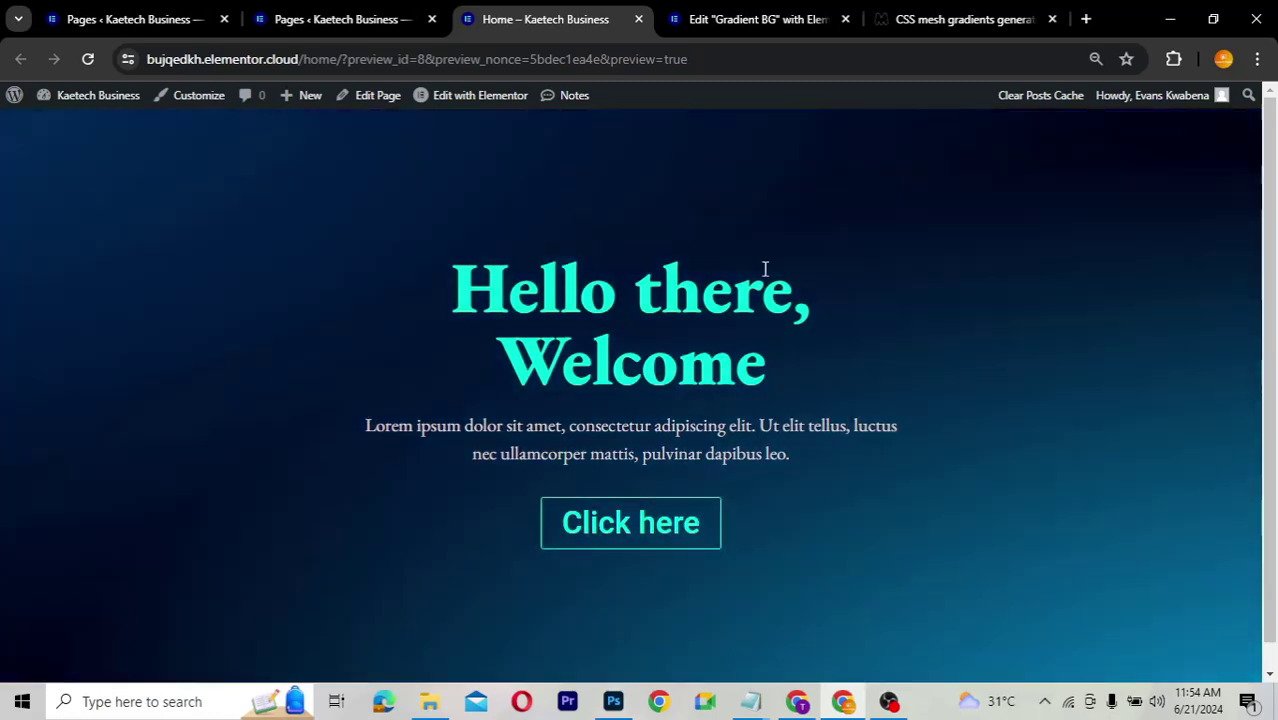
- View the published Gradient BG page and compare its background with the Home page's animated gradient
{"action": "left_click", "coordinate": [719, 18]}
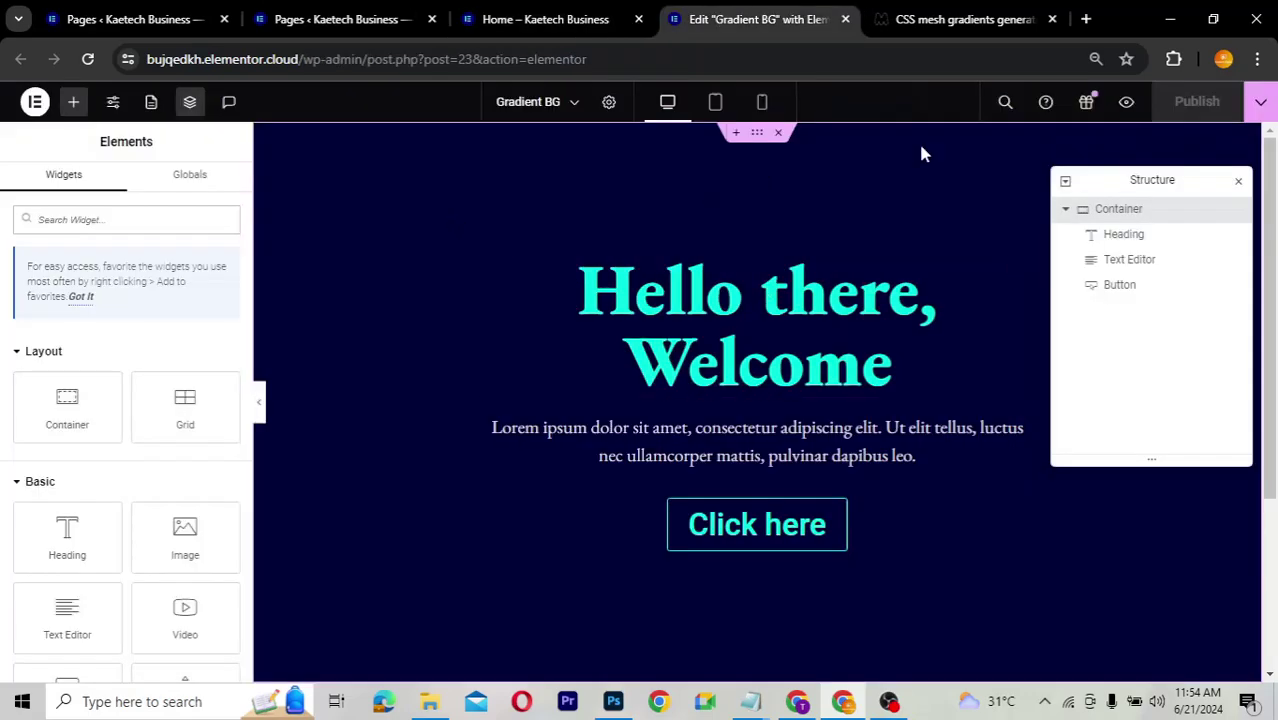
{"action": "left_click", "coordinate": [1261, 104]}
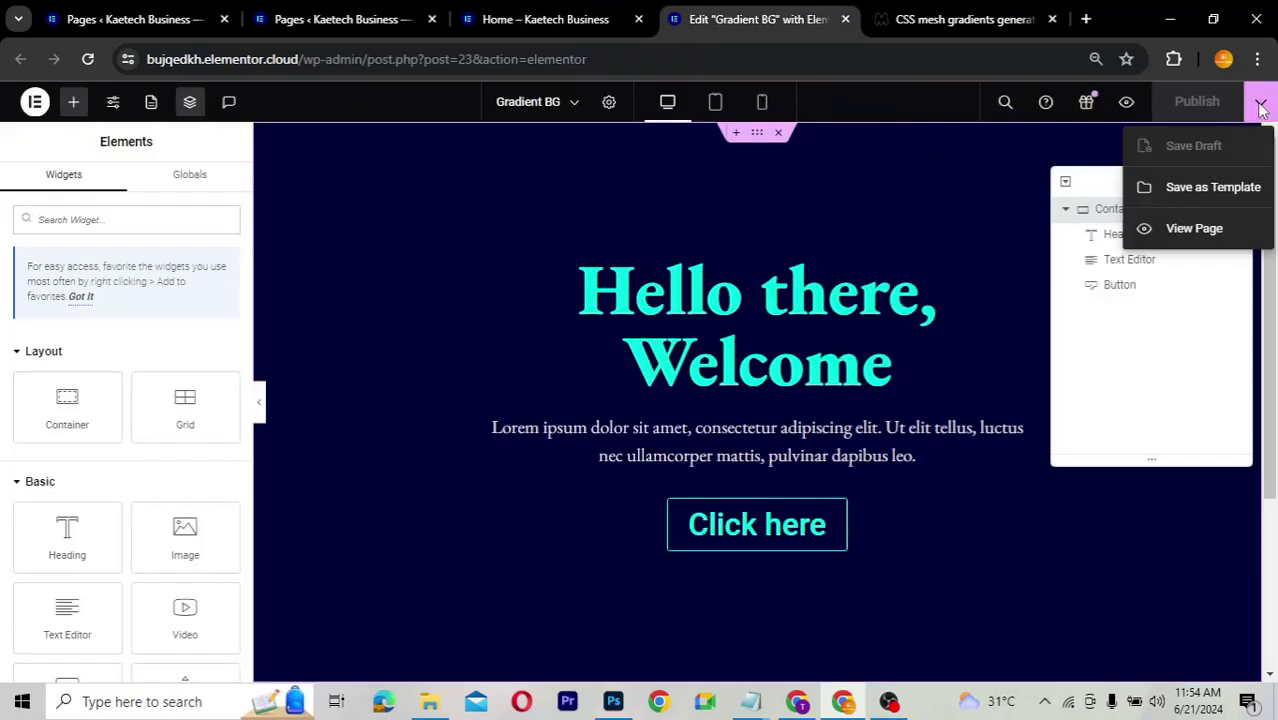
{"action": "left_click", "coordinate": [1194, 229]}
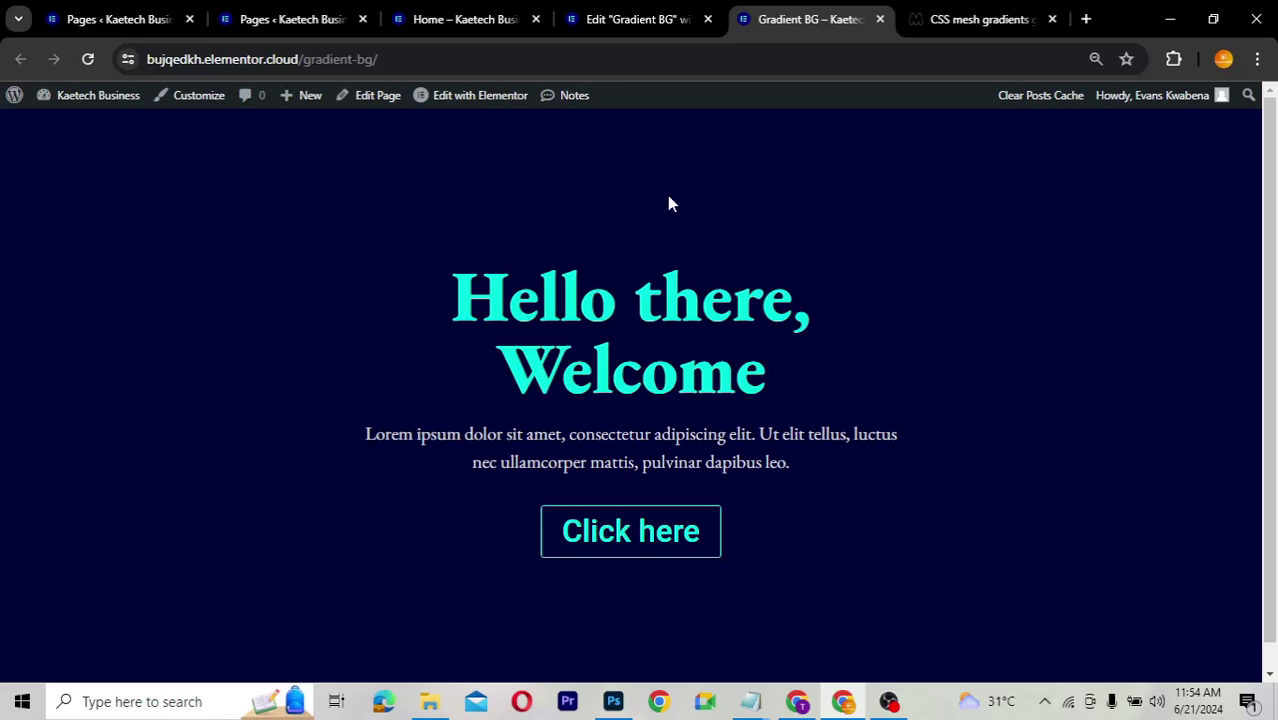
{"action": "key", "text": "ctrl+3"}
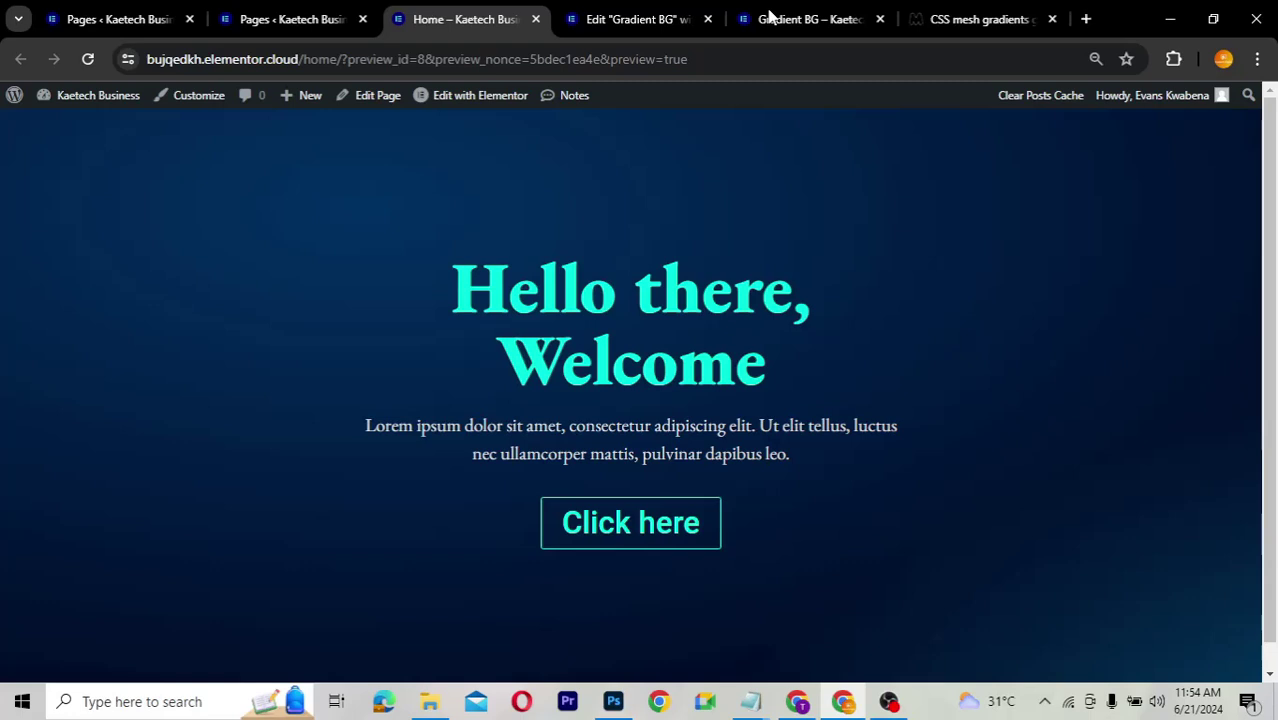
{"action": "left_click", "coordinate": [640, 18]}
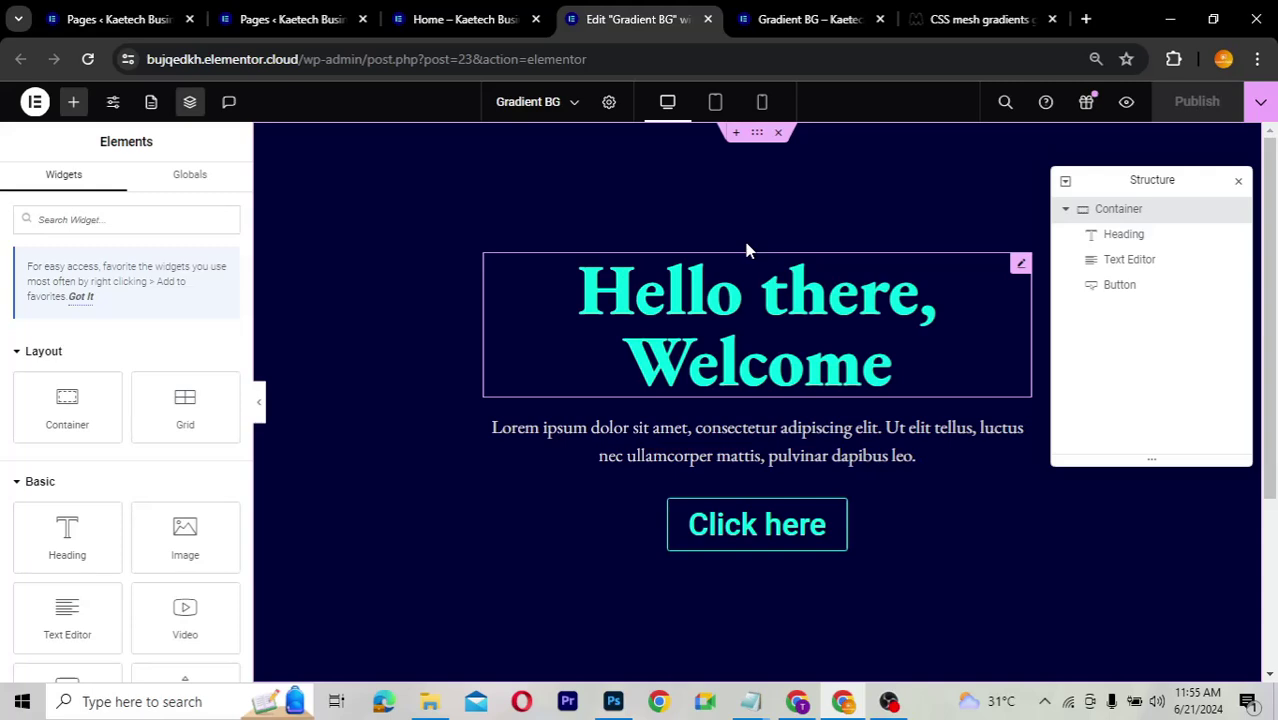
- Switch to the CSS Hero Mesher page and close the exported code view to show the gradient canvas
{"action": "left_click", "coordinate": [949, 26]}
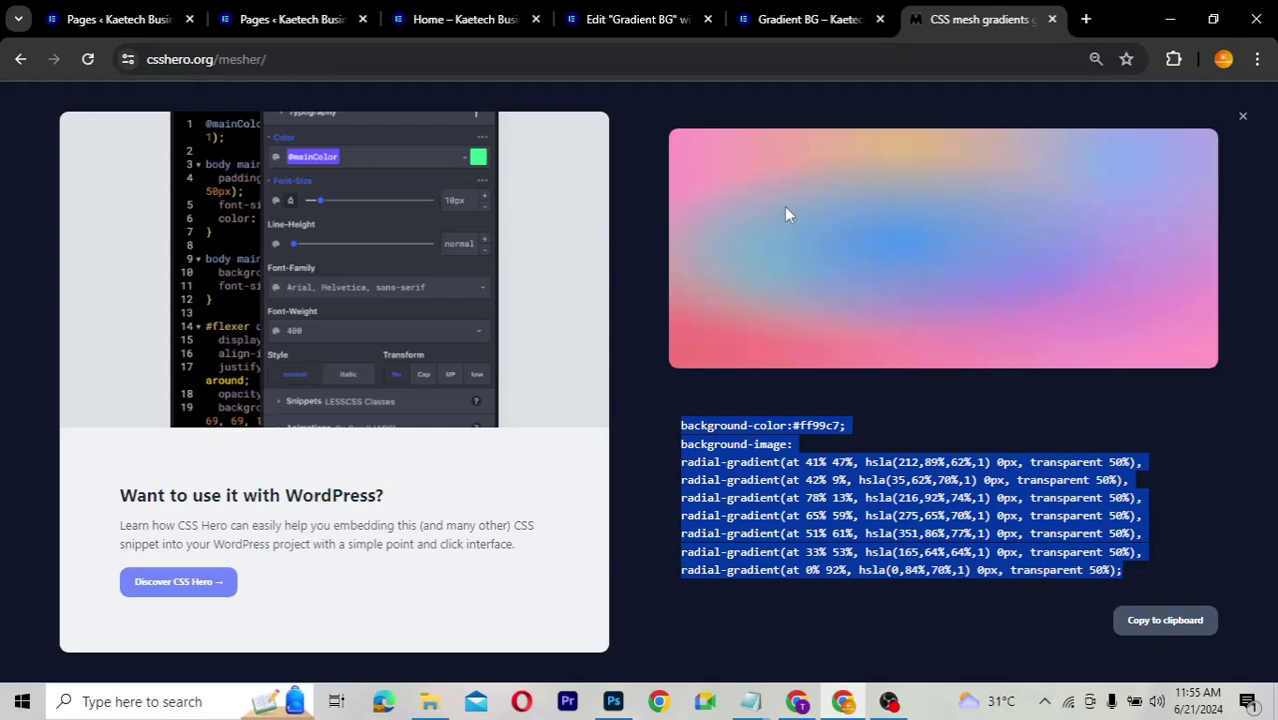
{"action": "left_click", "coordinate": [1243, 116]}
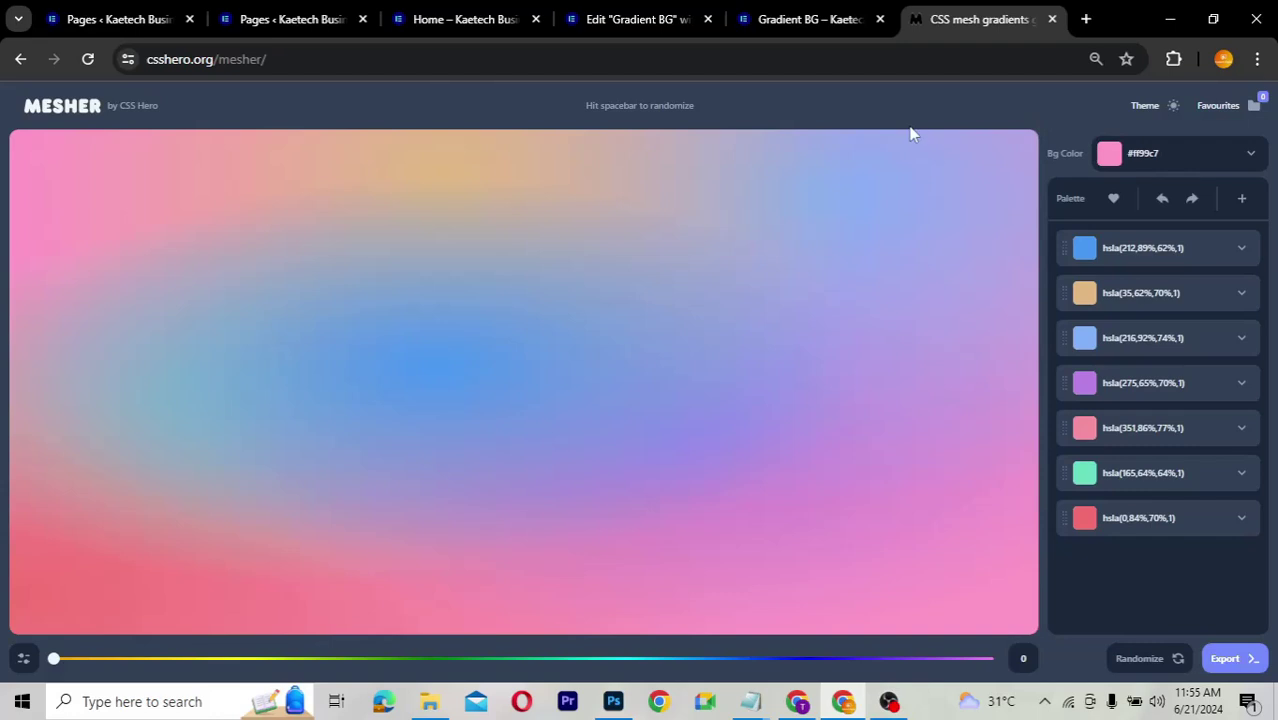
{"action": "left_click", "coordinate": [286, 58]}
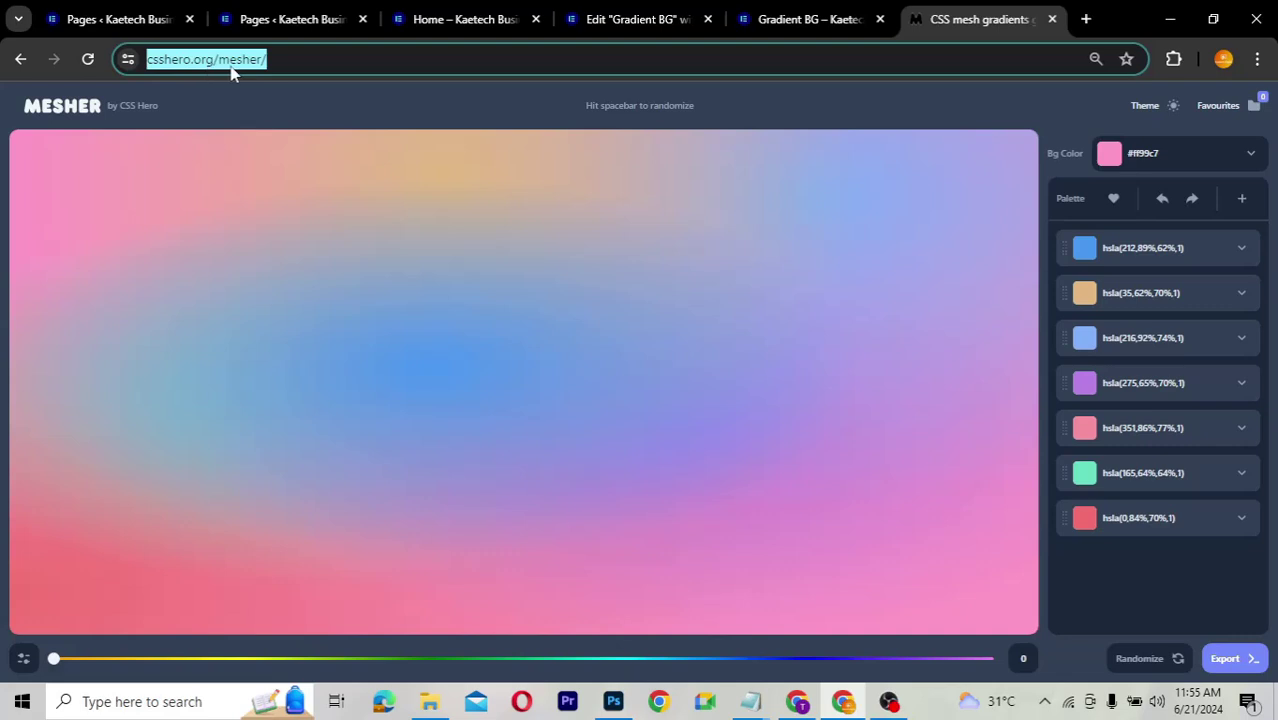
{"action": "left_click", "coordinate": [430, 106]}
{"action": "mouse_move", "coordinate": [631, 455]}
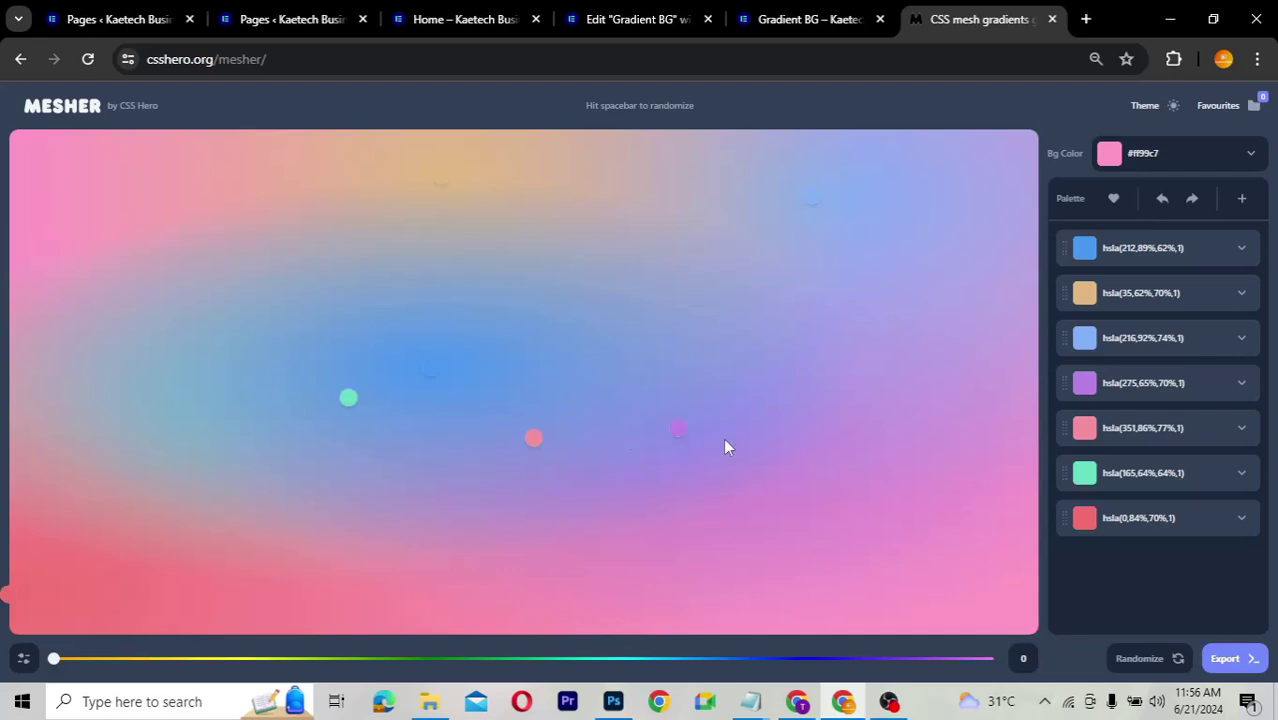
- Return to the Gradient BG page in the Elementor editor and open the main container's background style settings
{"action": "left_click", "coordinate": [600, 18]}
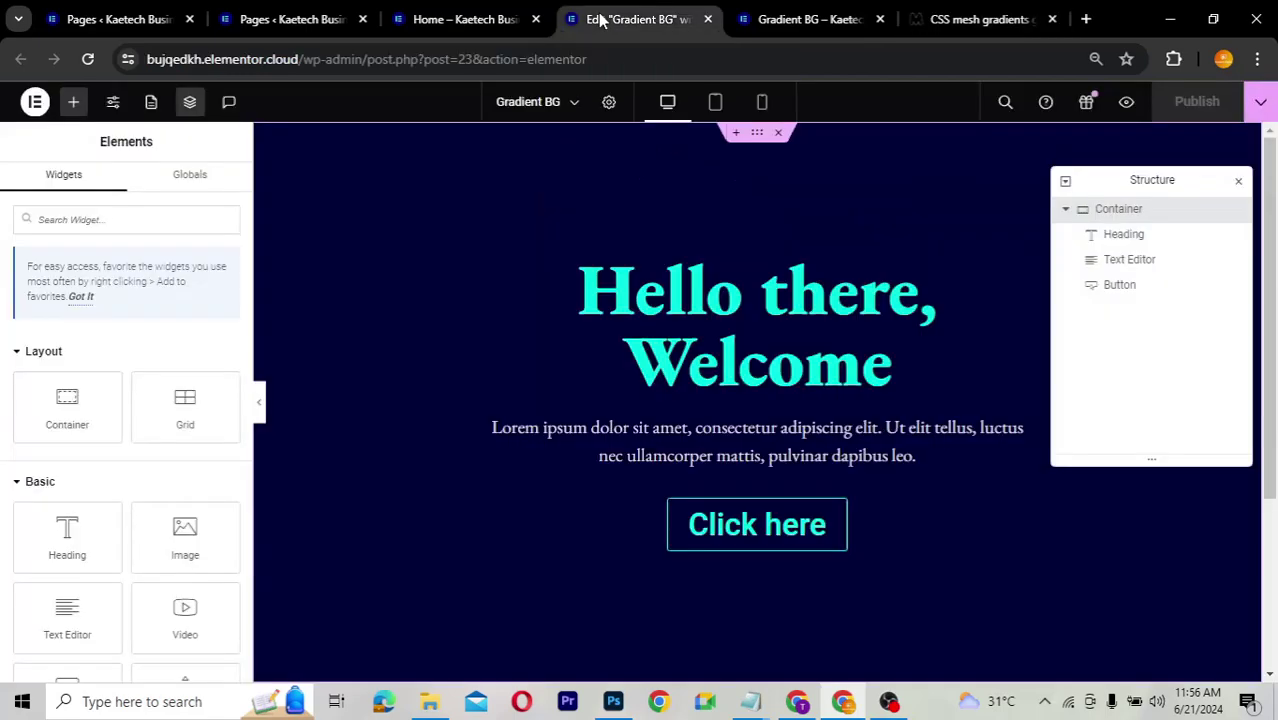
{"action": "left_click", "coordinate": [758, 136]}
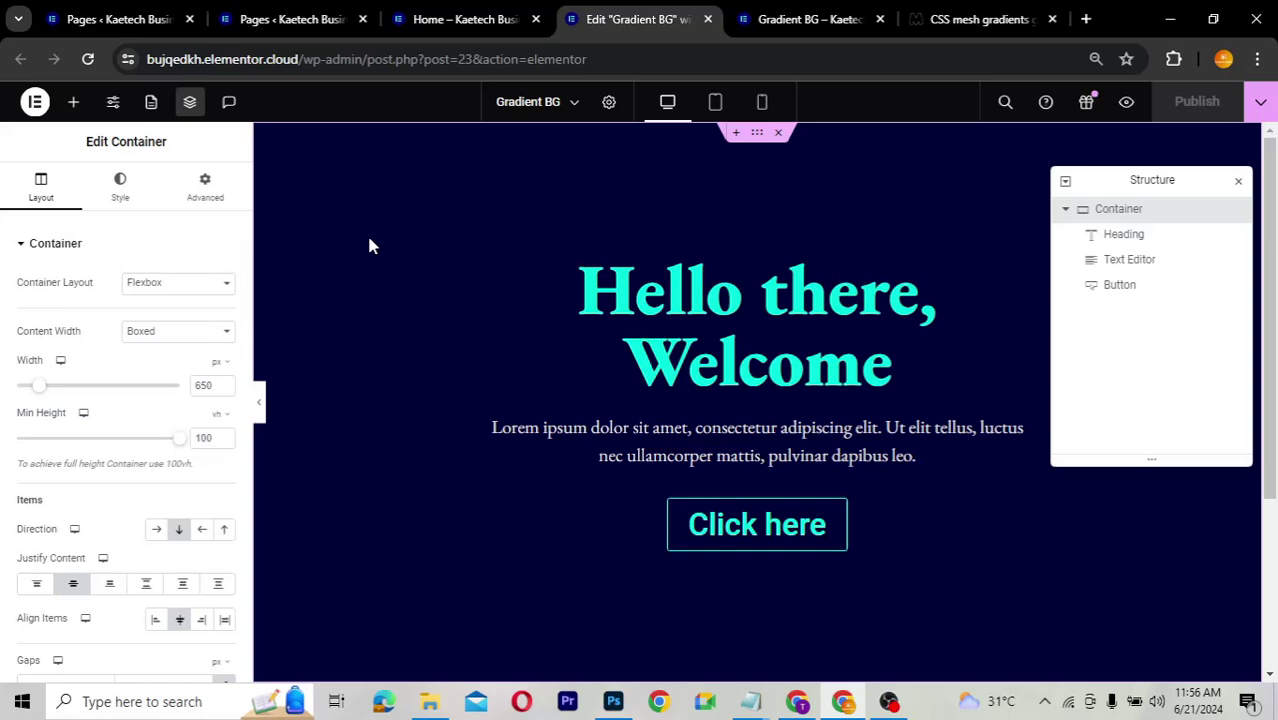
{"action": "left_click", "coordinate": [120, 190]}
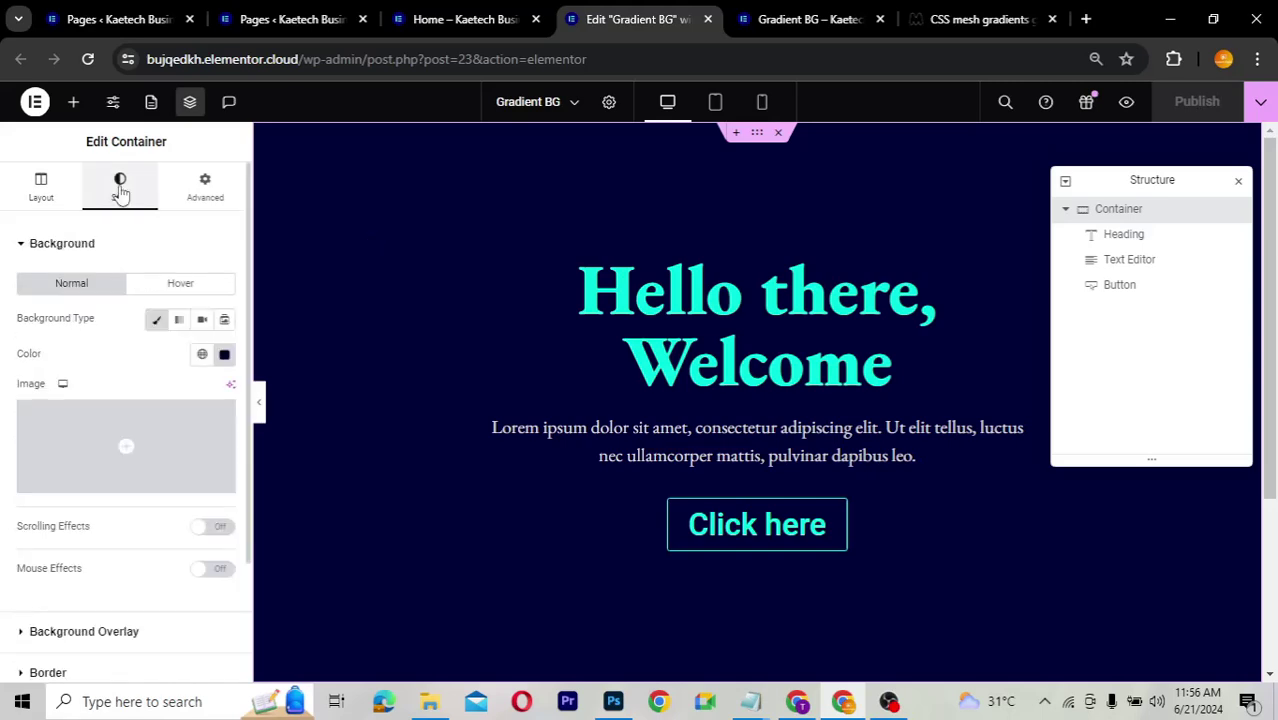
- Try the gradient background type on the container, compare it with the Mesher gradient, and restore the classic type
{"action": "left_click", "coordinate": [181, 321]}
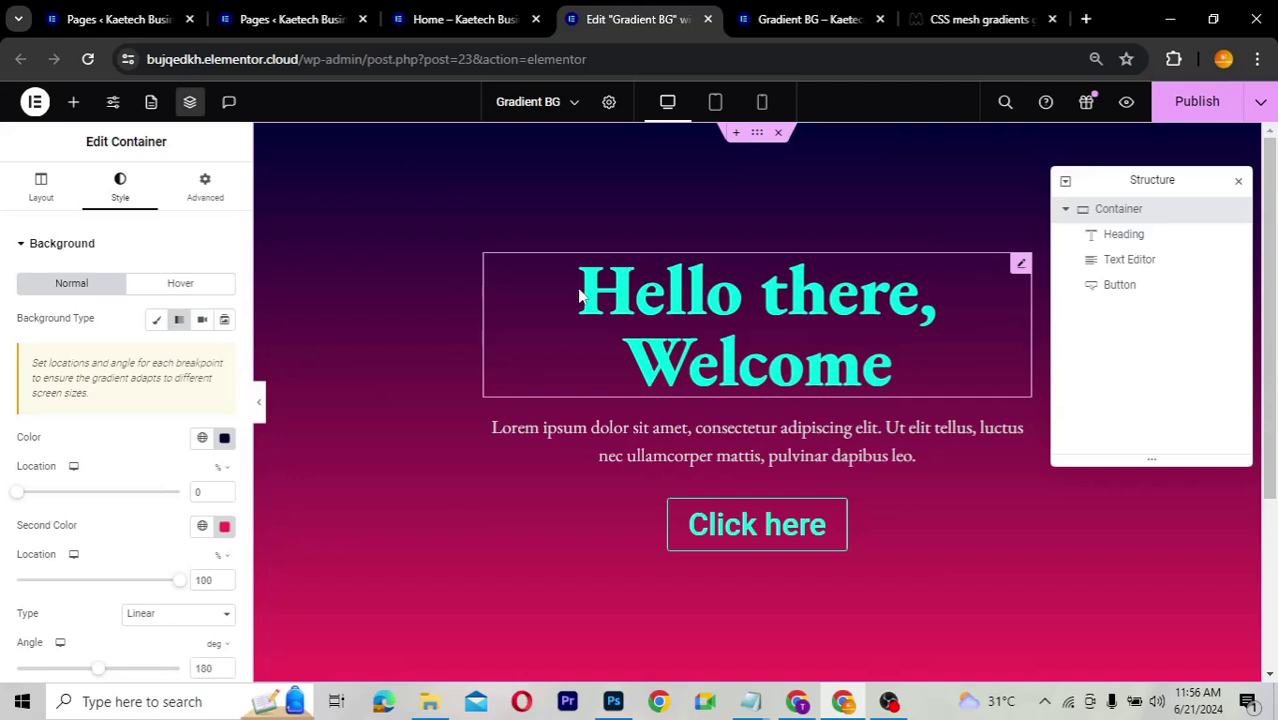
{"action": "left_click", "coordinate": [965, 22]}
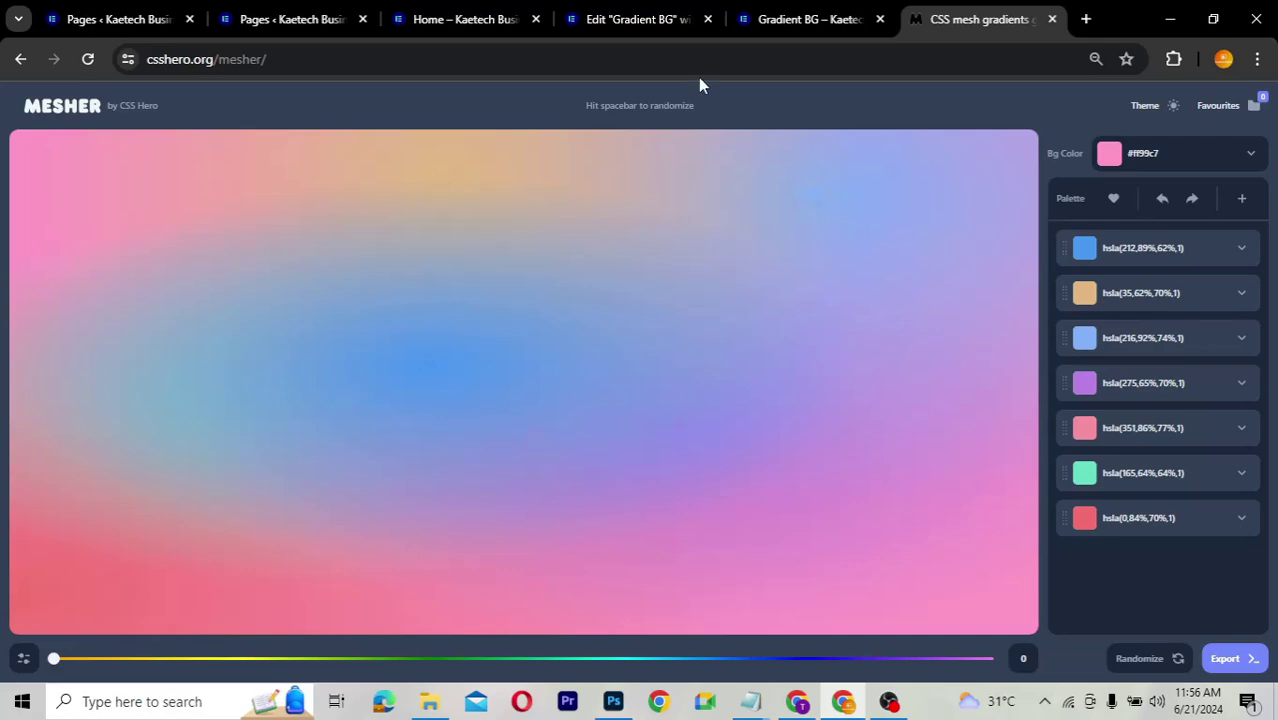
{"action": "left_click", "coordinate": [610, 18]}
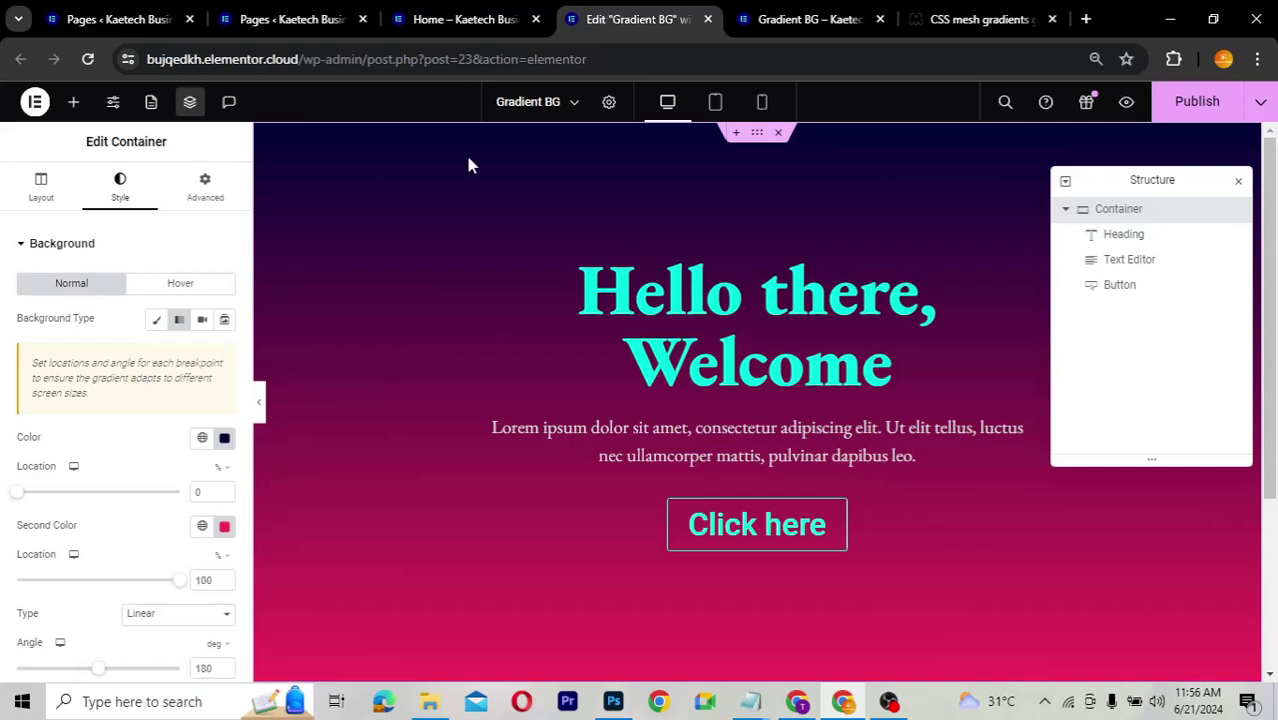
{"action": "left_click", "coordinate": [157, 320]}
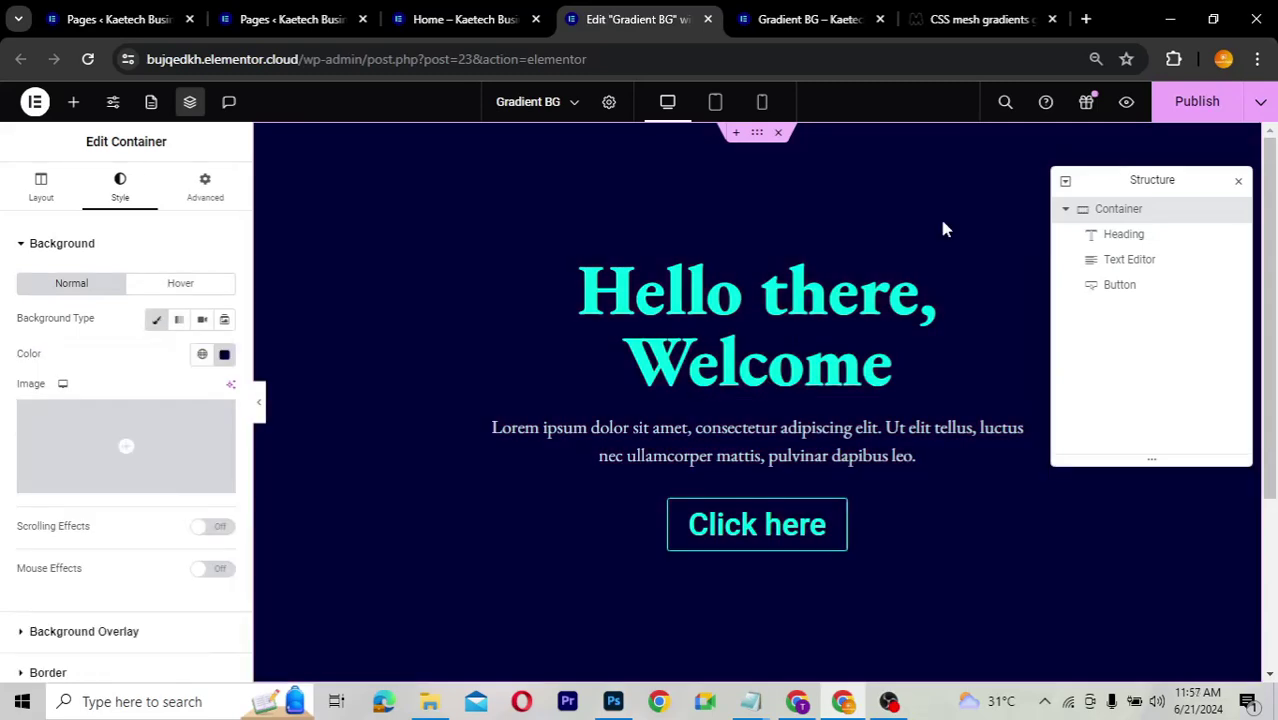
- Set the background colour of the Mesher gradient to dark navy, hsla(236,84%,13%,1)
{"action": "left_click", "coordinate": [968, 20]}
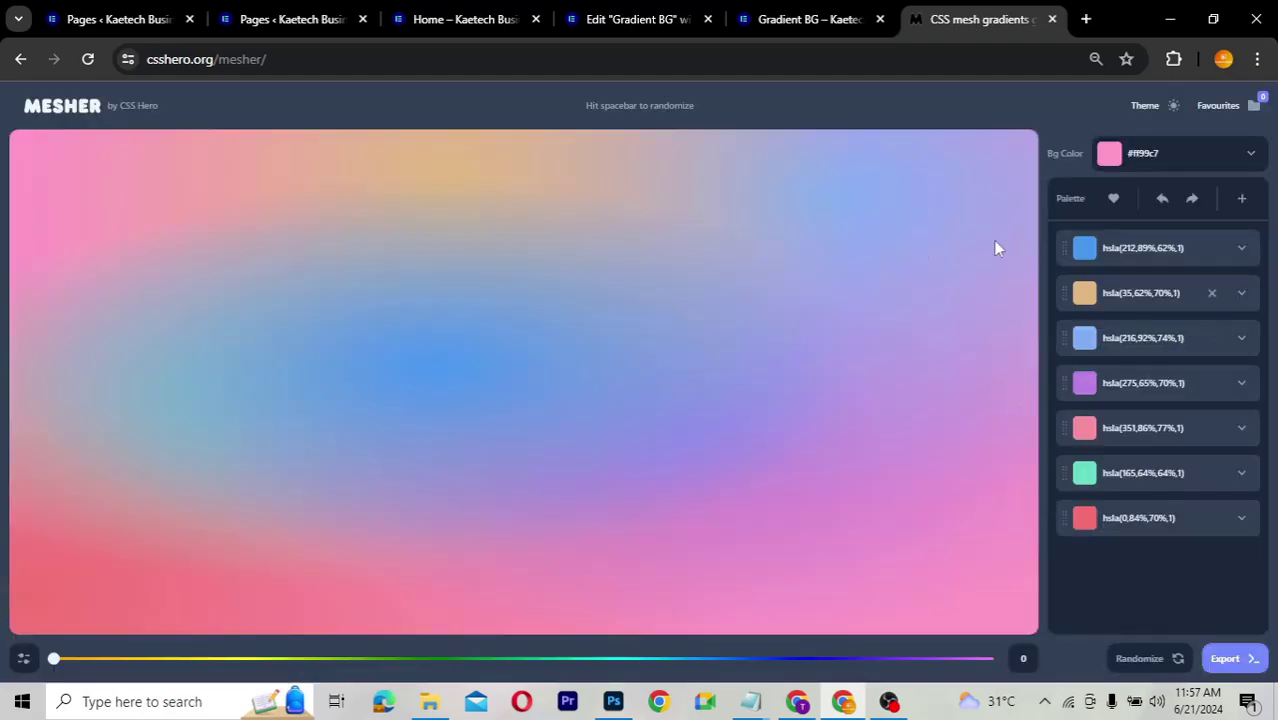
{"action": "left_click", "coordinate": [1112, 158]}
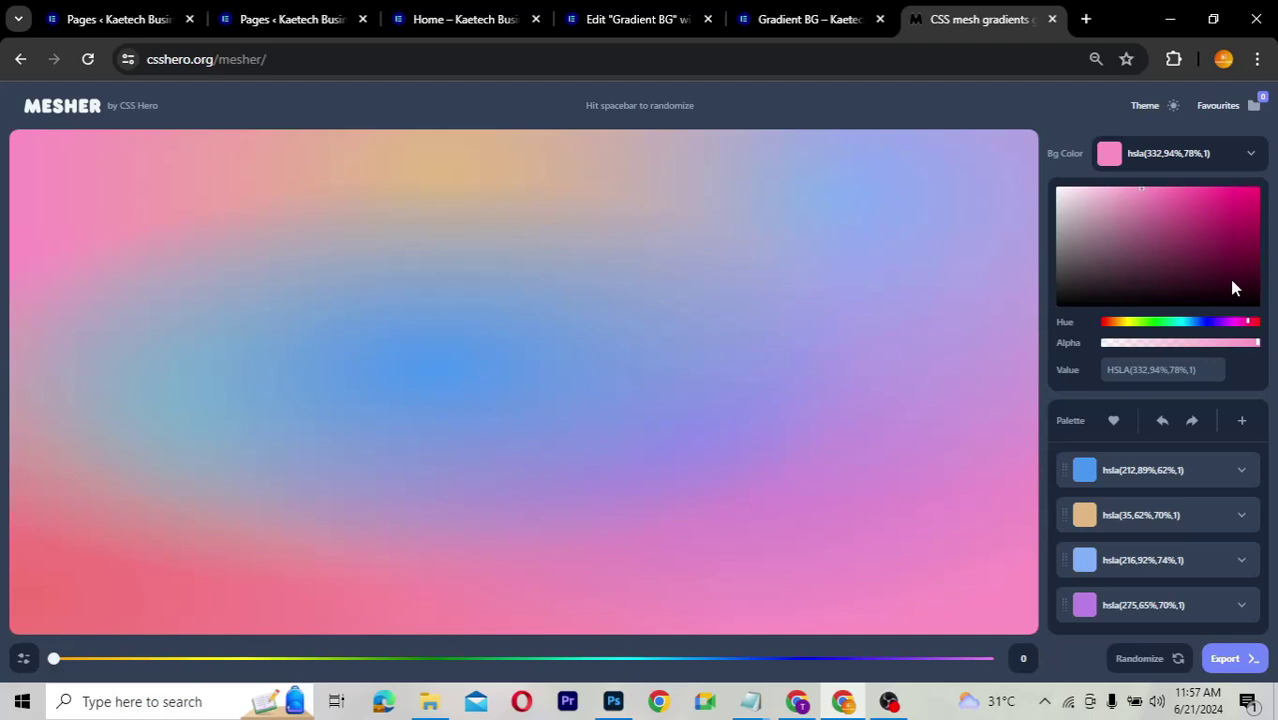
{"action": "left_click", "coordinate": [1232, 285]}
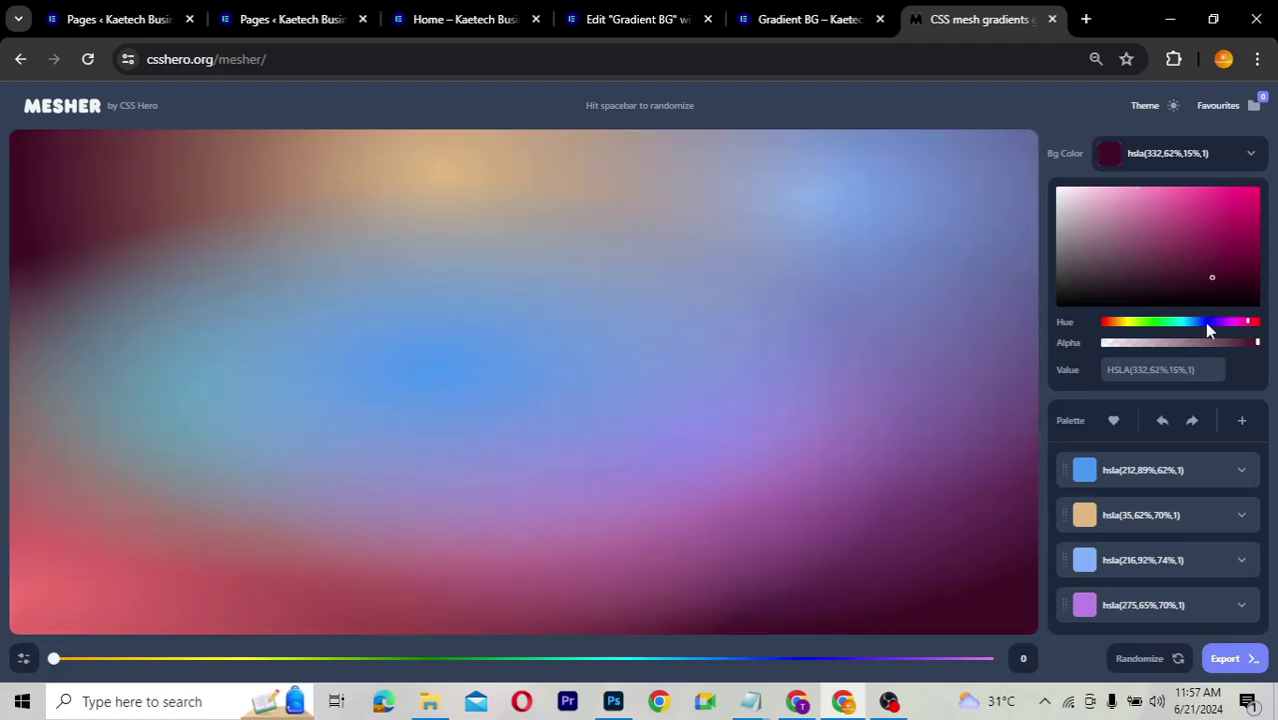
{"action": "key", "text": "ctrl+z"}
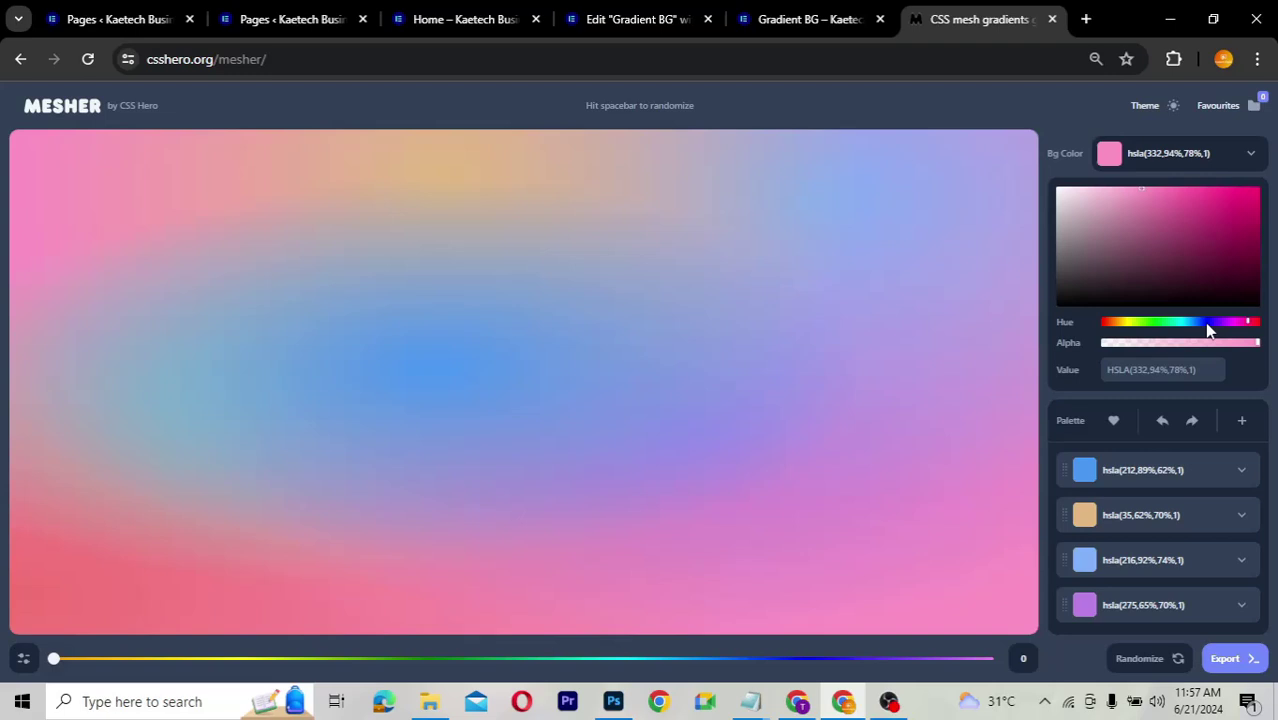
{"action": "left_click_drag", "start_coordinate": [1242, 324], "coordinate": [1205, 322]}
{"action": "left_click", "coordinate": [1233, 286]}
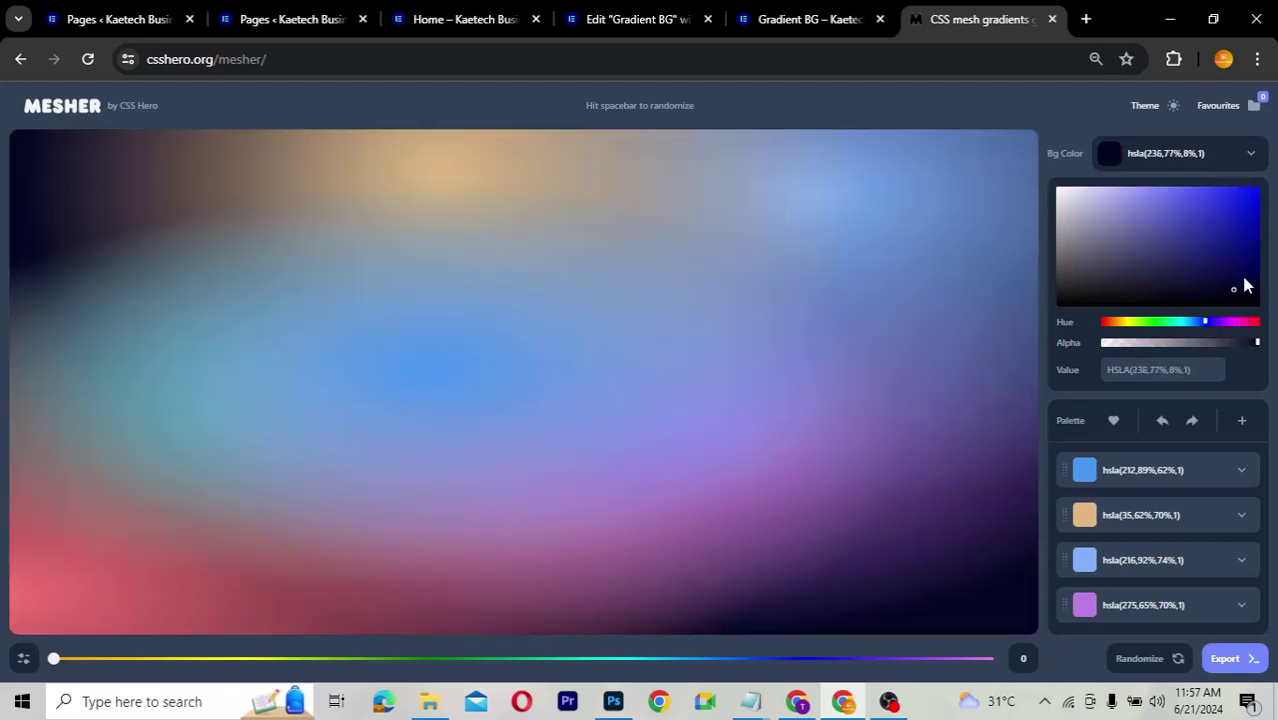
{"action": "key", "text": "Up"}
{"action": "key", "text": "Right"}
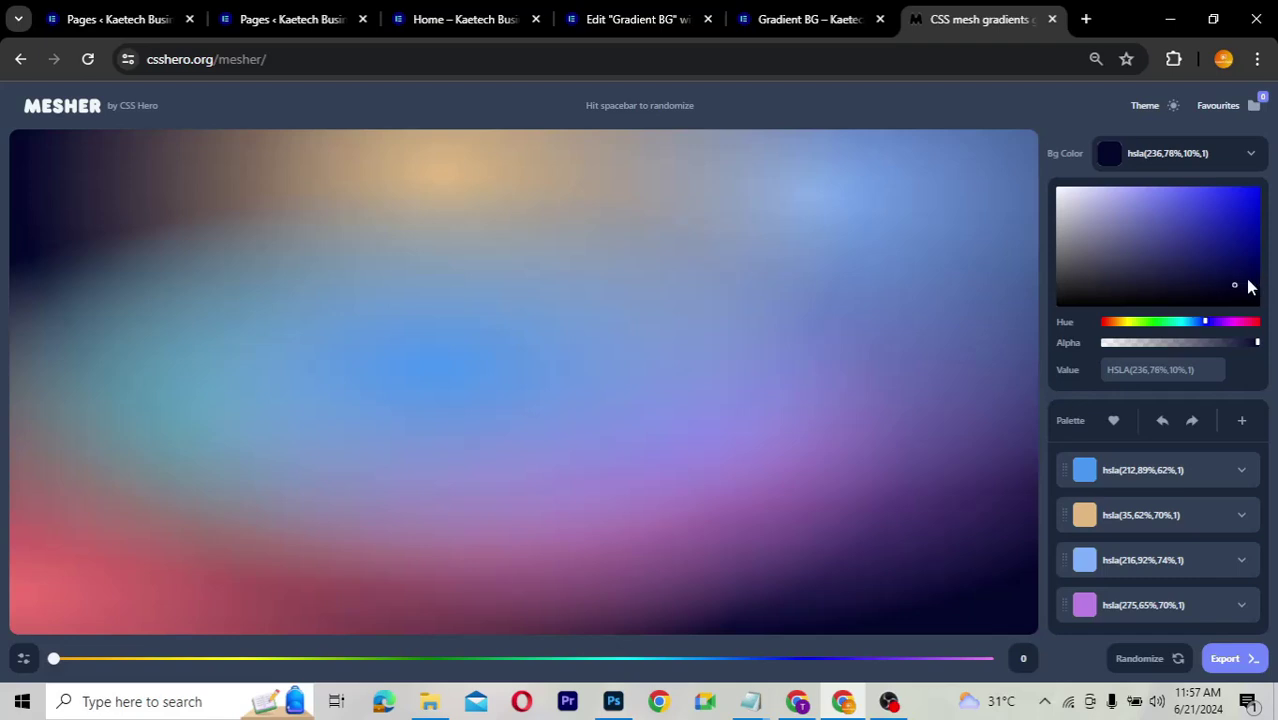
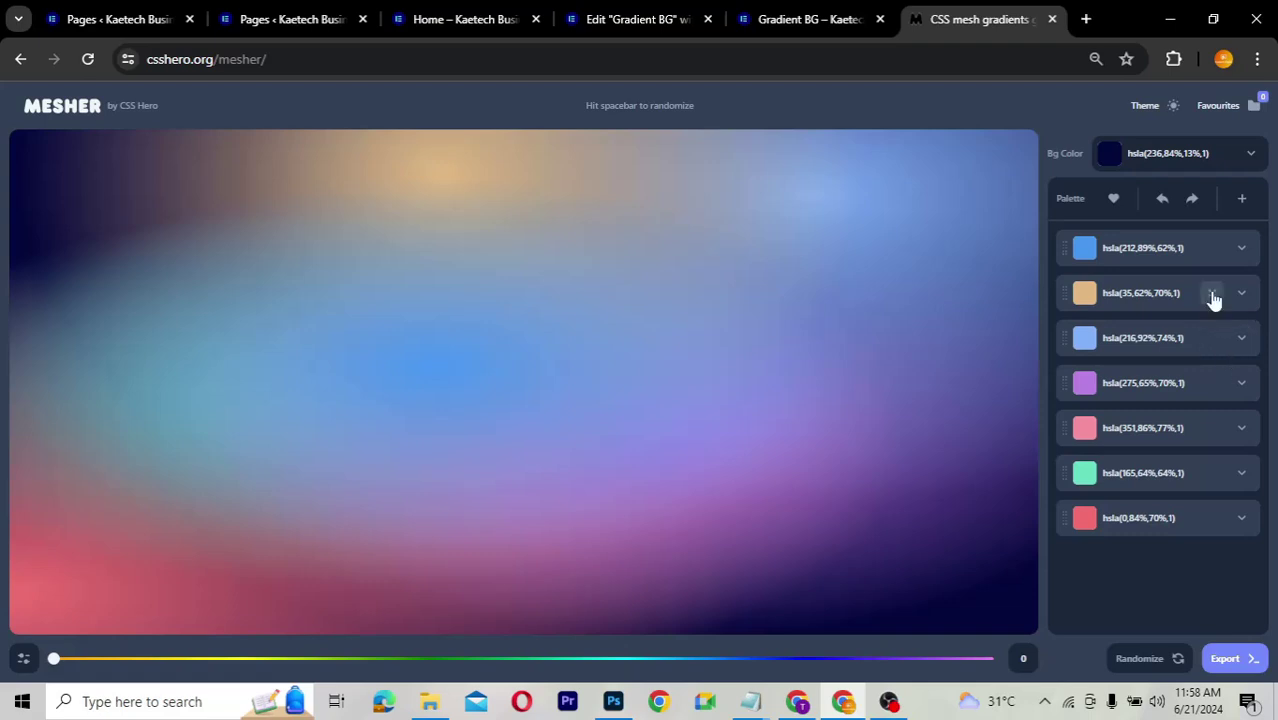
- Remove the tan, pink, red and purple colours from the Mesher palette
{"action": "left_click", "coordinate": [1211, 294]}
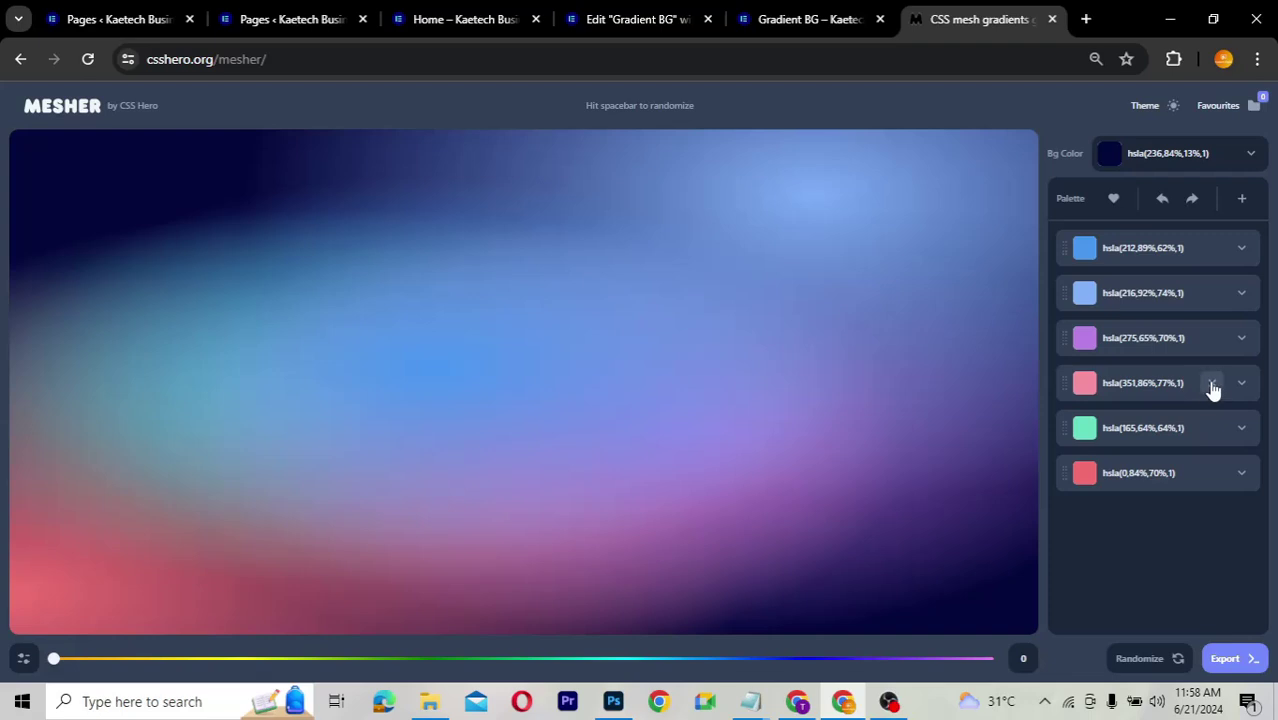
{"action": "left_click", "coordinate": [1211, 386]}
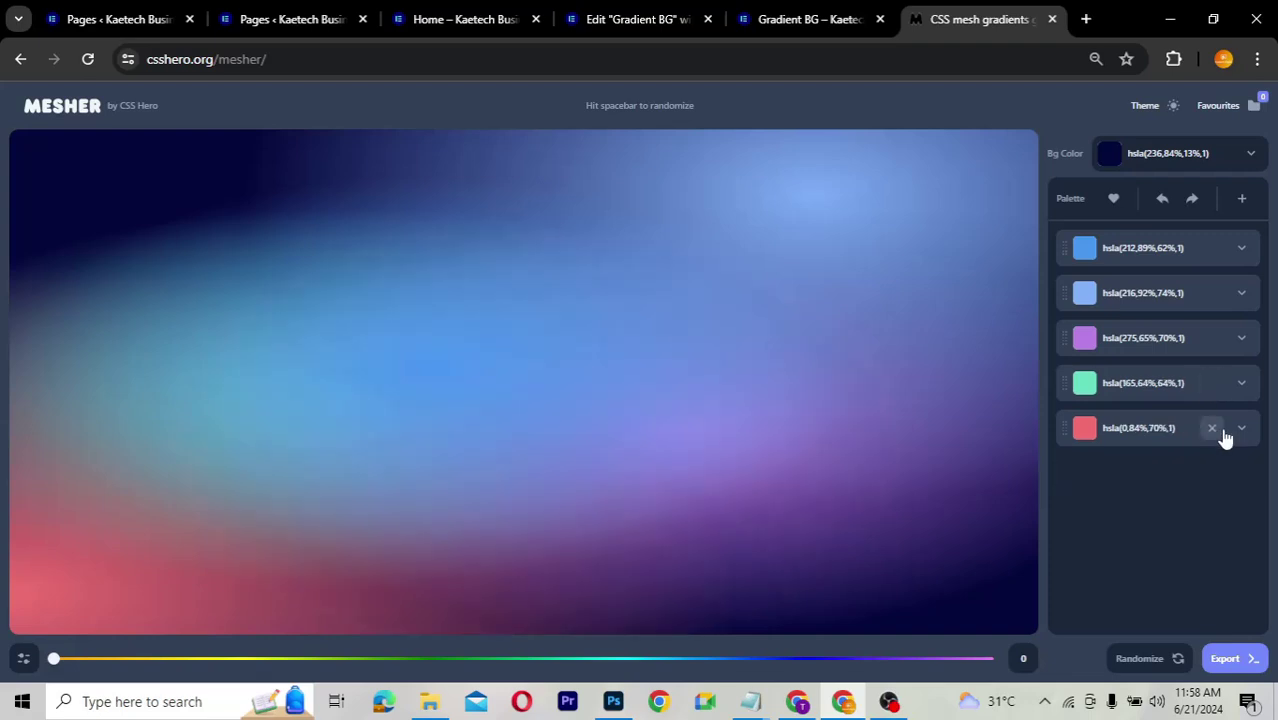
{"action": "left_click", "coordinate": [1212, 428]}
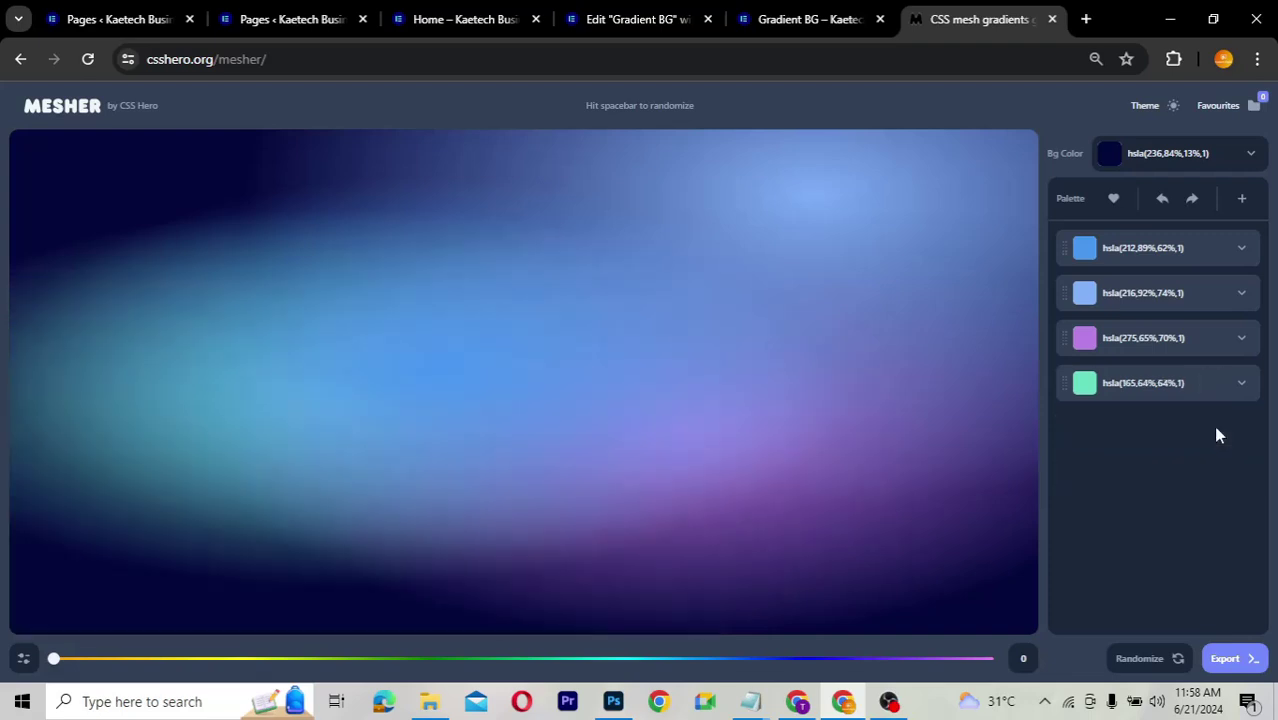
{"action": "left_click", "coordinate": [1211, 339]}
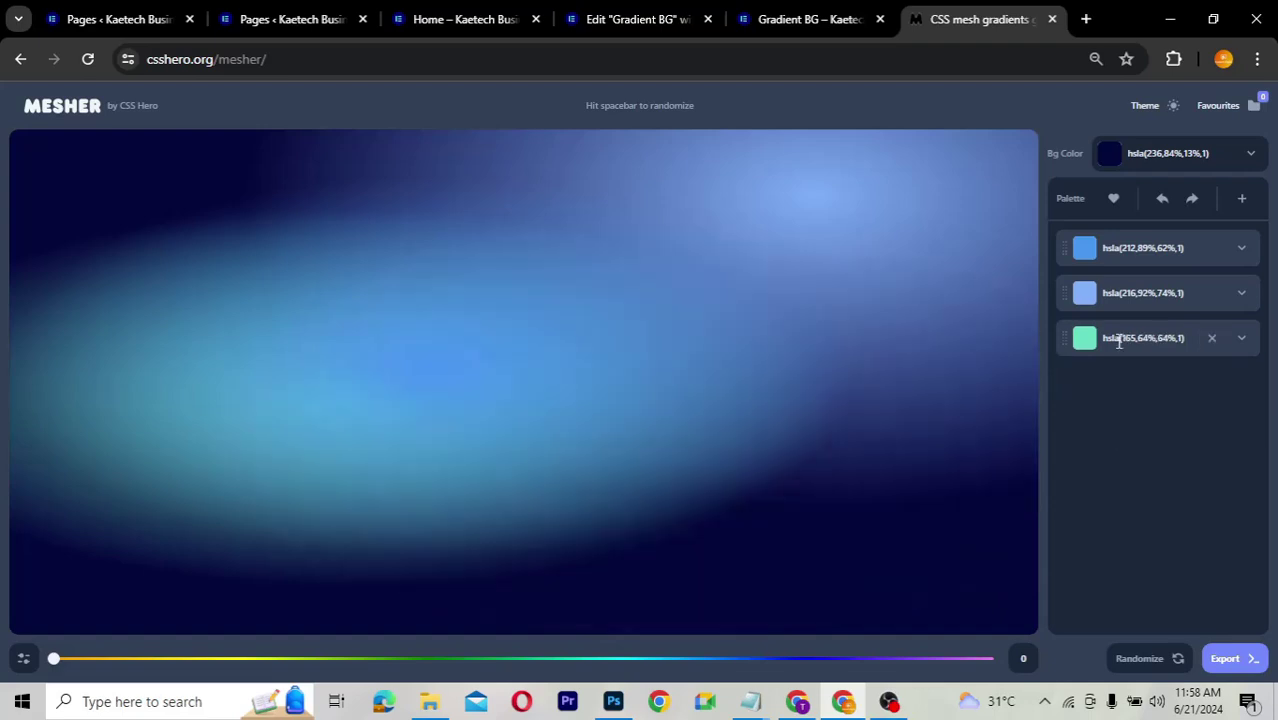
- Remove the green colour and place the blue point at about 88% 80% and the light blue point at about 10% 8% of the canvas
{"action": "mouse_move", "coordinate": [1145, 280]}
{"action": "left_click_drag", "start_coordinate": [150, 562], "coordinate": [131, 566]}
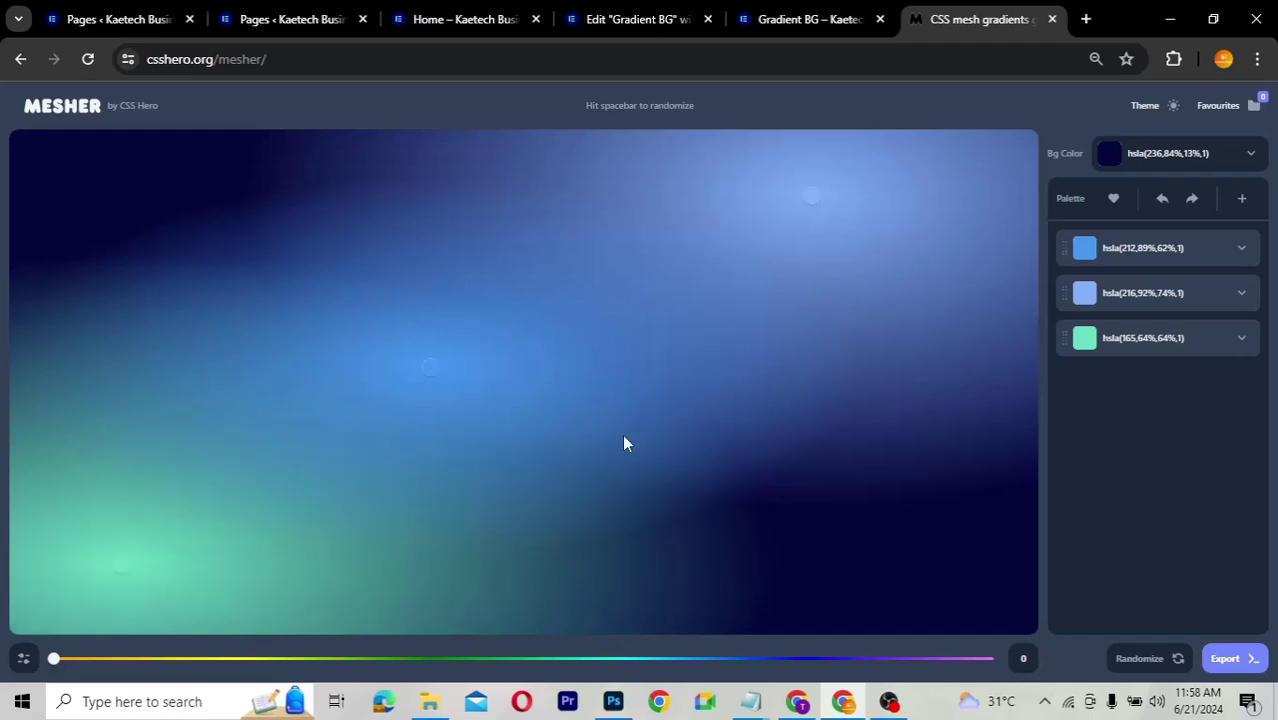
{"action": "left_click_drag", "start_coordinate": [912, 541], "coordinate": [922, 546]}
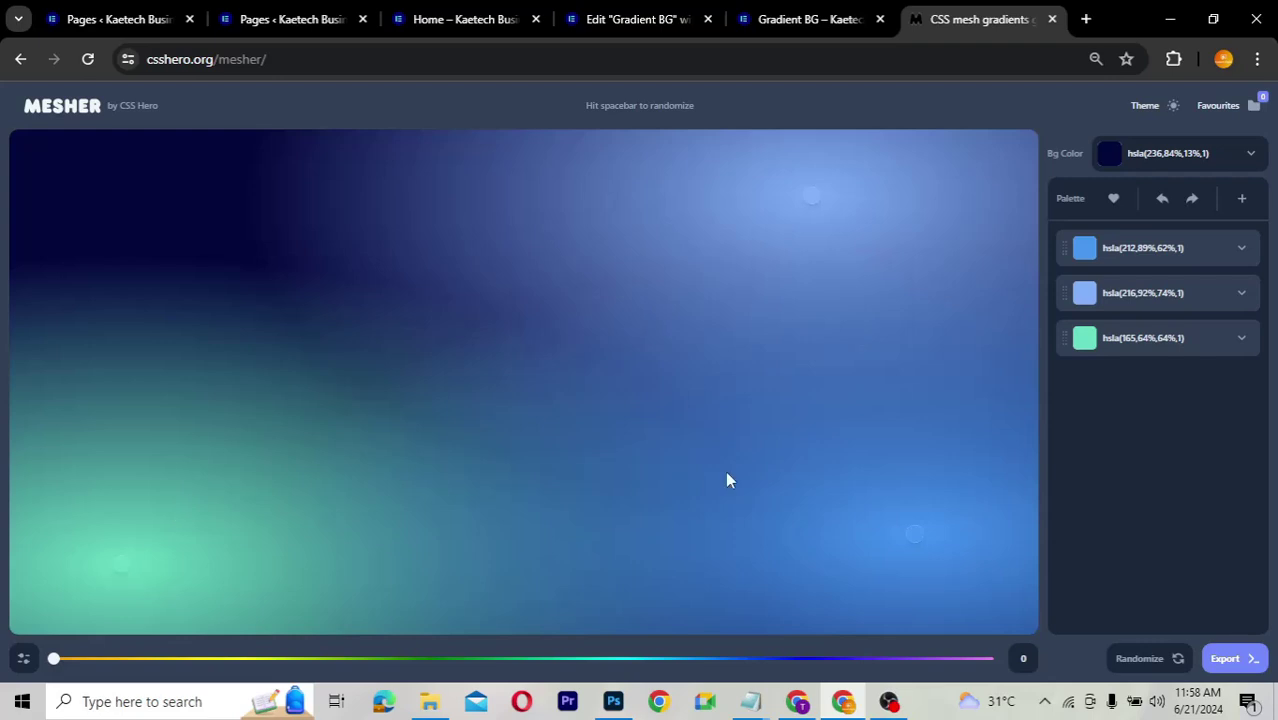
{"action": "left_click", "coordinate": [1217, 346]}
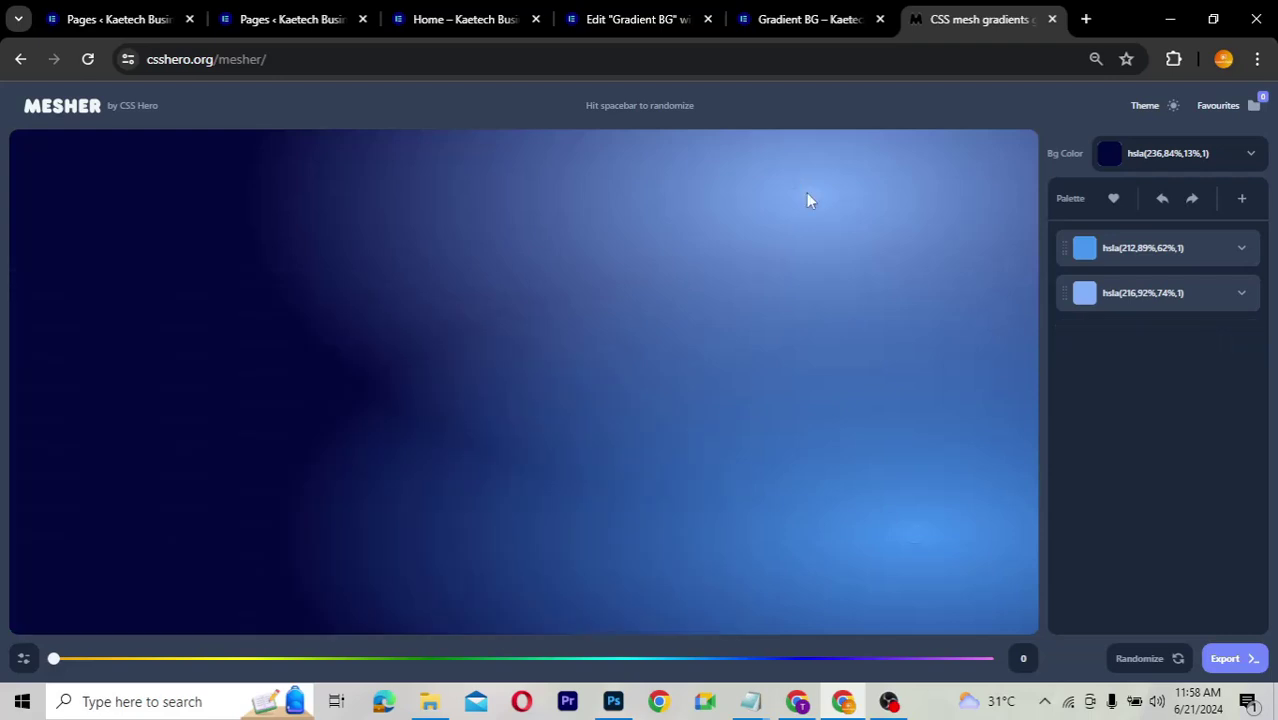
{"action": "left_click_drag", "start_coordinate": [806, 192], "coordinate": [134, 187]}
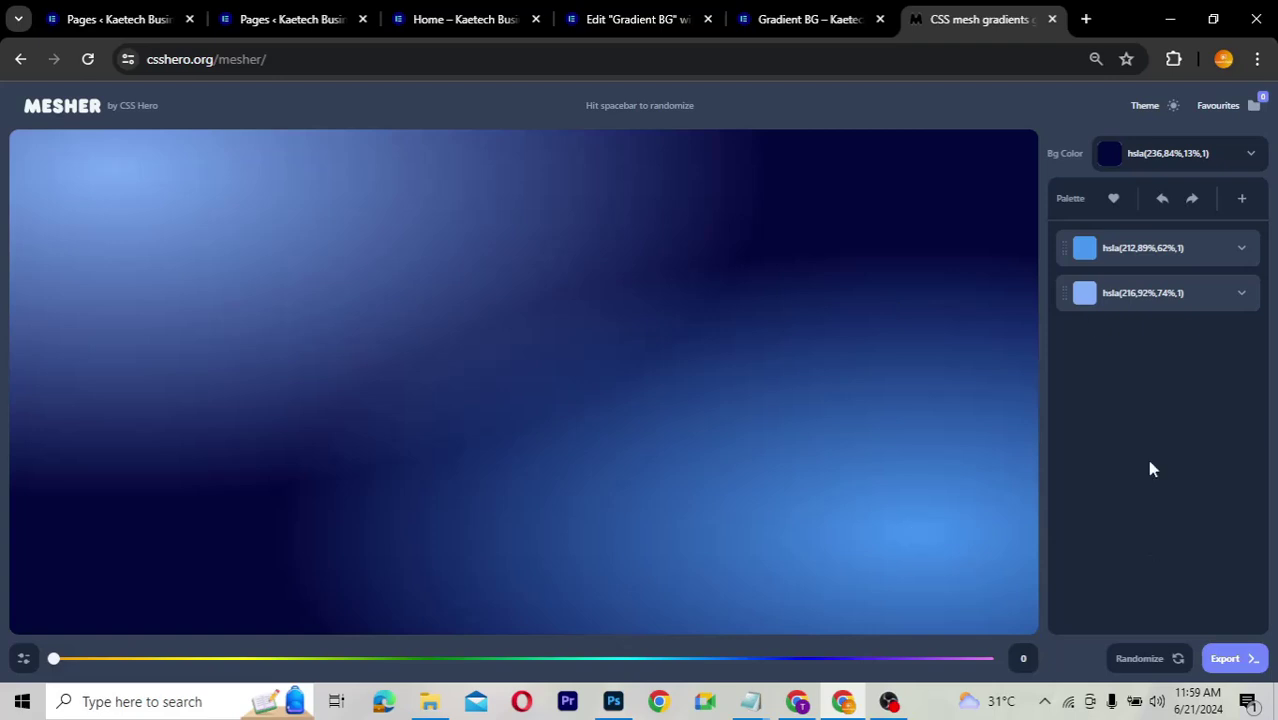
- Export the mesh gradient and copy its background-color and background-image CSS code
{"action": "left_click", "coordinate": [1227, 658]}
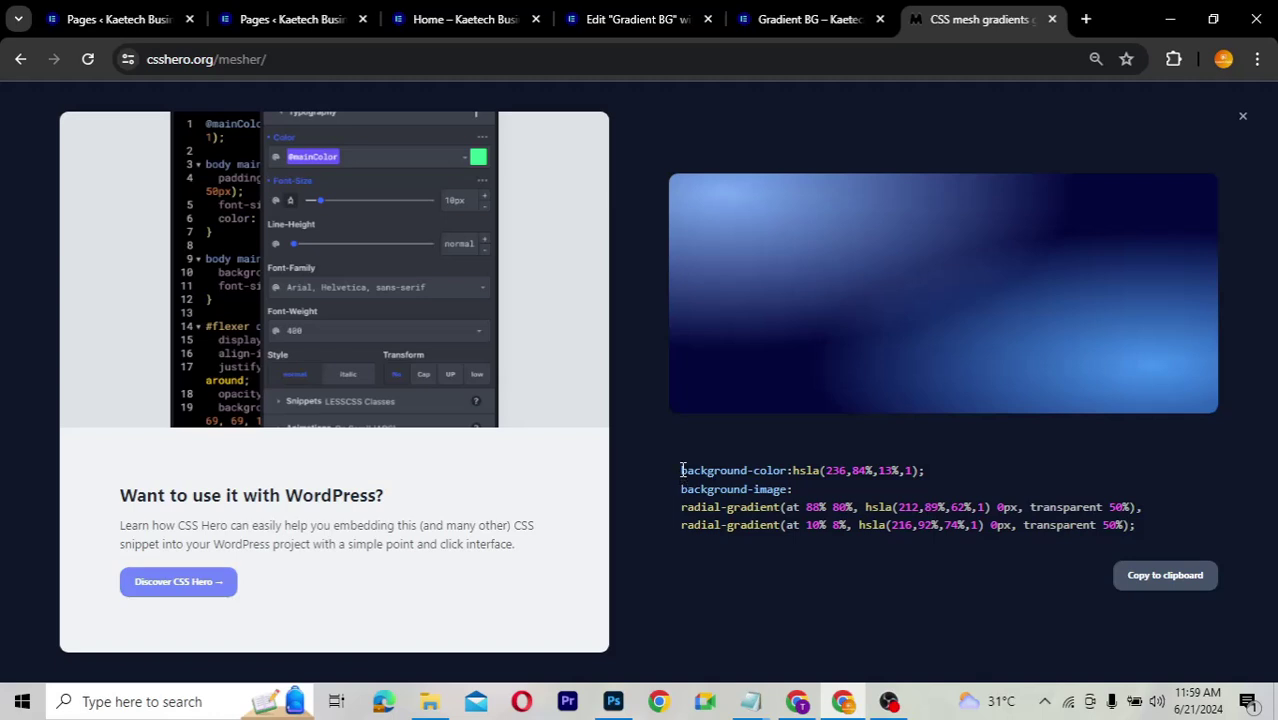
{"action": "left_click_drag", "start_coordinate": [683, 470], "coordinate": [1148, 533]}
{"action": "key", "text": "ctrl+c"}
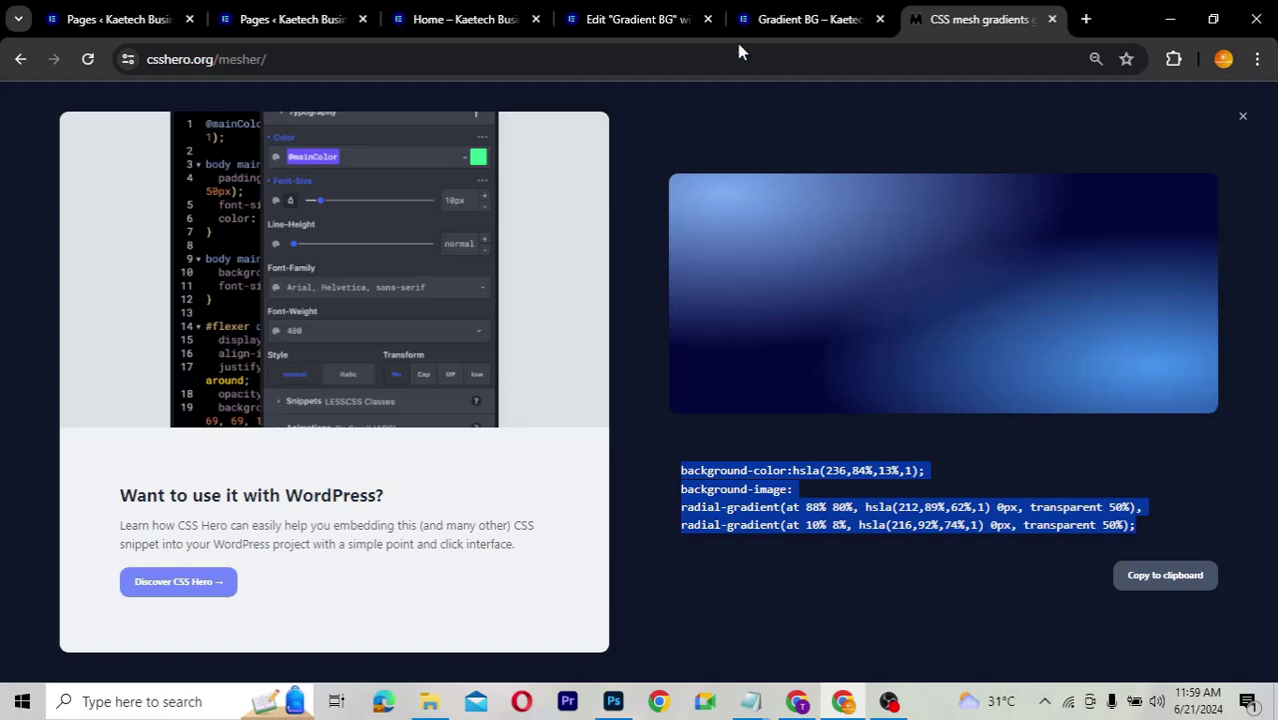
- Switch to the Gradient BG page's Elementor editor and assign the CSS class bg-css to the container
{"action": "left_click", "coordinate": [634, 25]}
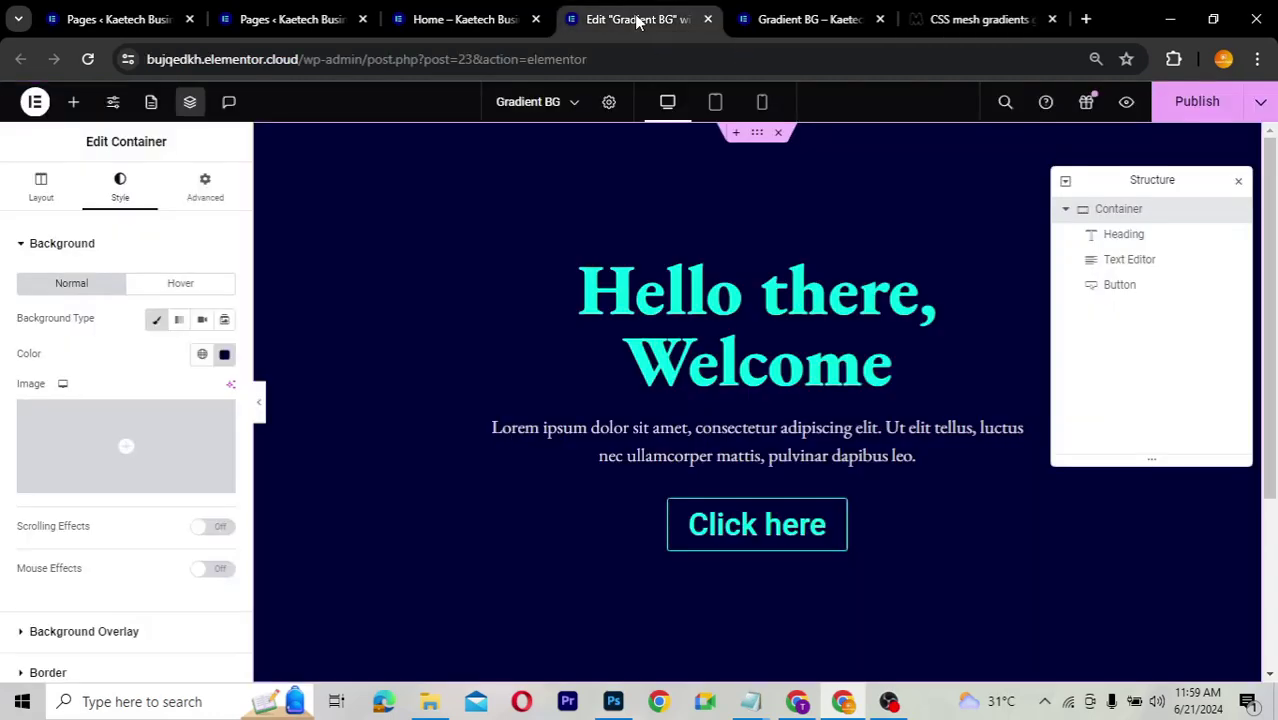
{"action": "left_click", "coordinate": [206, 190]}
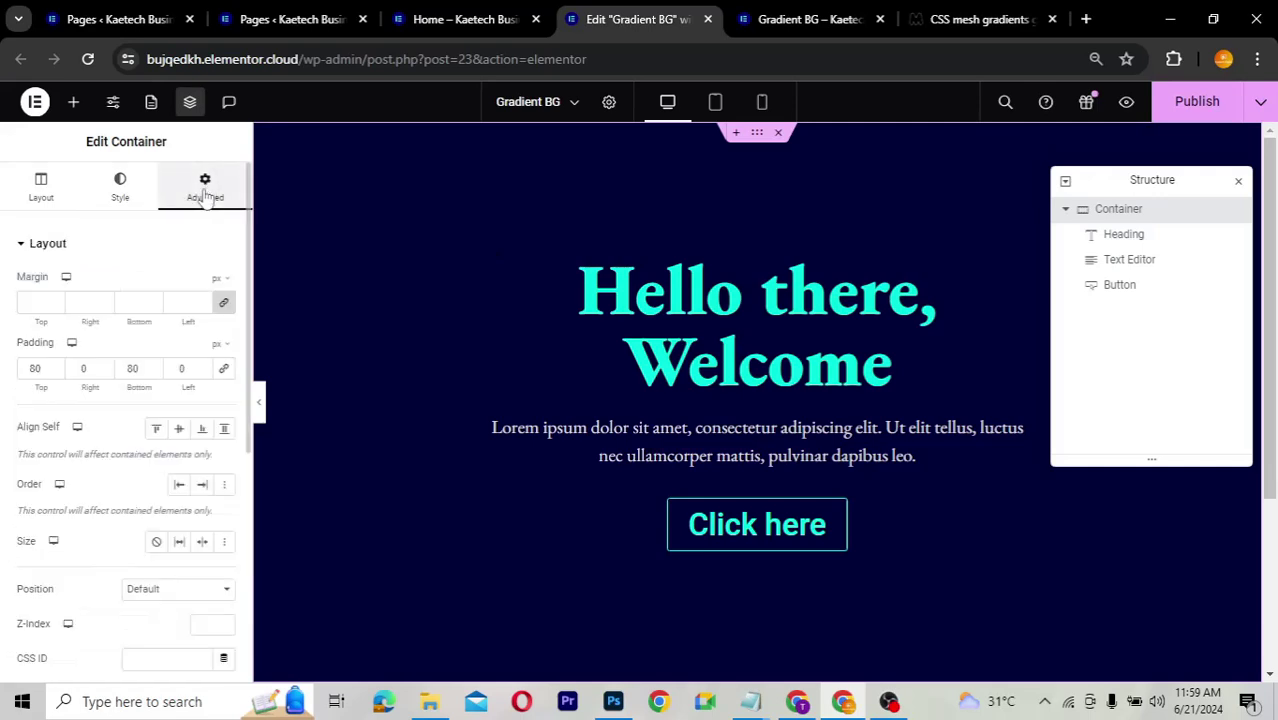
{"action": "scroll", "coordinate": [121, 495], "scroll_direction": "down", "scroll_amount": 3}
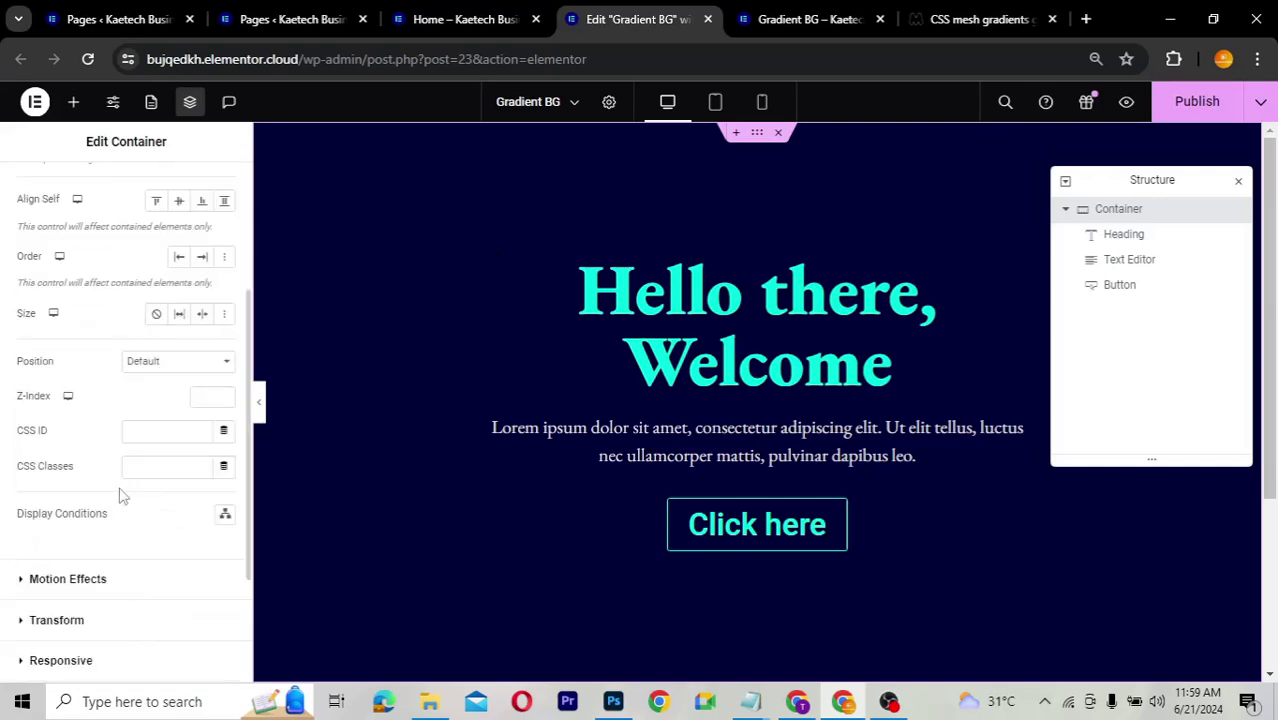
{"action": "left_click", "coordinate": [138, 468]}
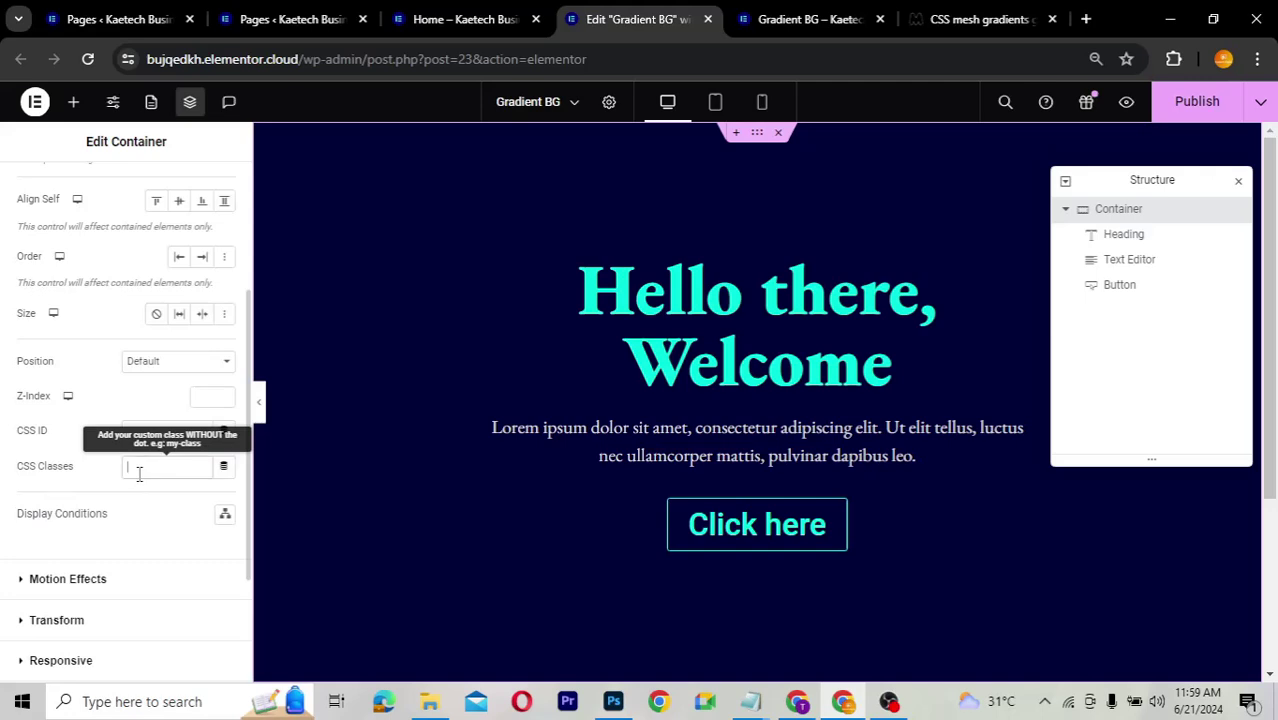
{"action": "type", "text": "bg-css"}
{"action": "left_click", "coordinate": [171, 500]}
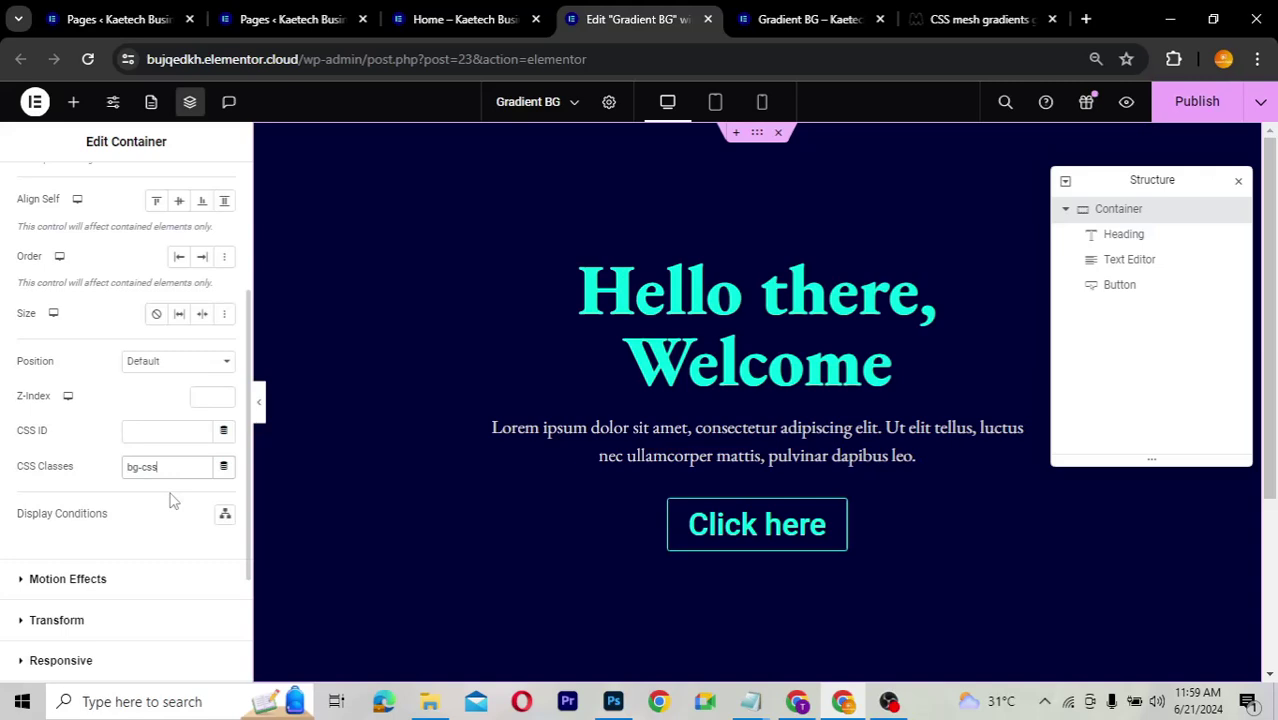
- Add a .bg-css rule to the container's custom CSS containing the copied background-color and background-image mesh gradient code
{"action": "scroll", "coordinate": [171, 500], "scroll_direction": "down", "scroll_amount": 2}
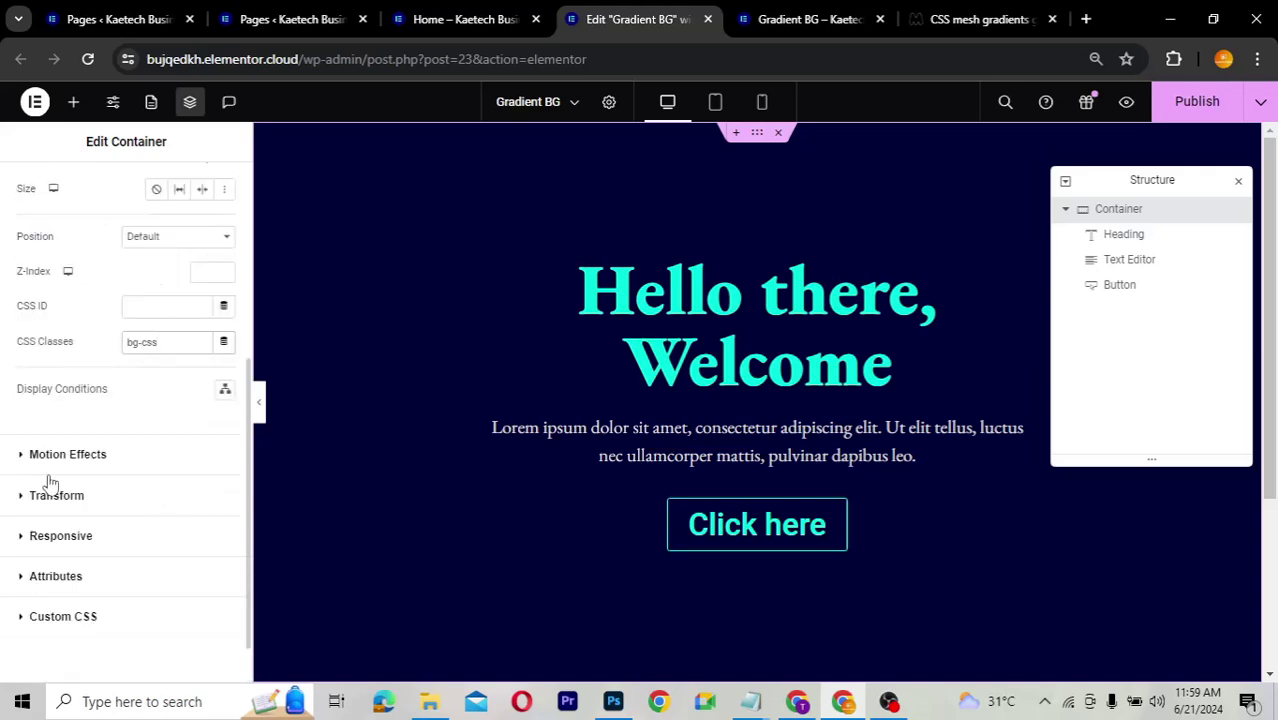
{"action": "left_click", "coordinate": [88, 617]}
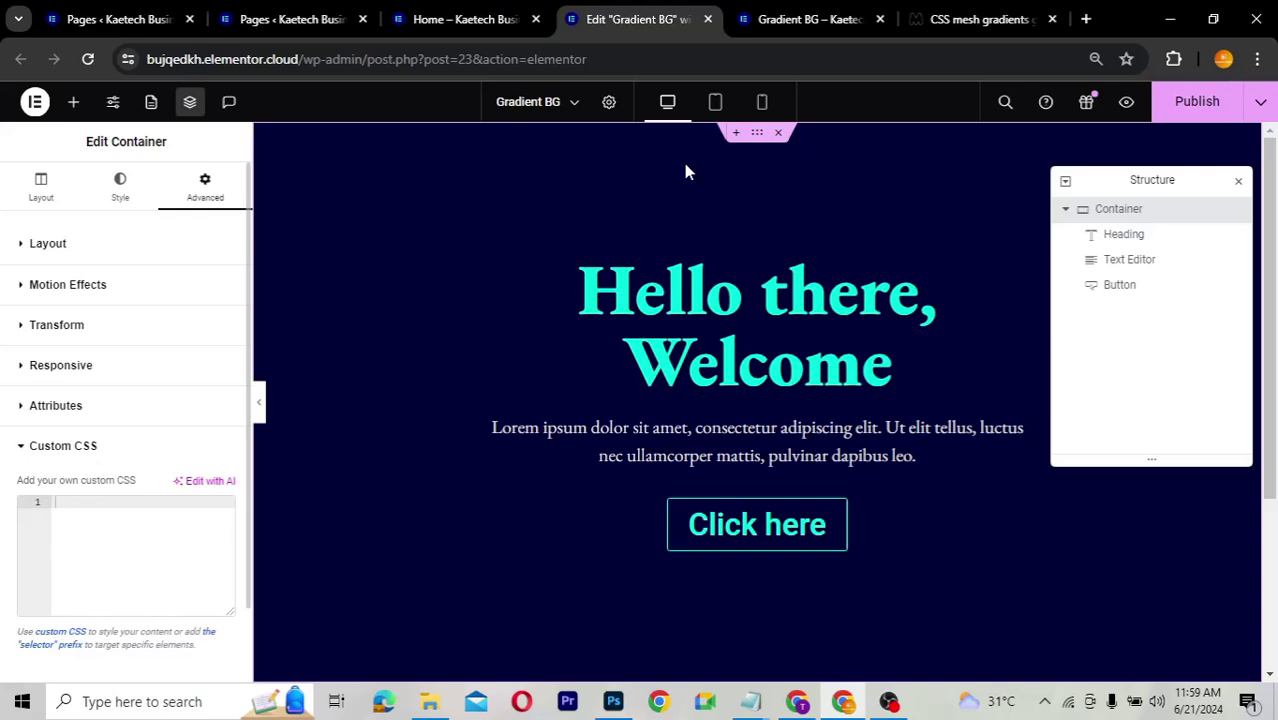
{"action": "left_click", "coordinate": [812, 19]}
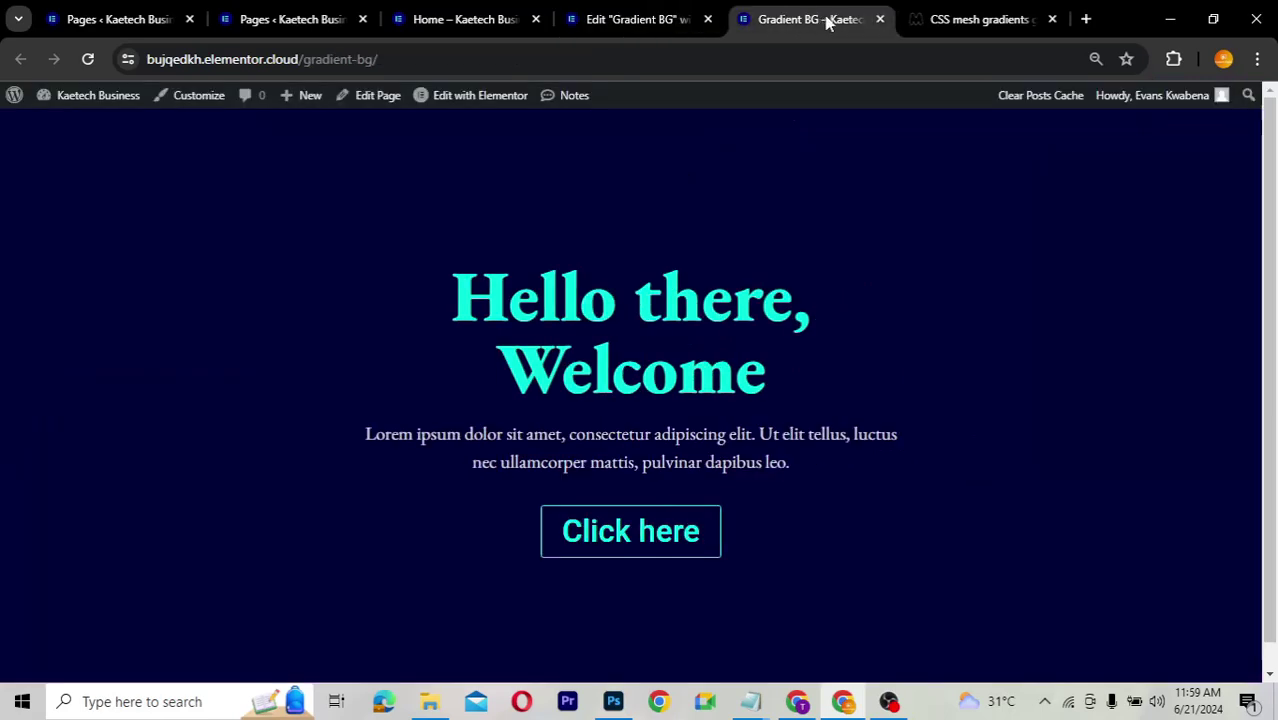
{"action": "left_click", "coordinate": [964, 19]}
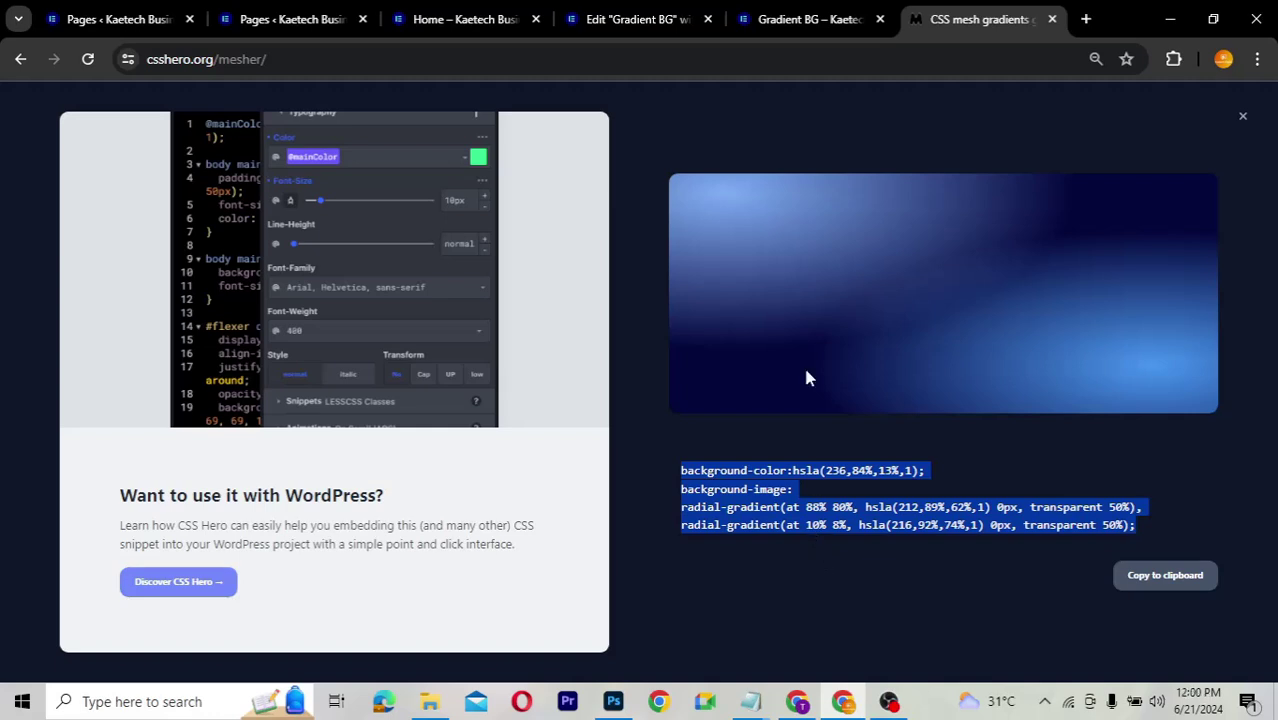
{"action": "left_click", "coordinate": [617, 22]}
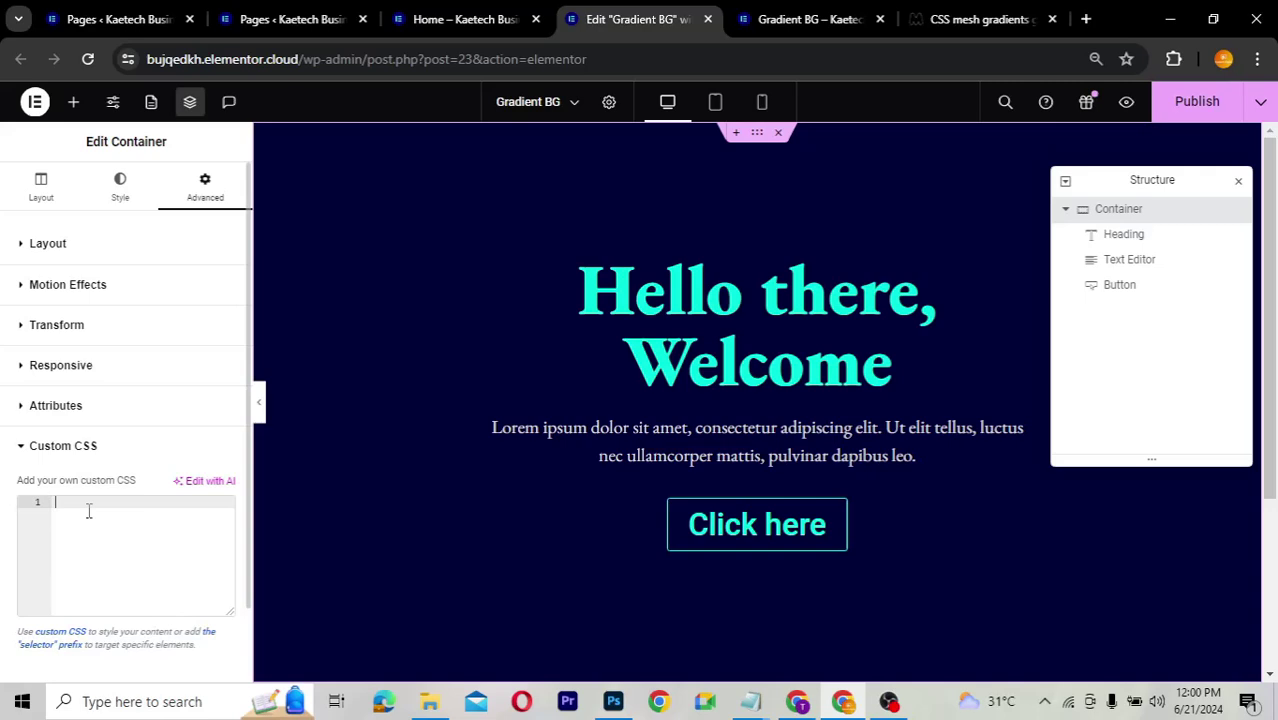
{"action": "type", "text": ".bg-css{"}
{"action": "key", "text": "Return"}
{"action": "key", "text": "ctrl+v"}
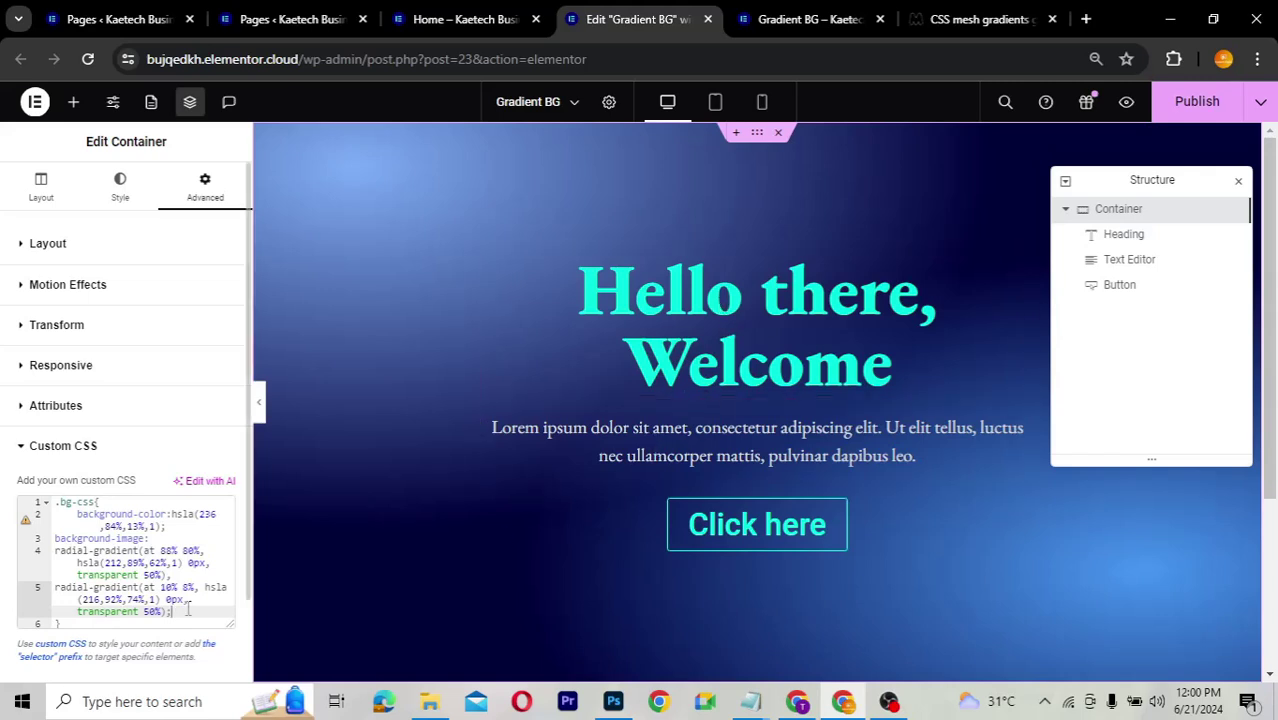
{"action": "scroll", "coordinate": [171, 535], "scroll_direction": "down", "scroll_amount": 2}
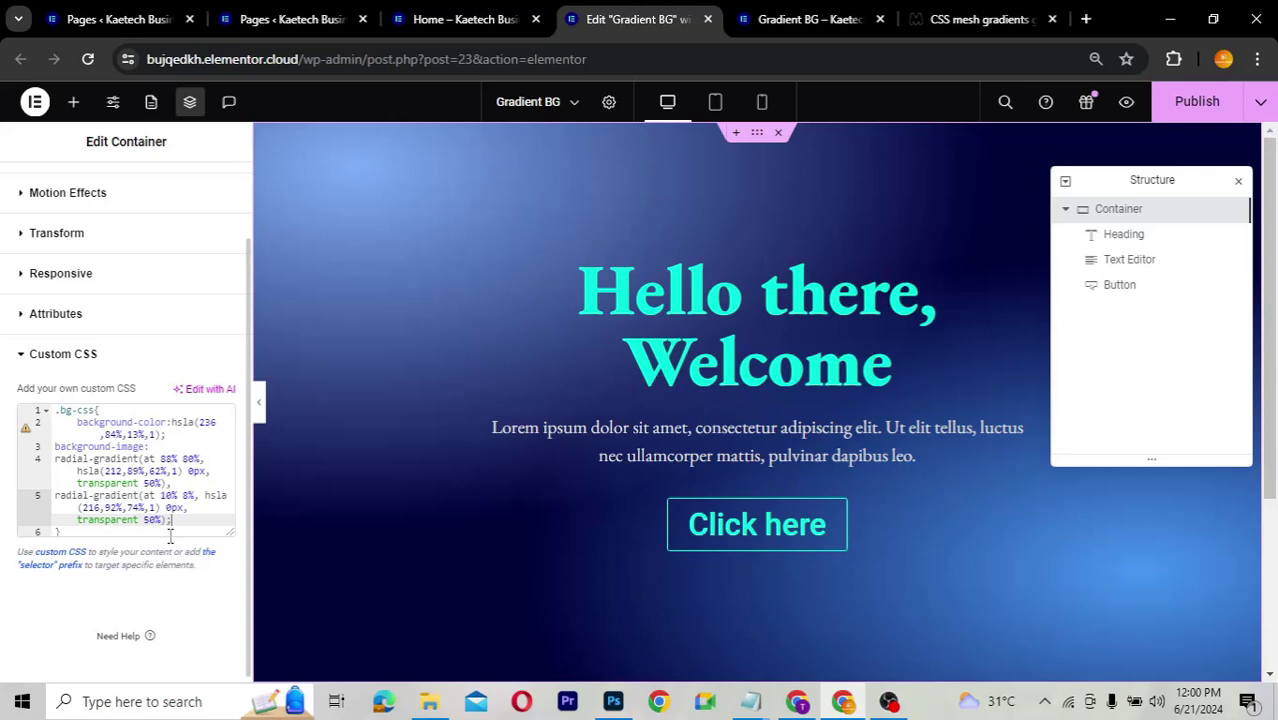
{"action": "key", "text": "alt+Tab"}
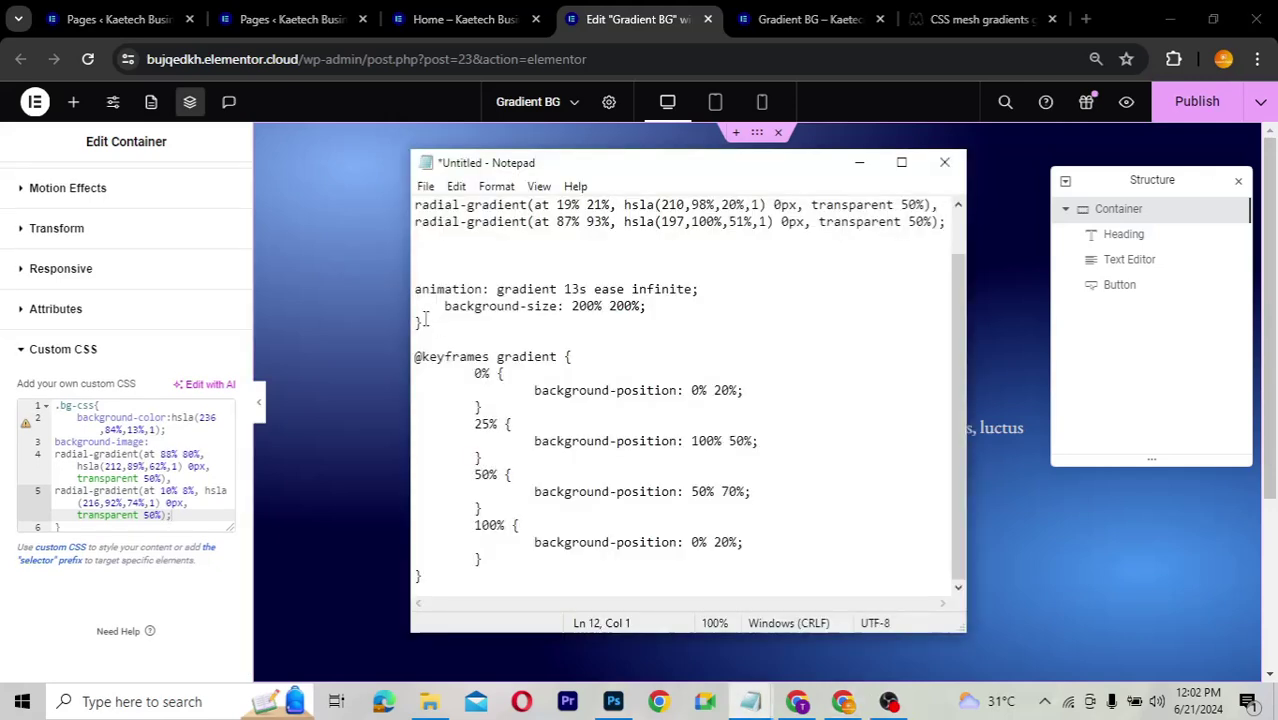
{"action": "left_click_drag", "start_coordinate": [424, 322], "coordinate": [411, 290]}
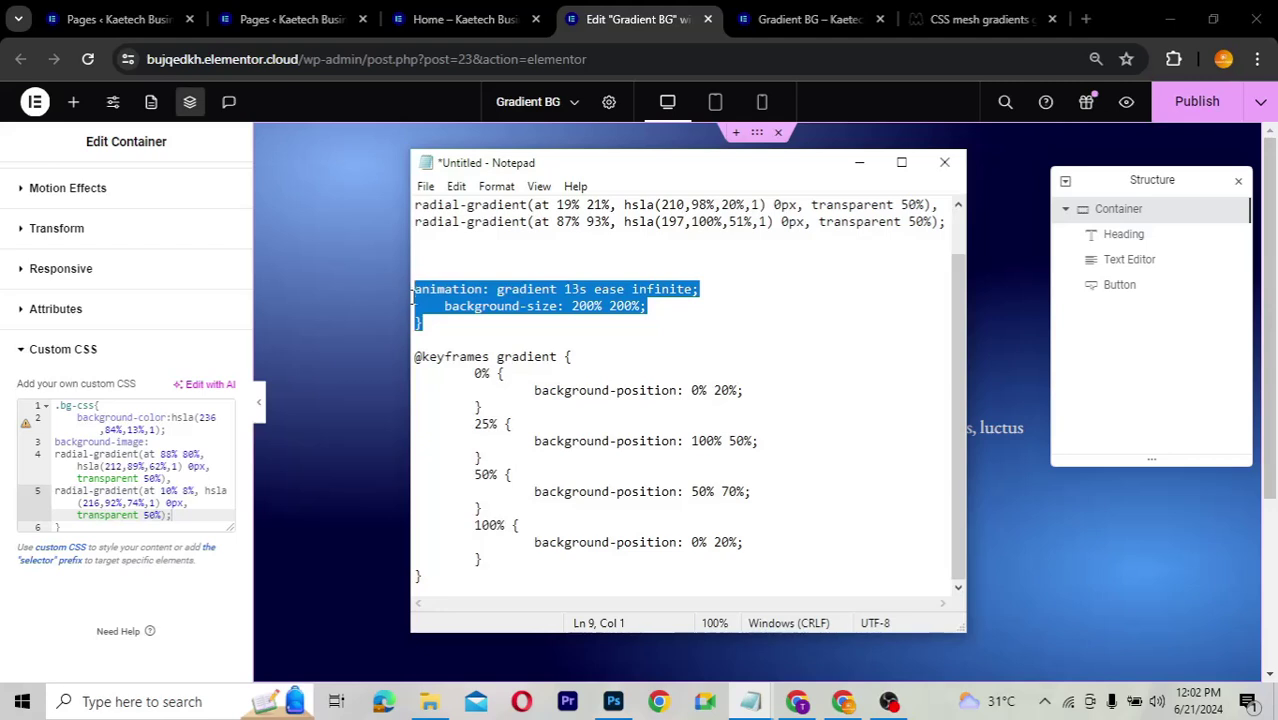
{"action": "left_click", "coordinate": [414, 289]}
{"action": "left_click_drag", "start_coordinate": [414, 289], "coordinate": [536, 589]}
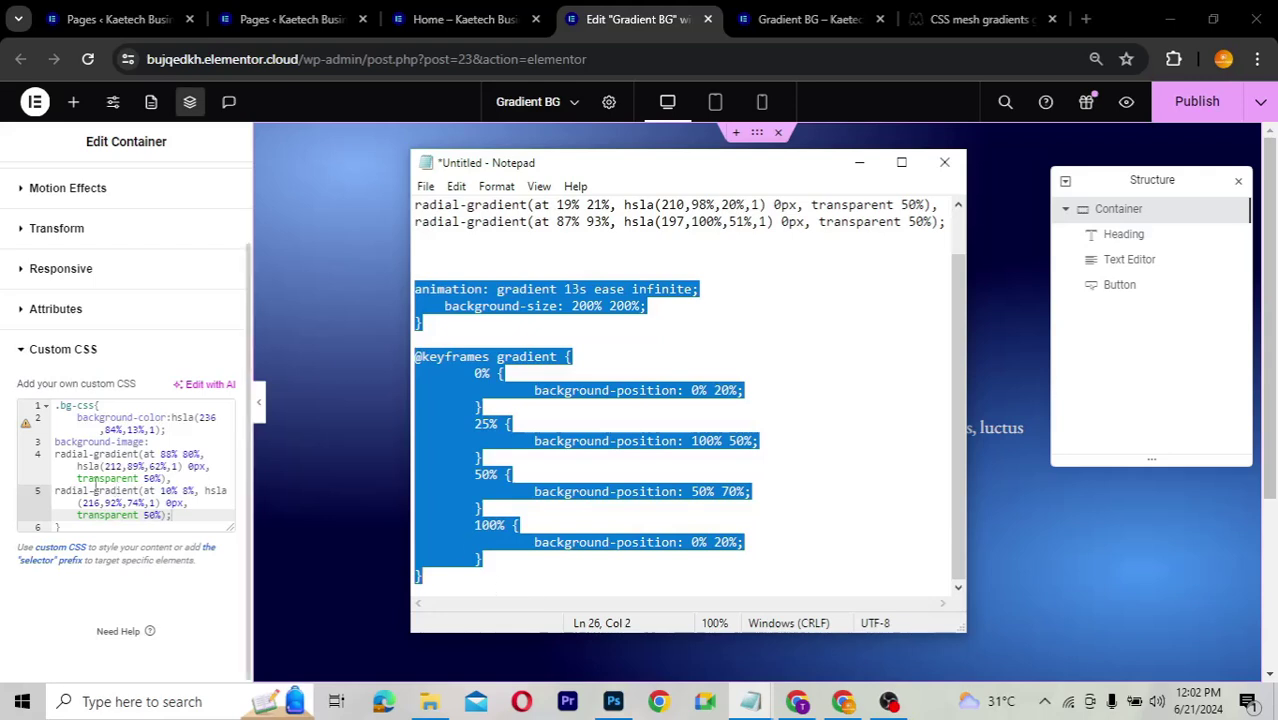
- Add blank lines after the gradient code in the .bg-css rule and replace its closing brace with the copied animation and keyframes code
{"action": "left_click", "coordinate": [190, 517]}
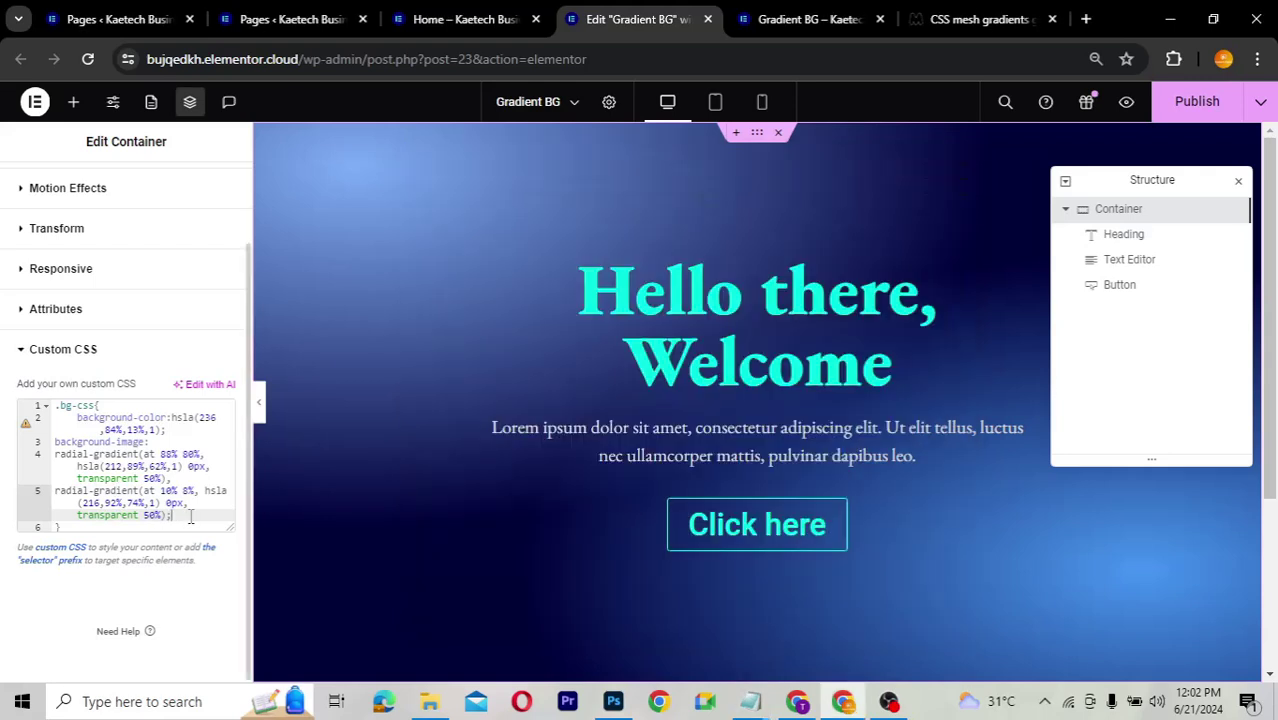
{"action": "key", "text": "Return"}
{"action": "key", "text": "Return"}
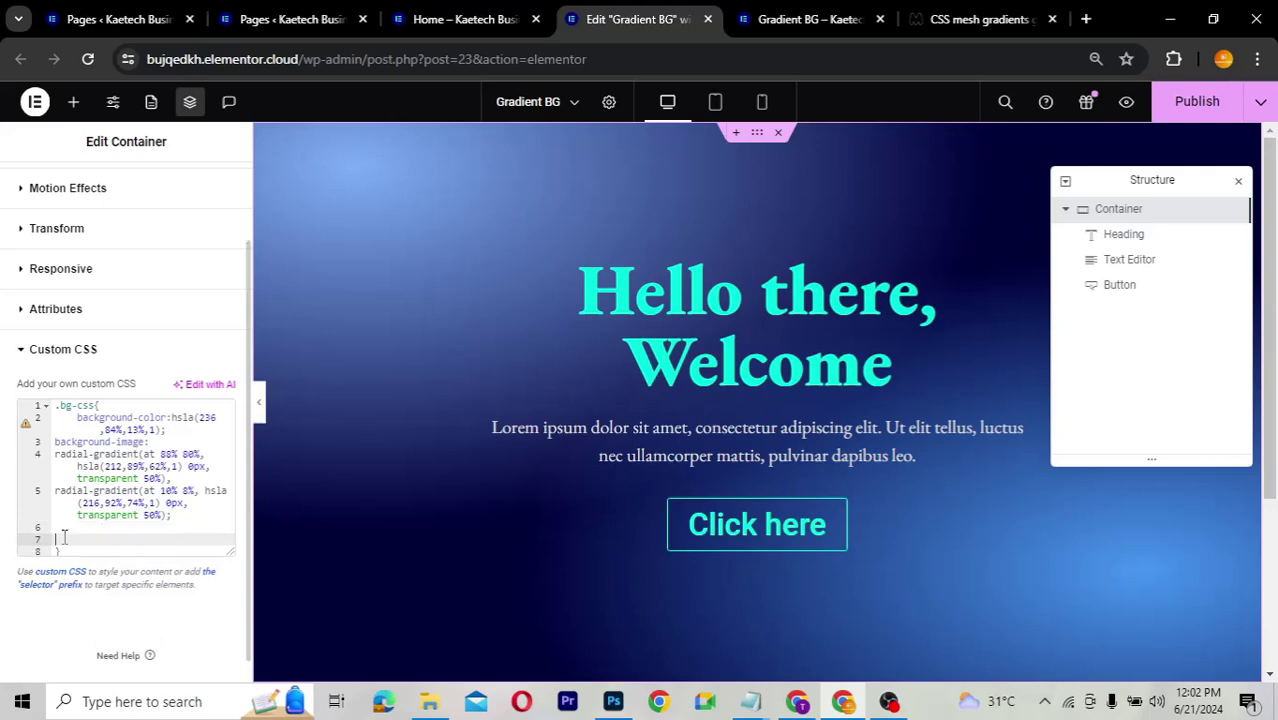
{"action": "key", "text": "shift+Down"}
{"action": "key", "text": "shift+End"}
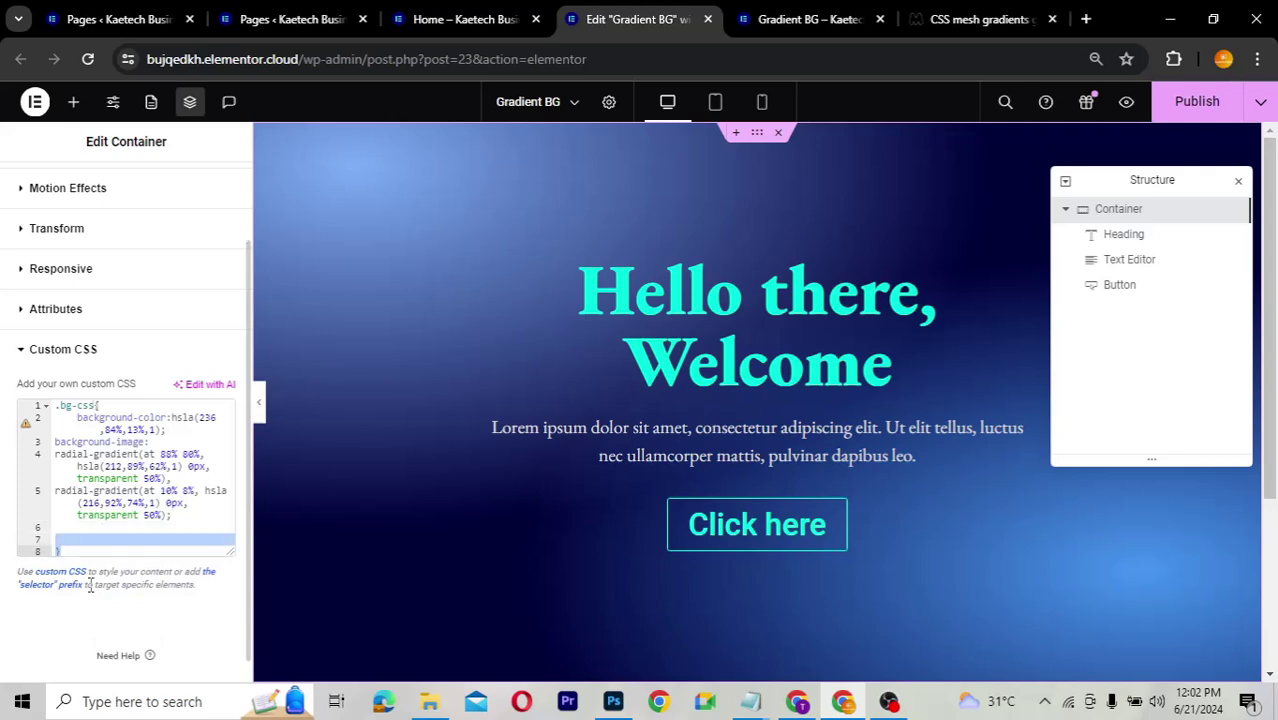
{"action": "key", "text": "ctrl+v"}
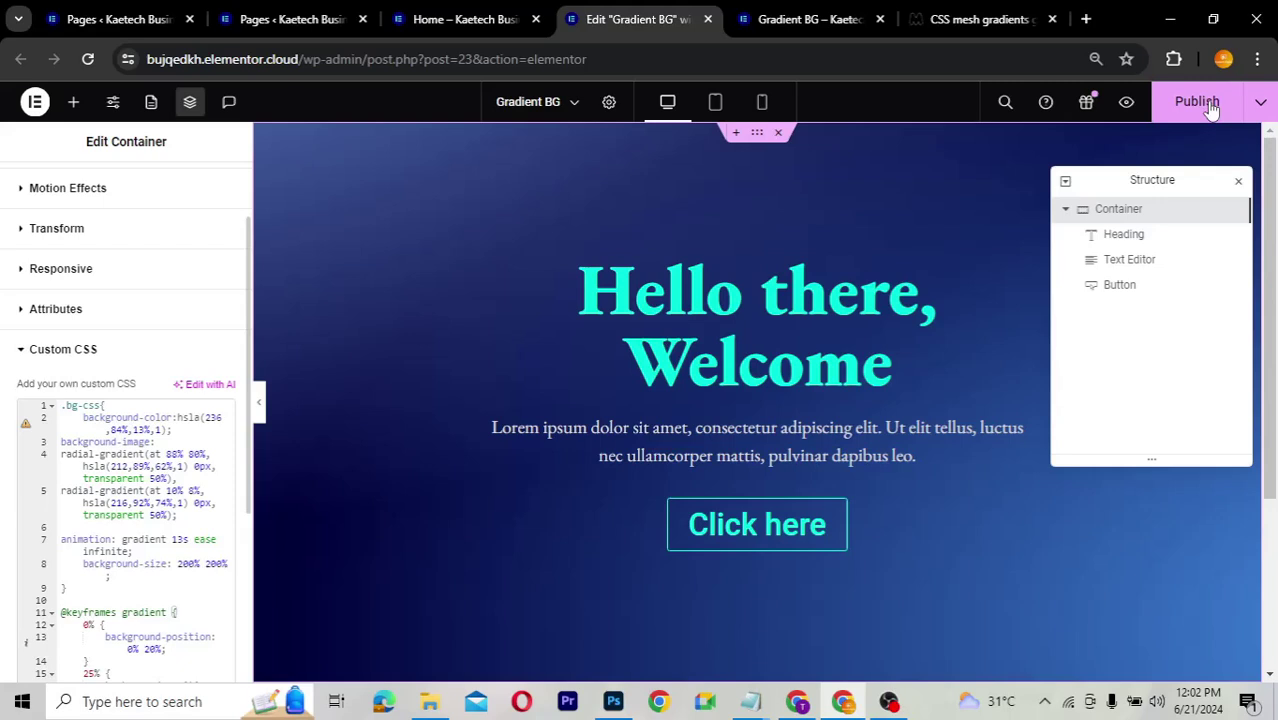
- Publish the Gradient BG page and open its live view
{"action": "left_click", "coordinate": [1261, 104]}
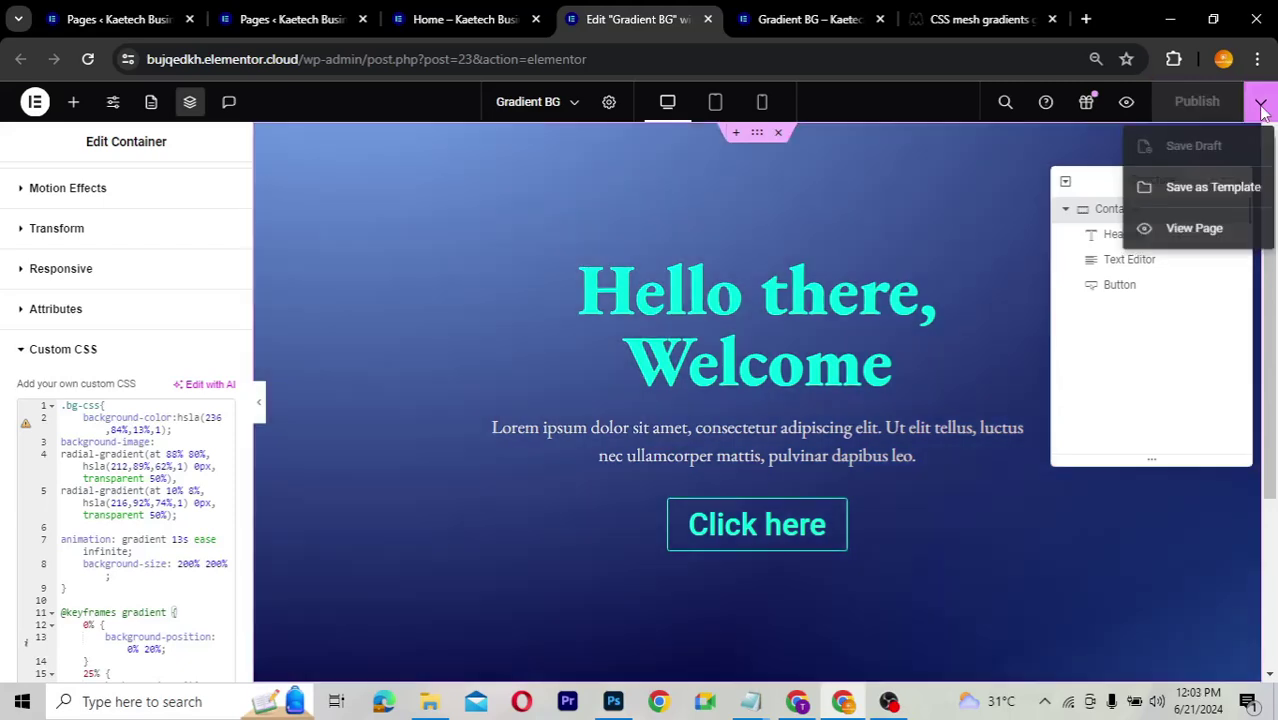
{"action": "left_click", "coordinate": [1194, 228]}
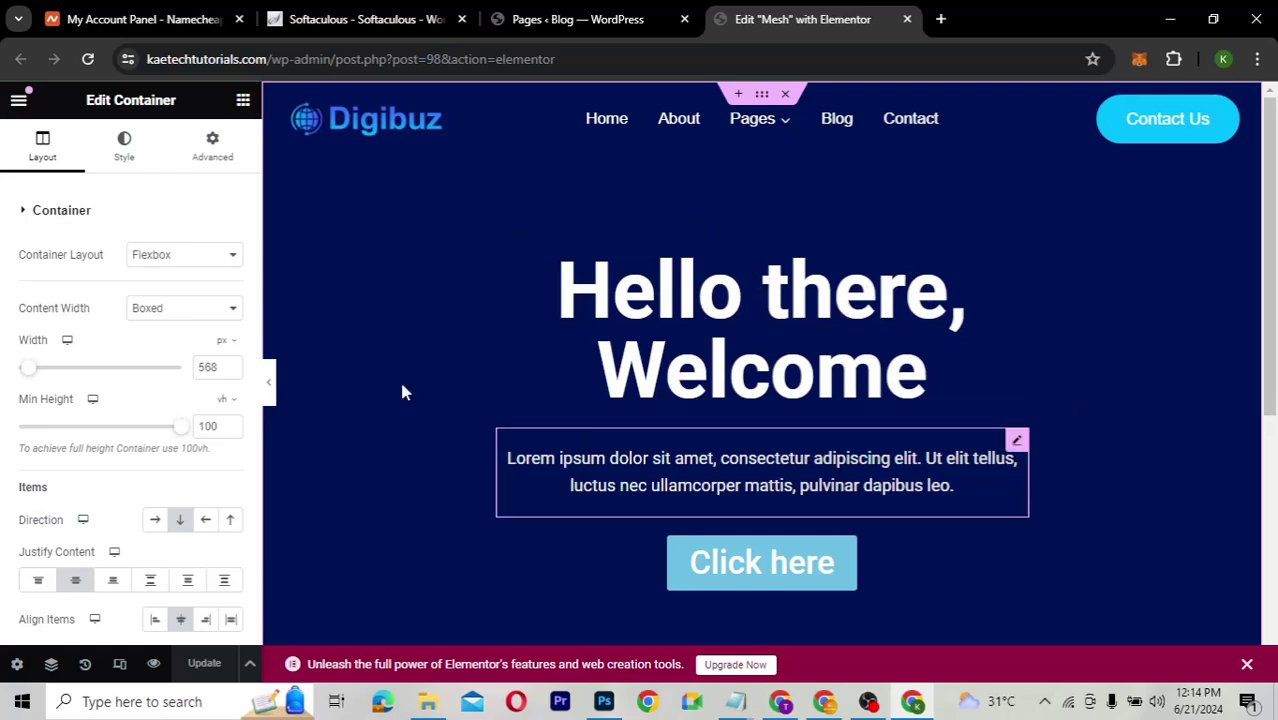
- Open the Mesh page's live view in a new tab from its Elementor editor and examine the hero section's plain background
{"action": "left_click", "coordinate": [270, 385]}
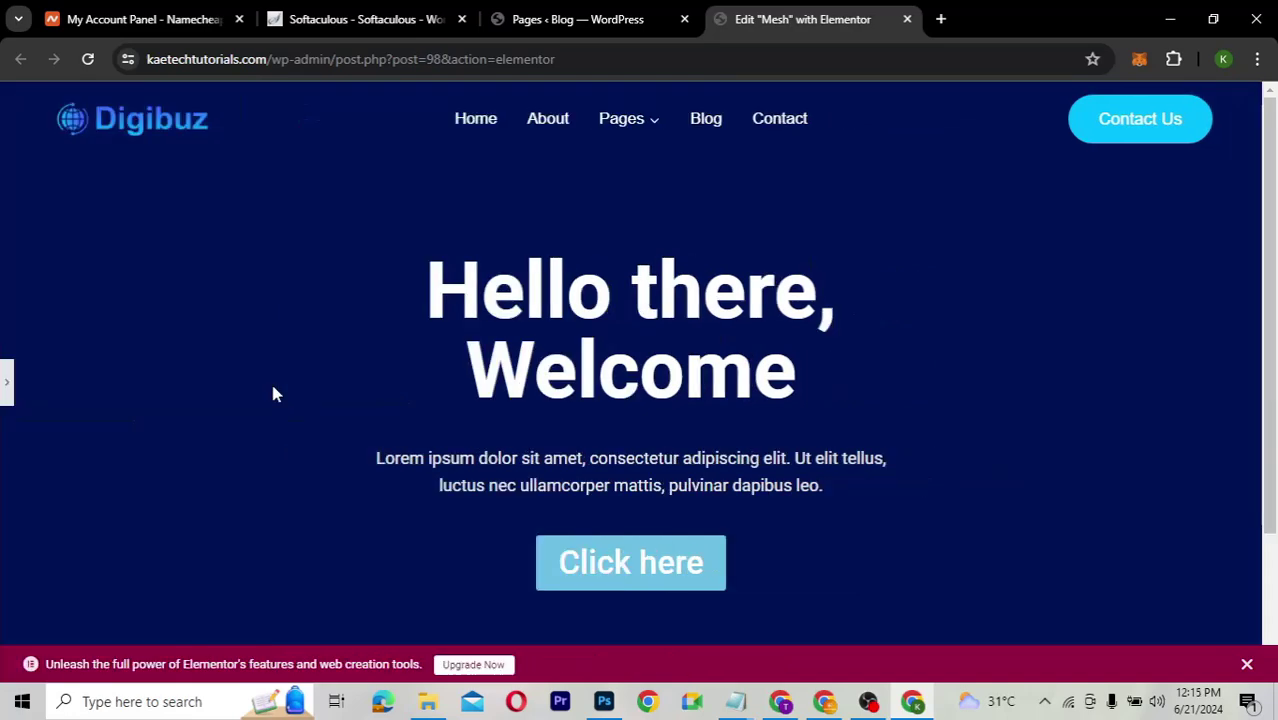
{"action": "left_click", "coordinate": [8, 382]}
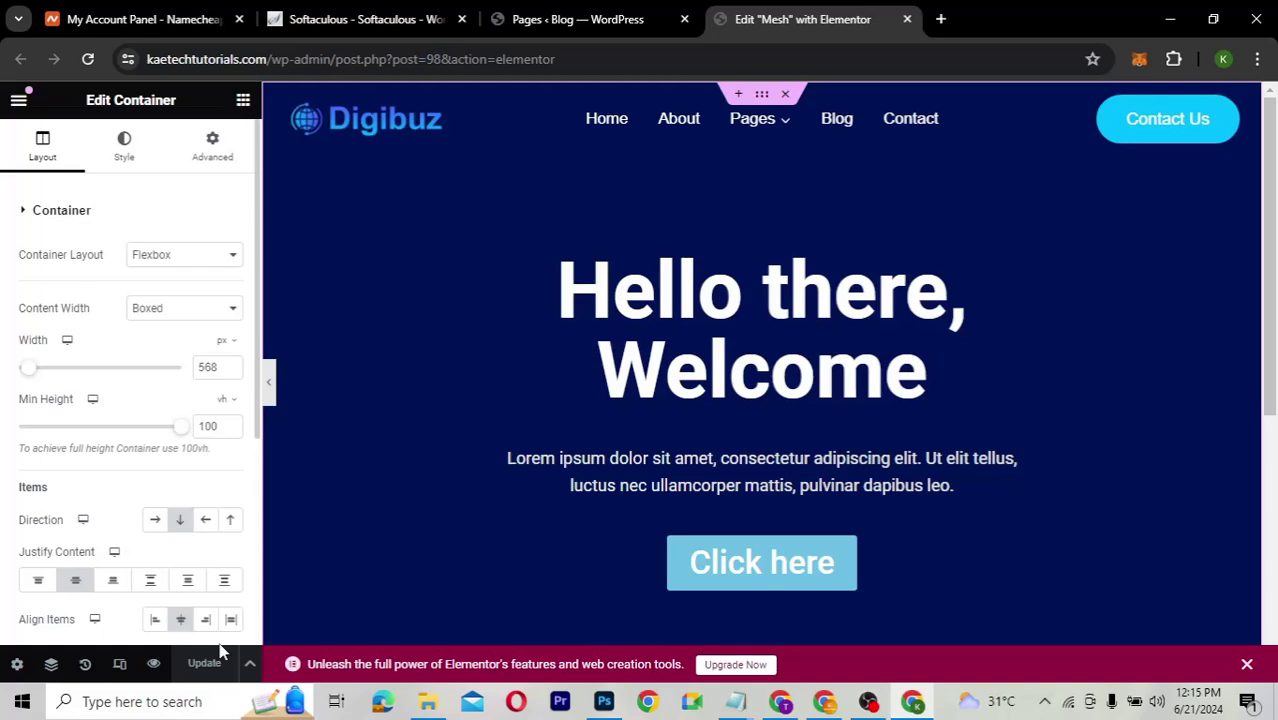
{"action": "left_click", "coordinate": [249, 663]}
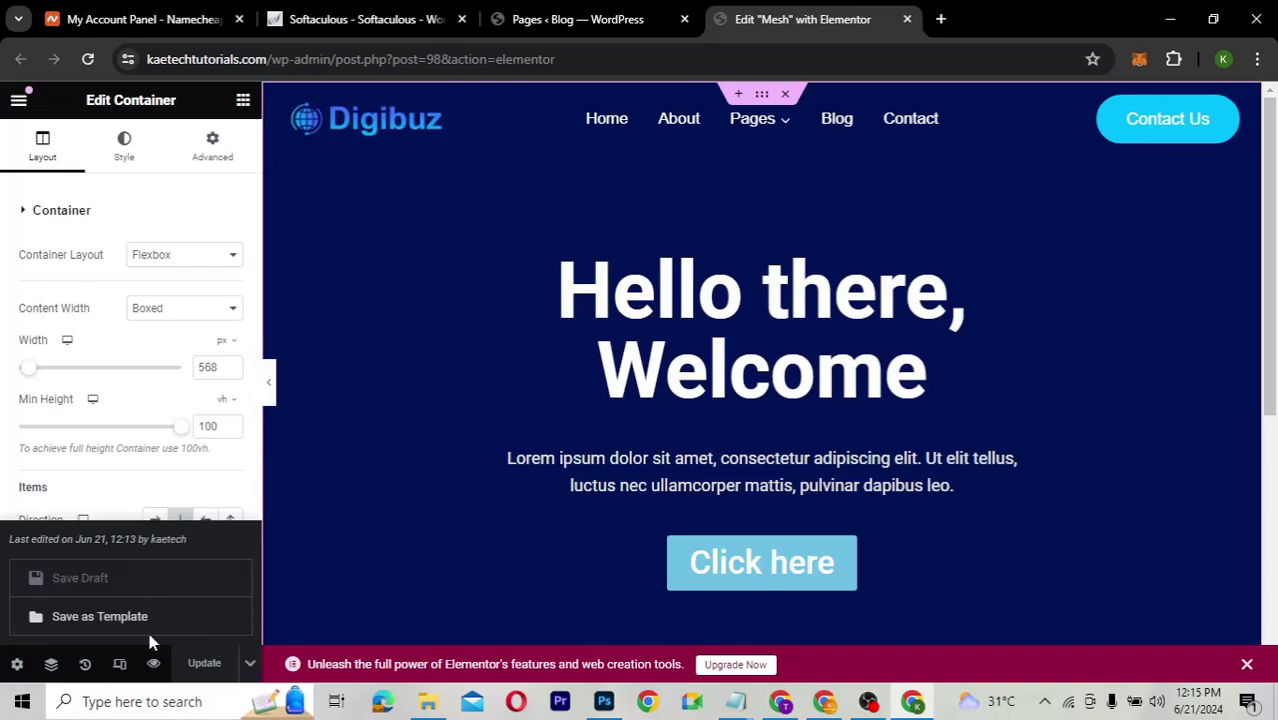
{"action": "left_click", "coordinate": [20, 103]}
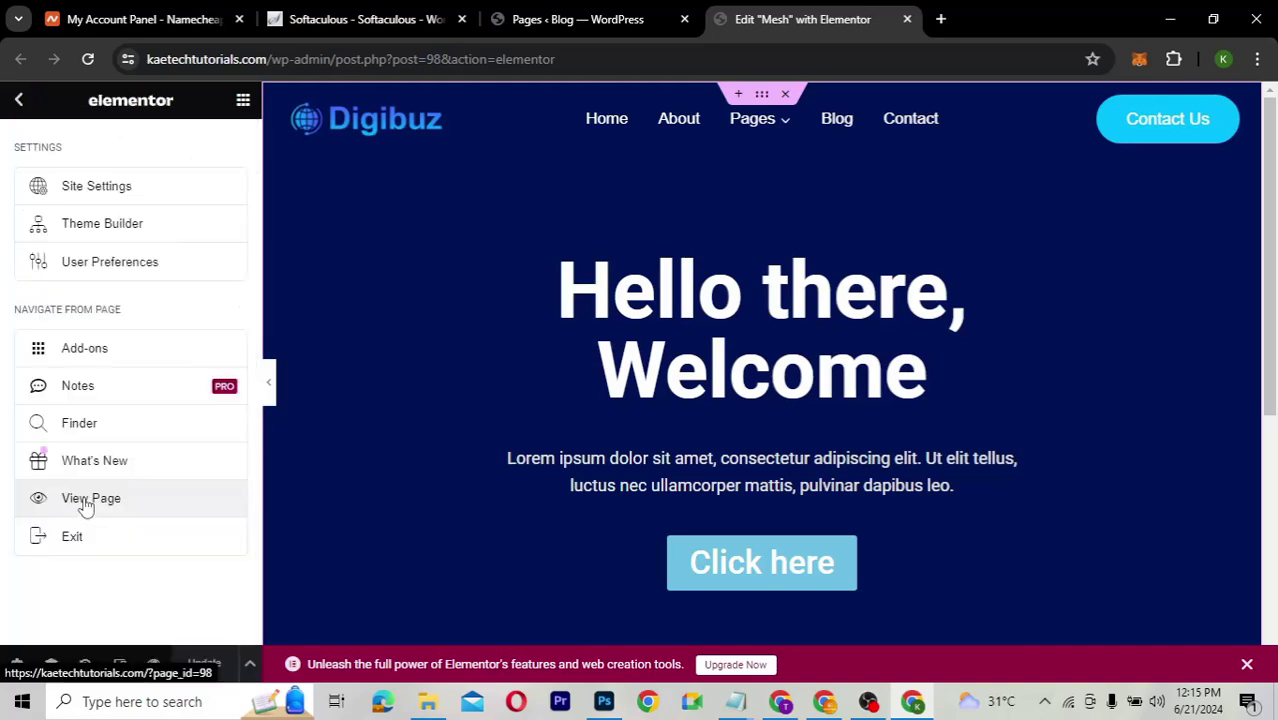
{"action": "right_click", "coordinate": [86, 498]}
{"action": "left_click", "coordinate": [200, 288]}
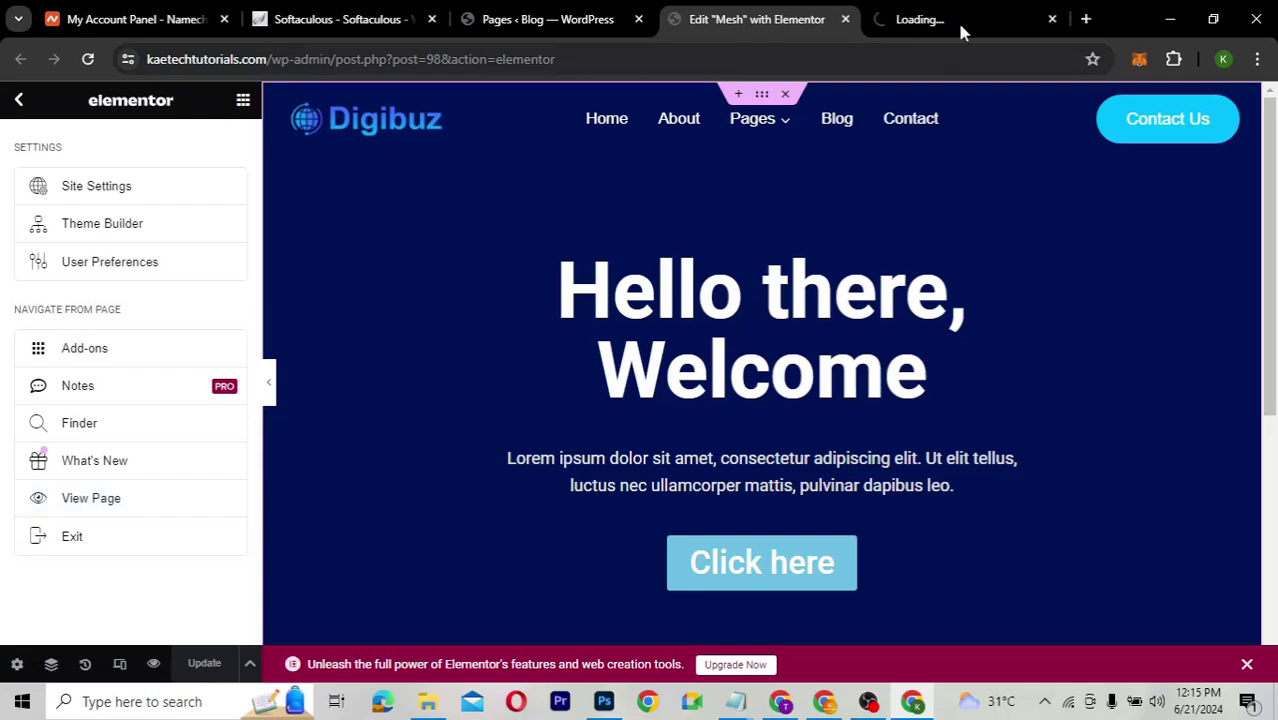
{"action": "left_click", "coordinate": [960, 28]}
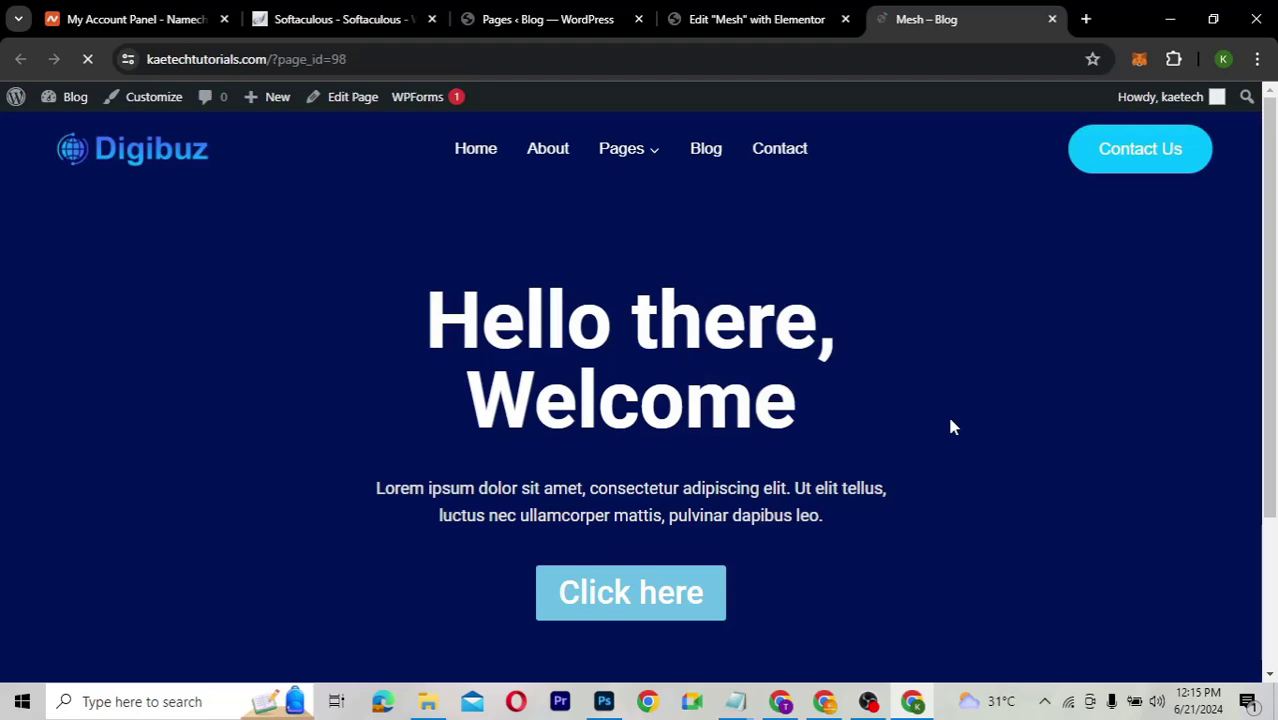
{"action": "scroll", "coordinate": [951, 427], "scroll_direction": "down", "scroll_amount": 2}
{"action": "scroll", "coordinate": [951, 427], "scroll_direction": "up", "scroll_amount": 2}
{"action": "scroll", "coordinate": [951, 427], "scroll_direction": "down", "scroll_amount": 2}
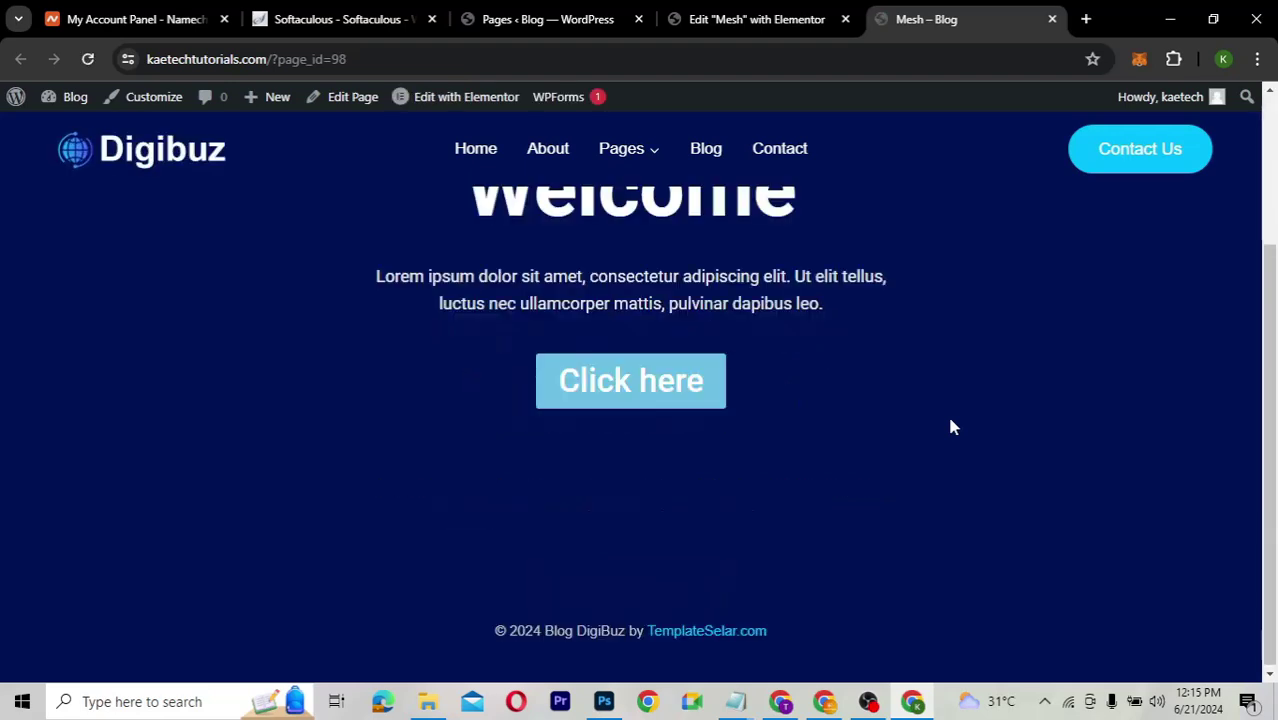
{"action": "scroll", "coordinate": [951, 427], "scroll_direction": "up", "scroll_amount": 2}
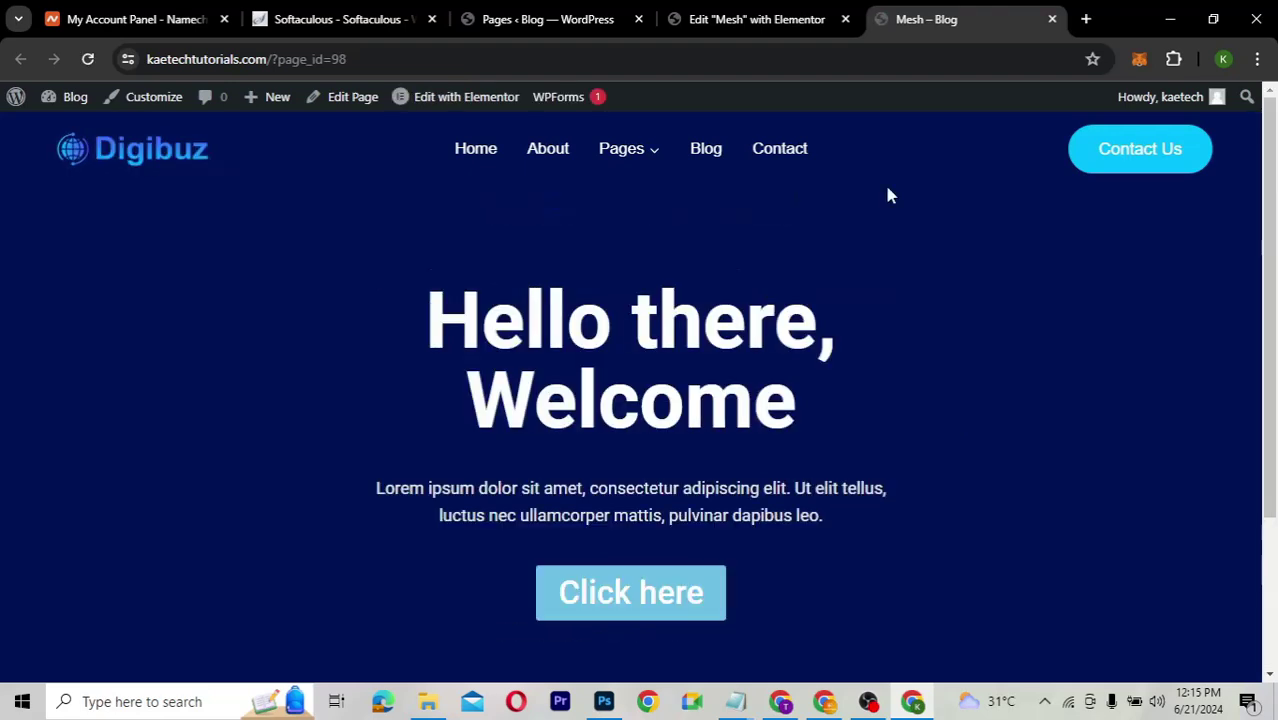
- Assign the CSS class bg-css to the hero container in the Mesh page's Elementor editor and update the page
{"action": "left_click", "coordinate": [733, 22]}
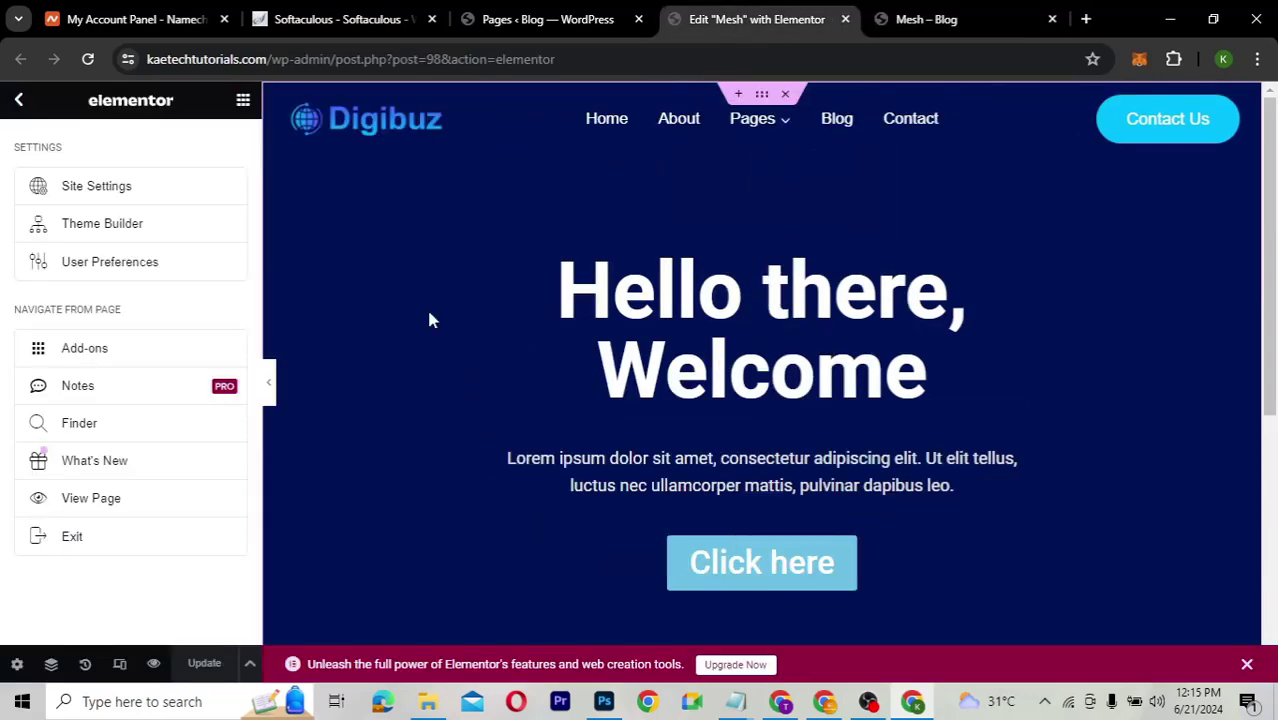
{"action": "left_click", "coordinate": [244, 101]}
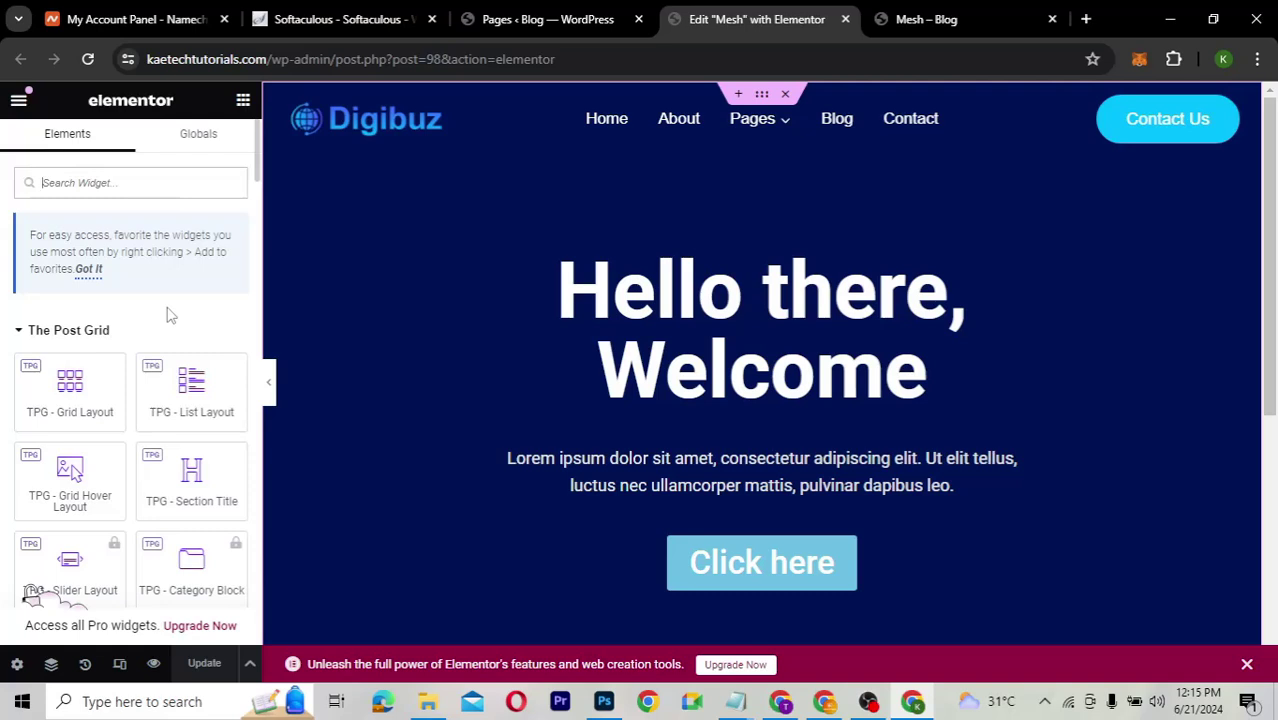
{"action": "left_click", "coordinate": [763, 96]}
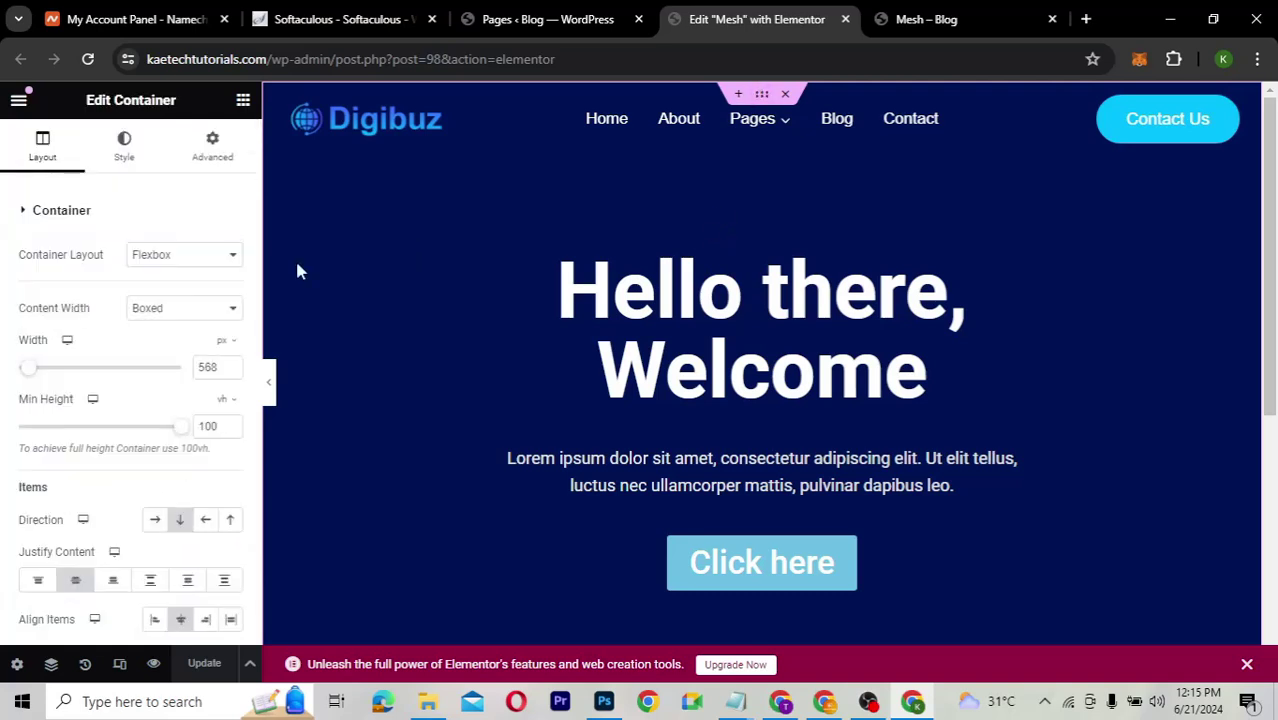
{"action": "left_click", "coordinate": [214, 155]}
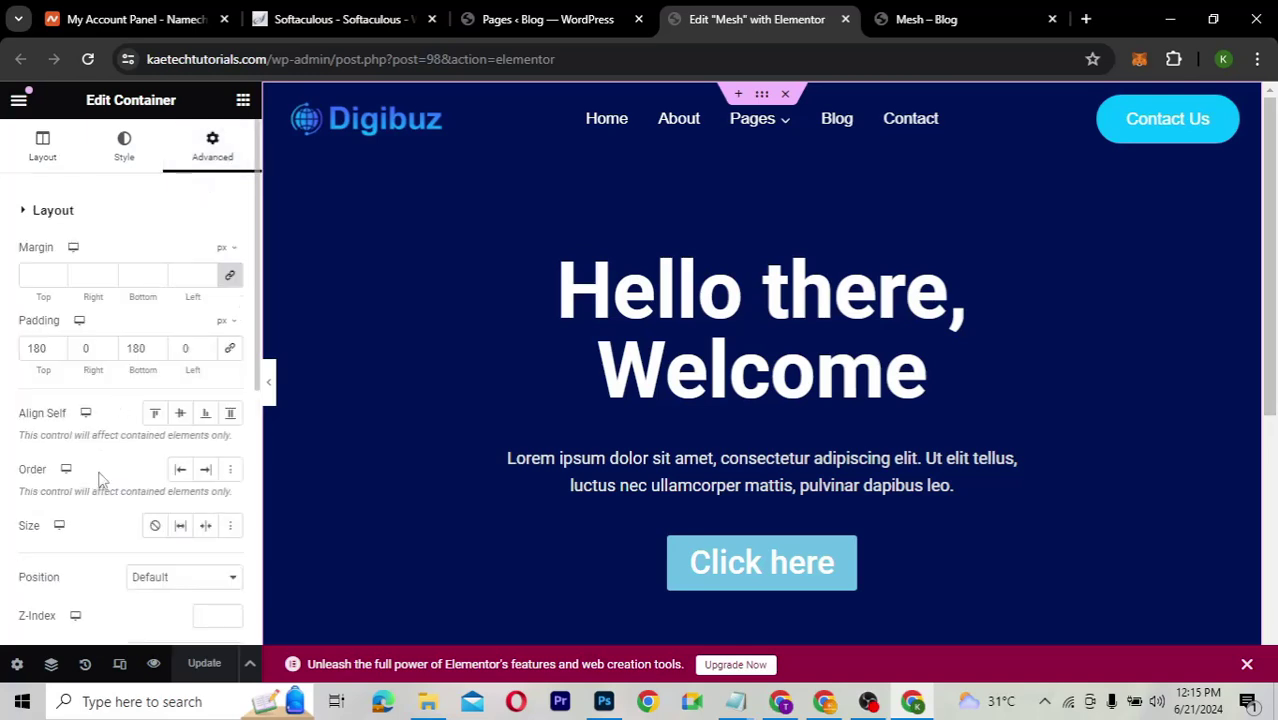
{"action": "scroll", "coordinate": [98, 478], "scroll_direction": "down", "scroll_amount": 5}
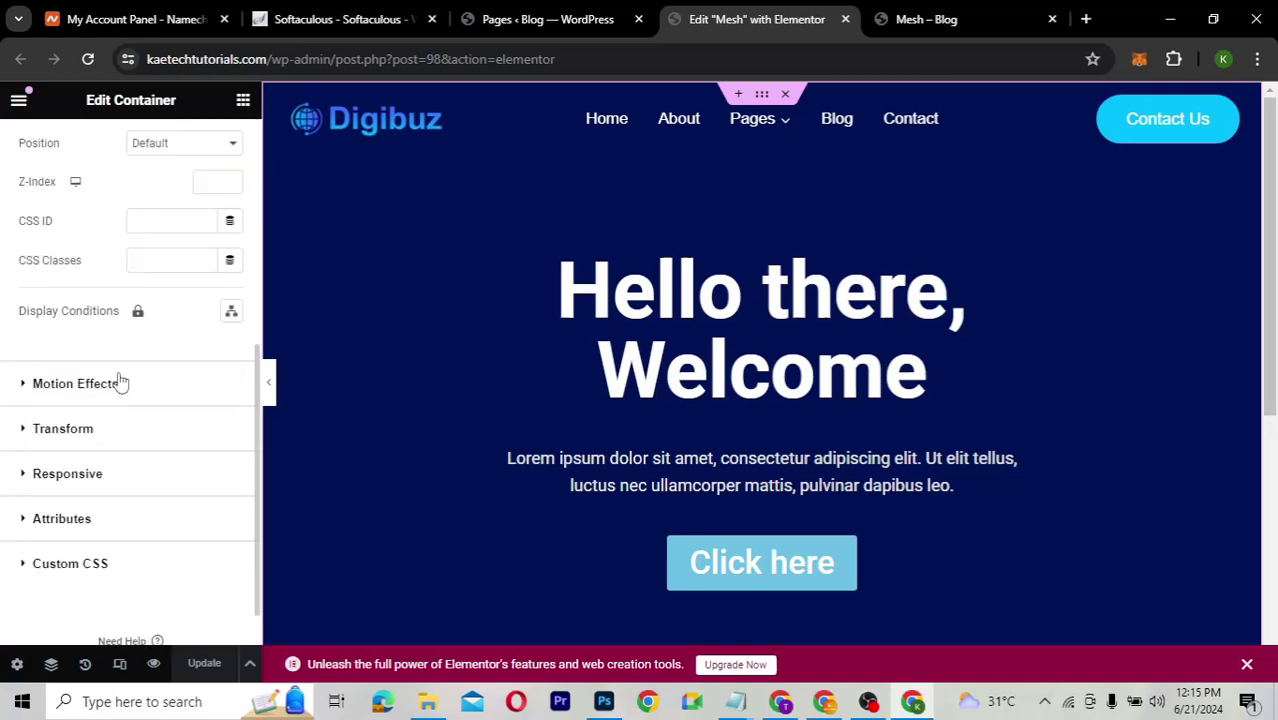
{"action": "left_click", "coordinate": [138, 259]}
{"action": "type", "text": "go"}
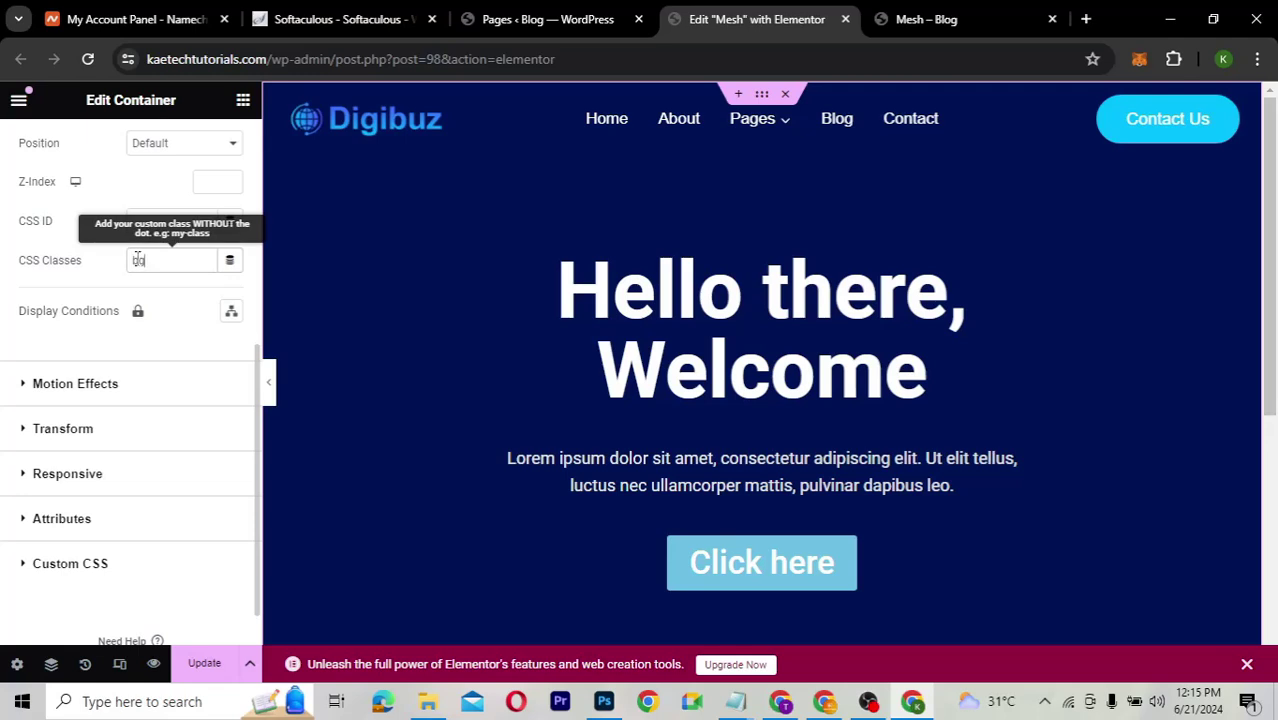
{"action": "type", "text": "-css"}
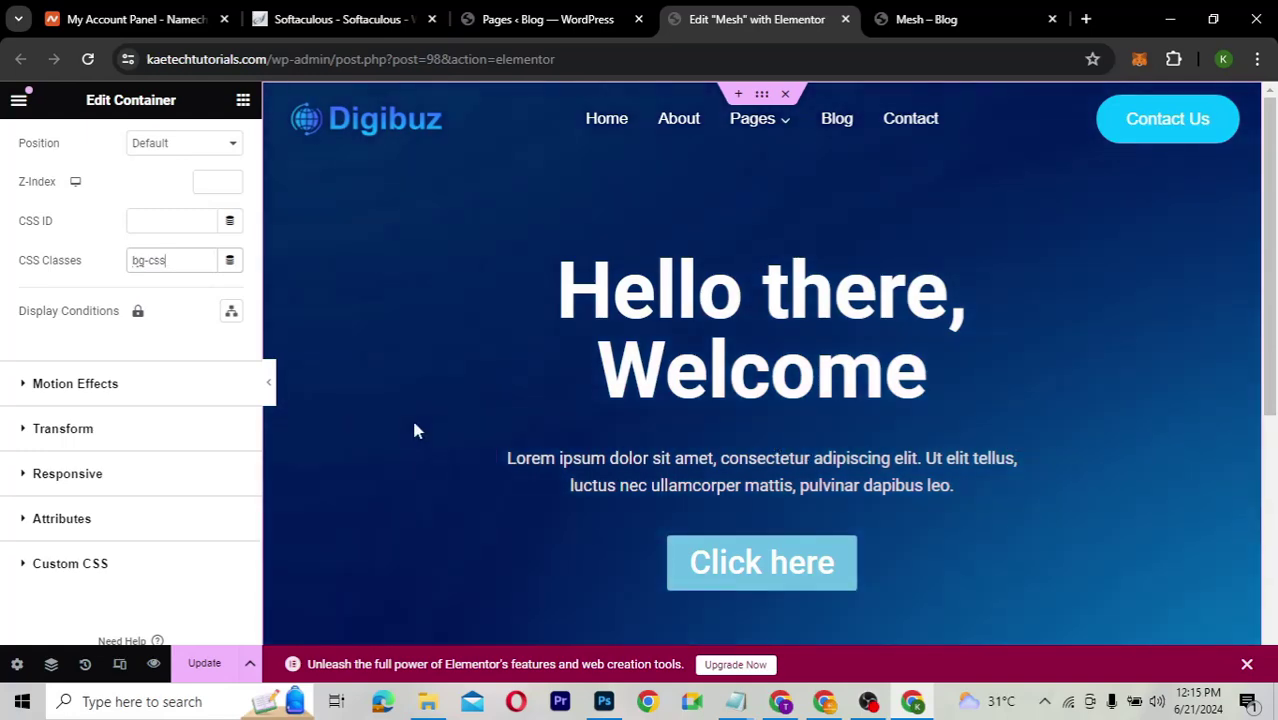
{"action": "left_click", "coordinate": [202, 665]}
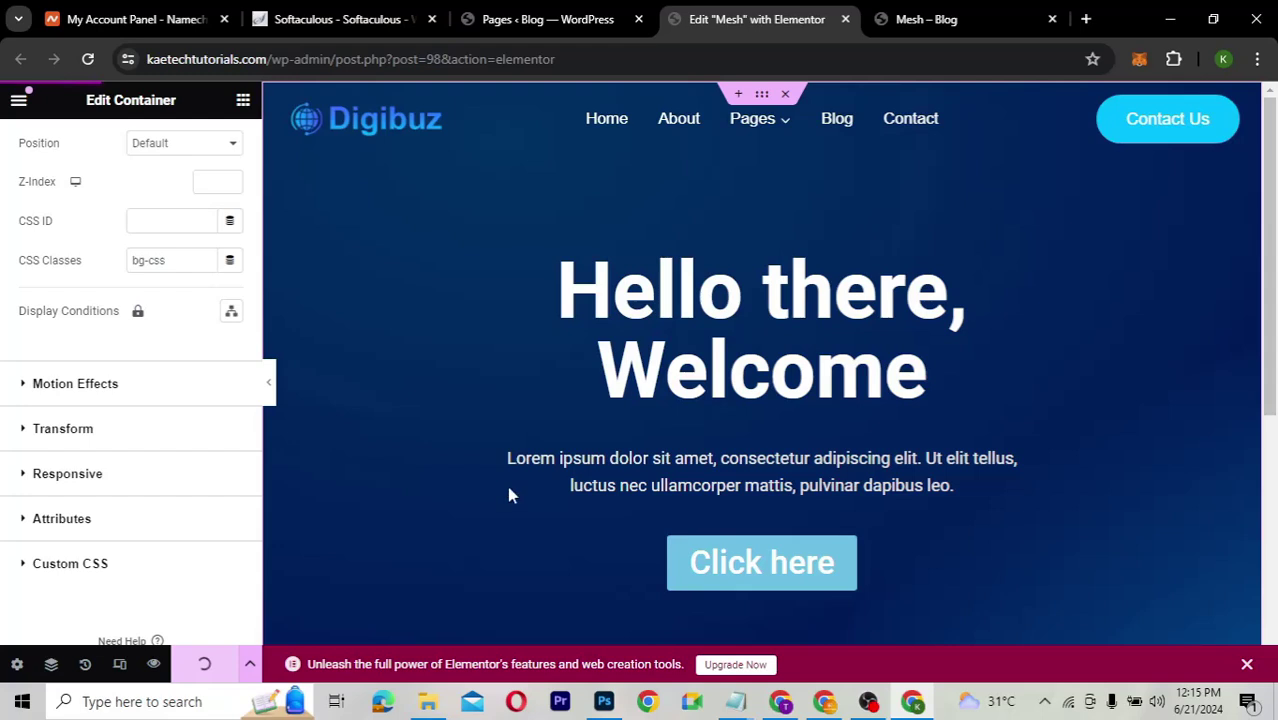
- Expand the container's Custom CSS section and reload the Mesh page's live view to check its background
{"action": "left_click", "coordinate": [115, 566]}
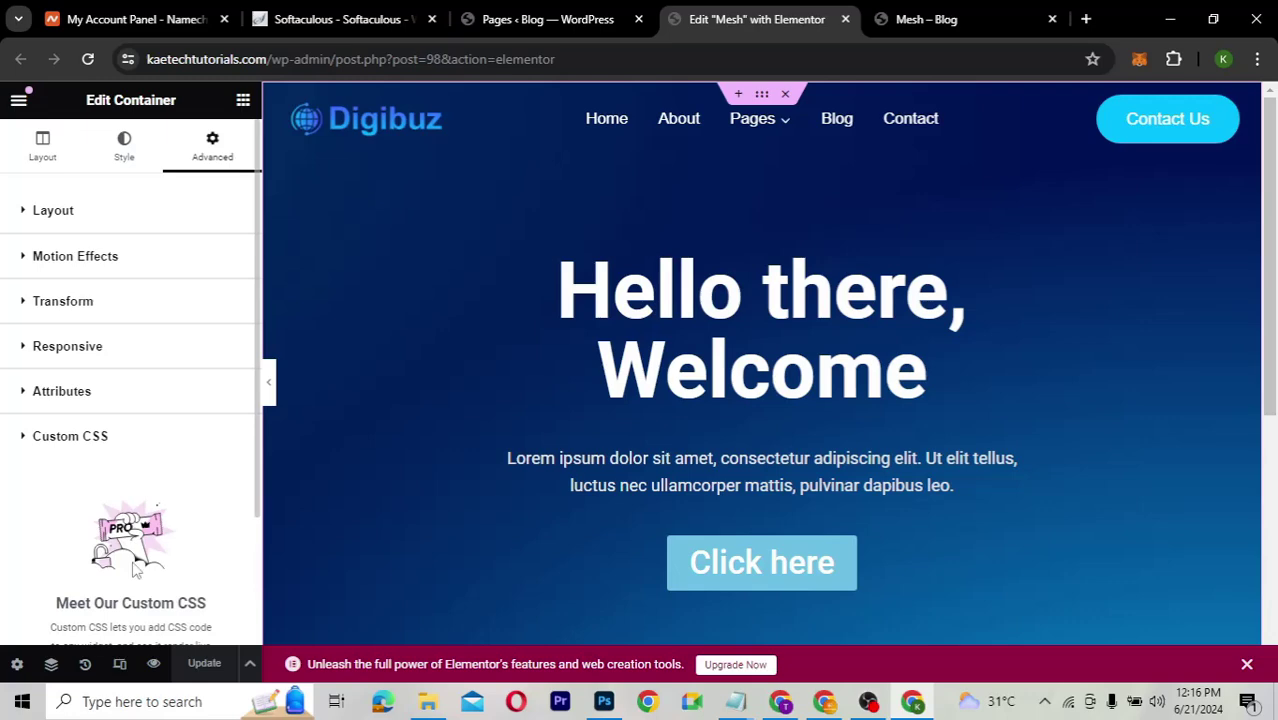
{"action": "scroll", "coordinate": [70, 490], "scroll_direction": "down", "scroll_amount": 2}
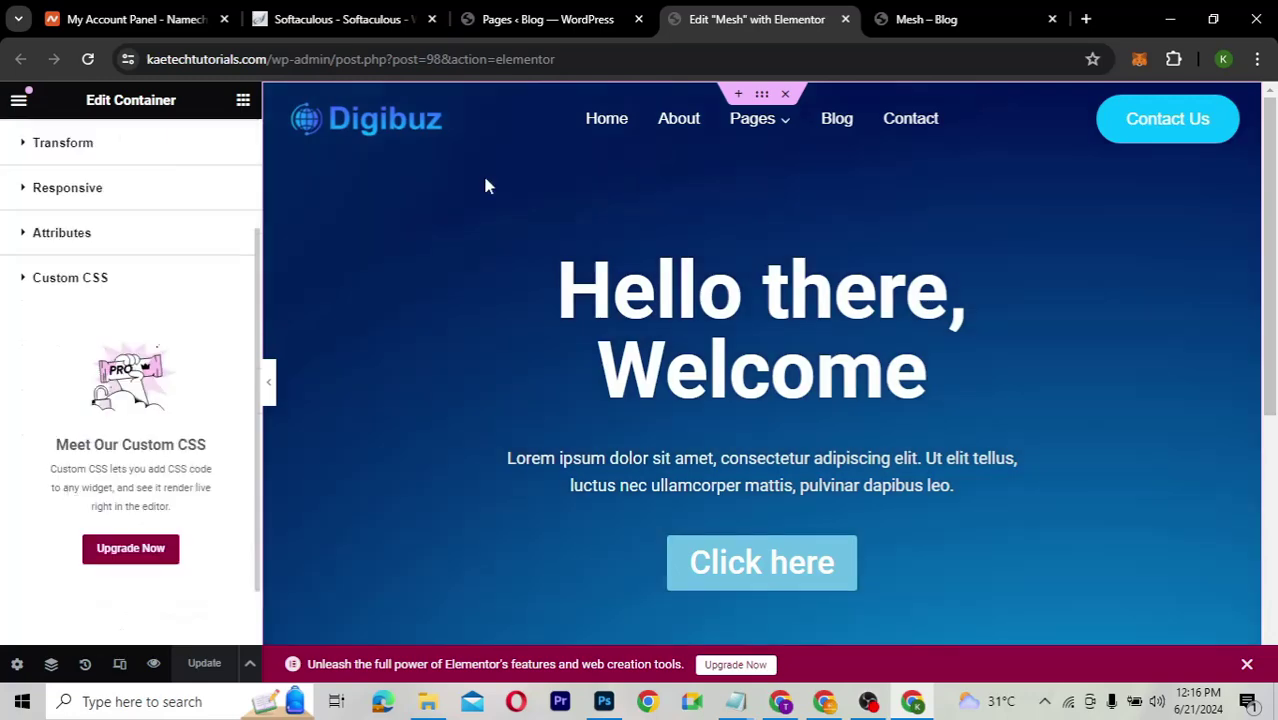
{"action": "left_click", "coordinate": [925, 19]}
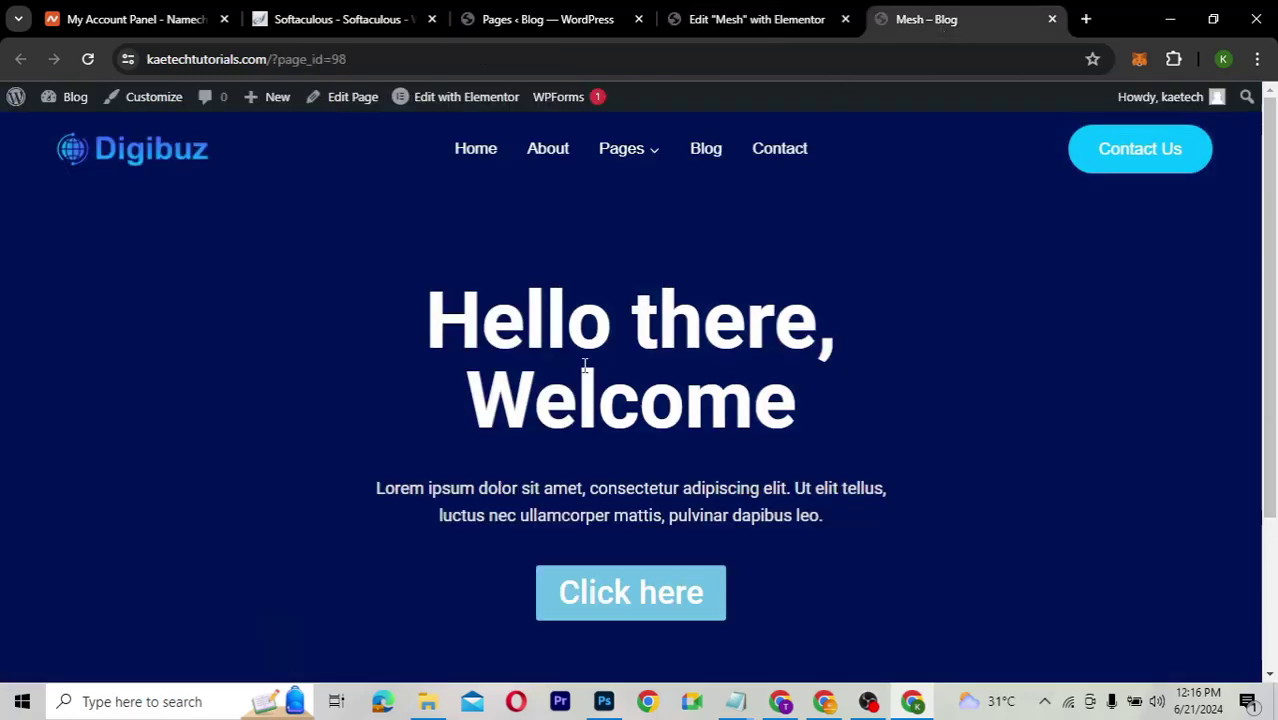
{"action": "left_click", "coordinate": [88, 59]}
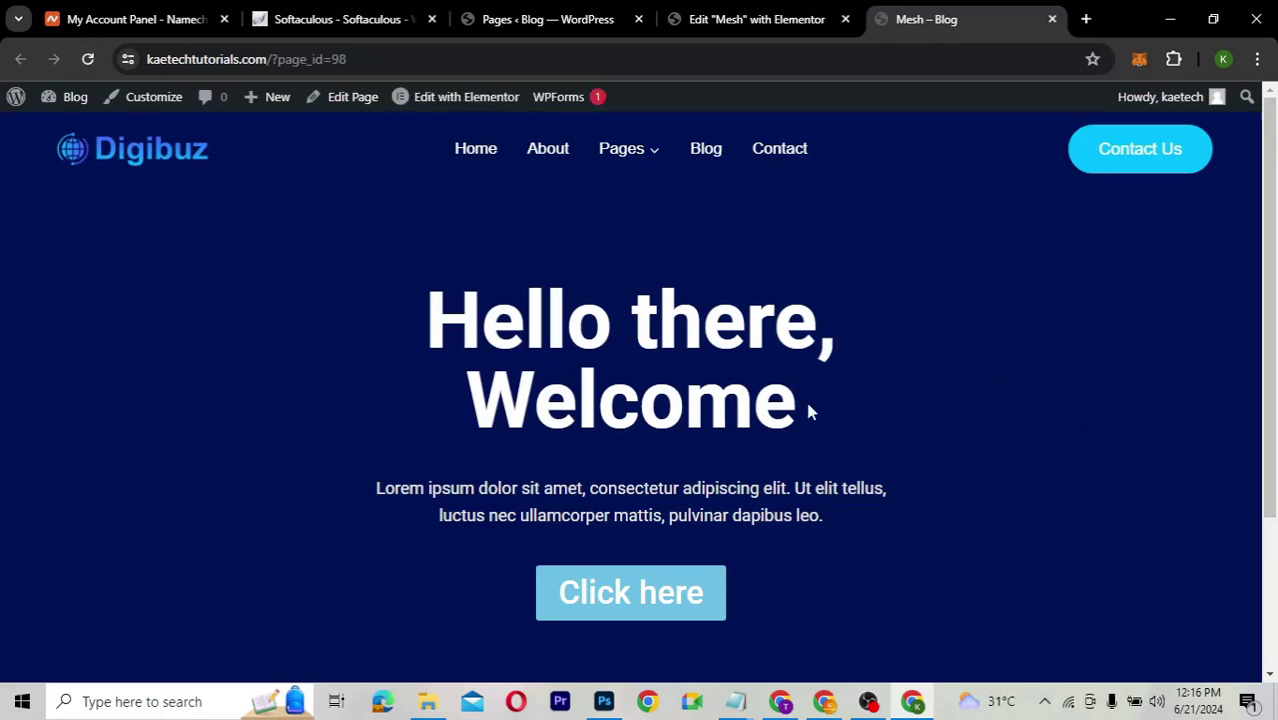
- Return to the Mesh editor, select the container through the Navigator, and review its CSS class and Custom CSS section
{"action": "left_click", "coordinate": [740, 22]}
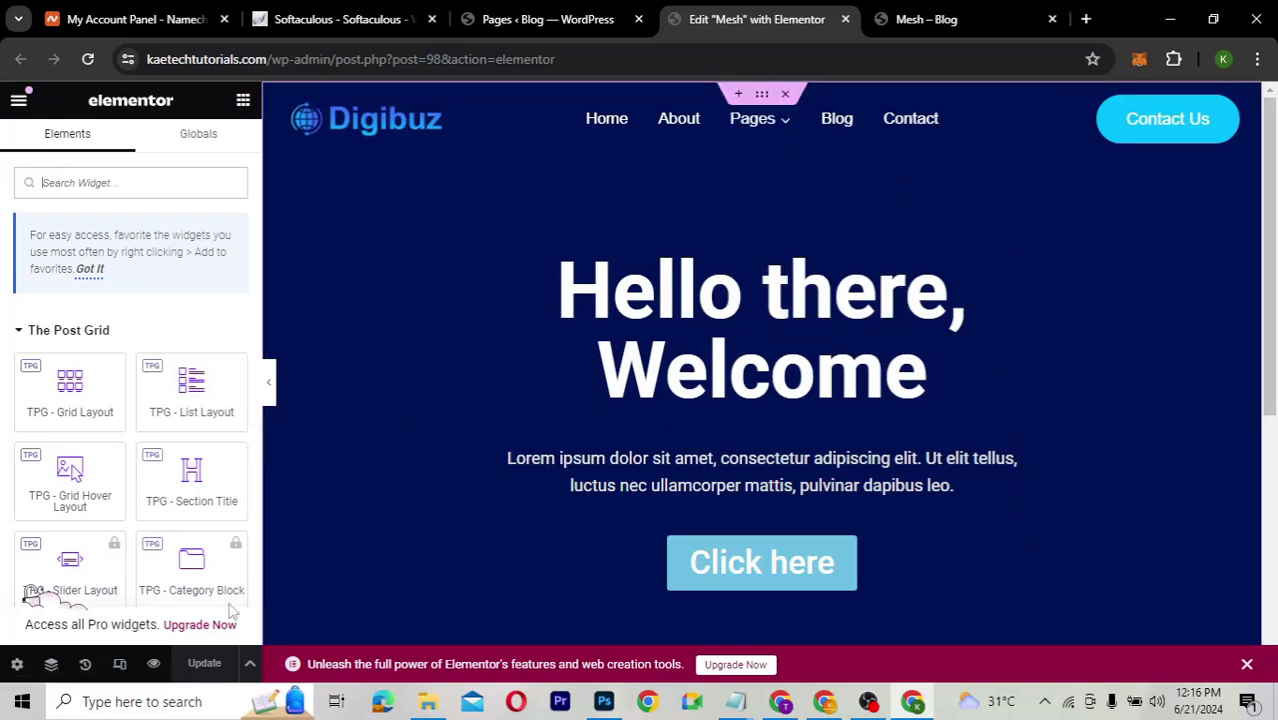
{"action": "left_click", "coordinate": [51, 664]}
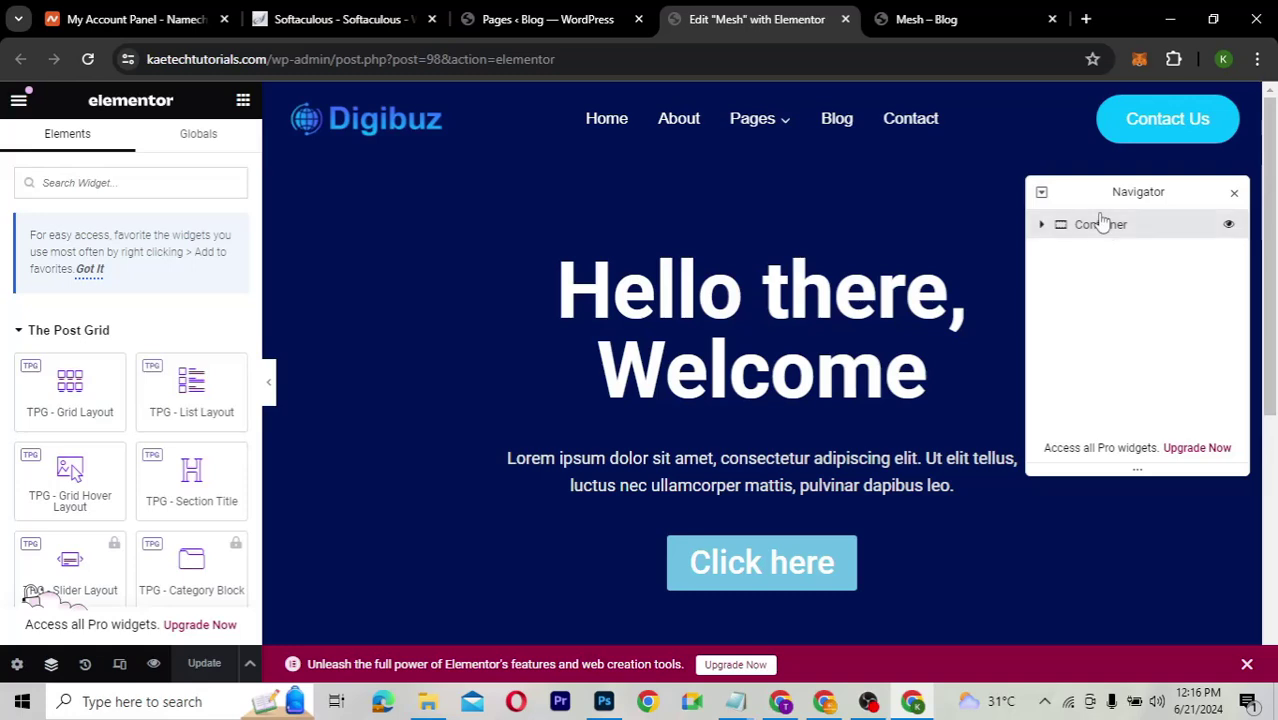
{"action": "left_click", "coordinate": [217, 157]}
{"action": "scroll", "coordinate": [113, 512], "scroll_direction": "down", "scroll_amount": 3}
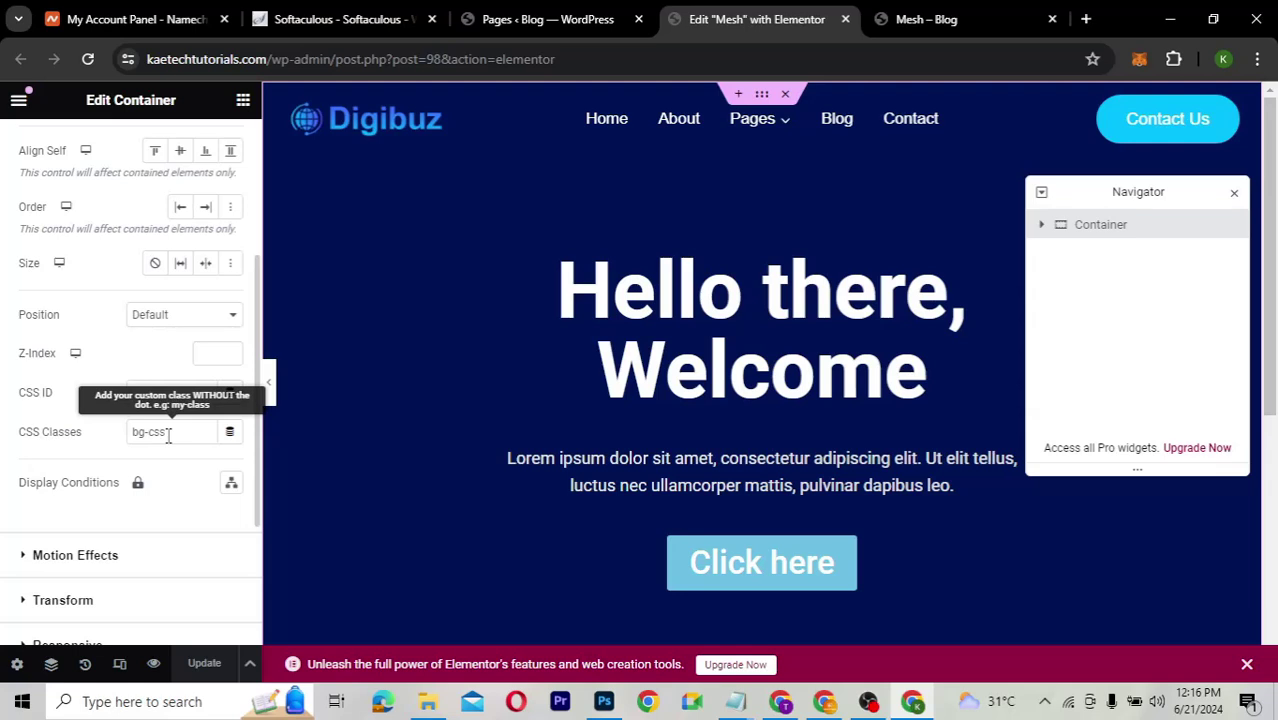
{"action": "scroll", "coordinate": [165, 536], "scroll_direction": "down", "scroll_amount": 3}
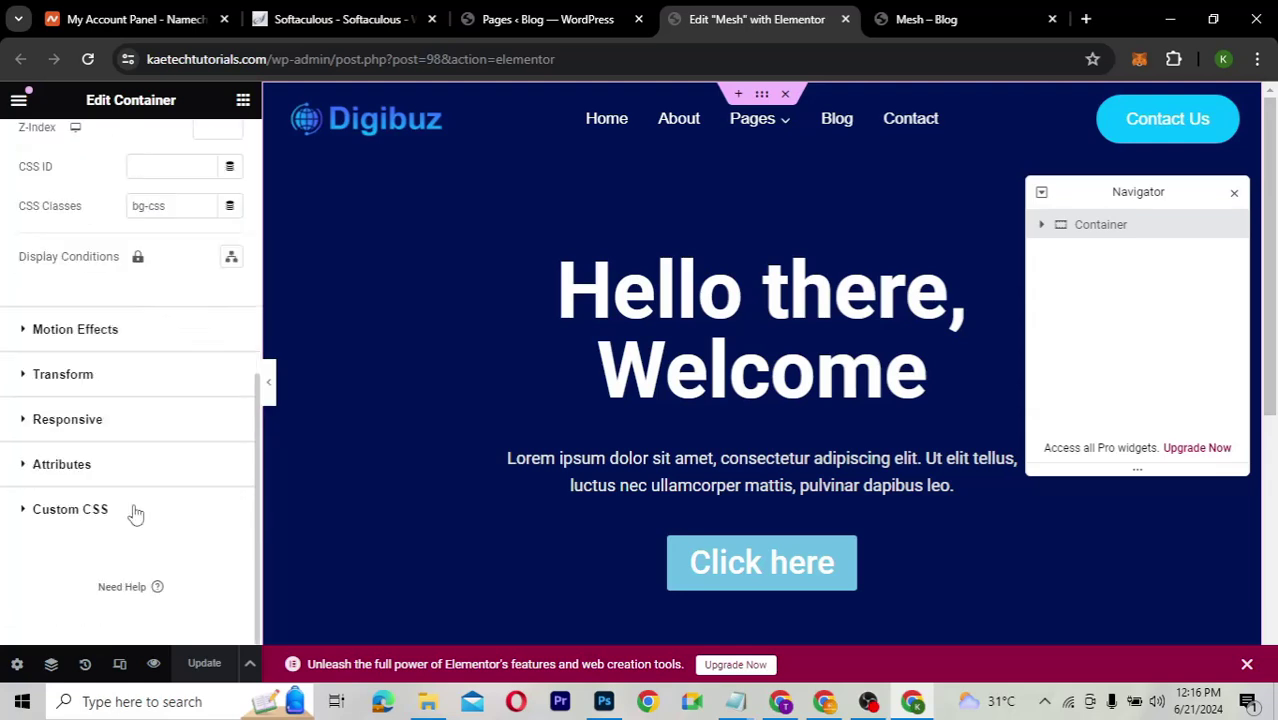
{"action": "left_click", "coordinate": [134, 511]}
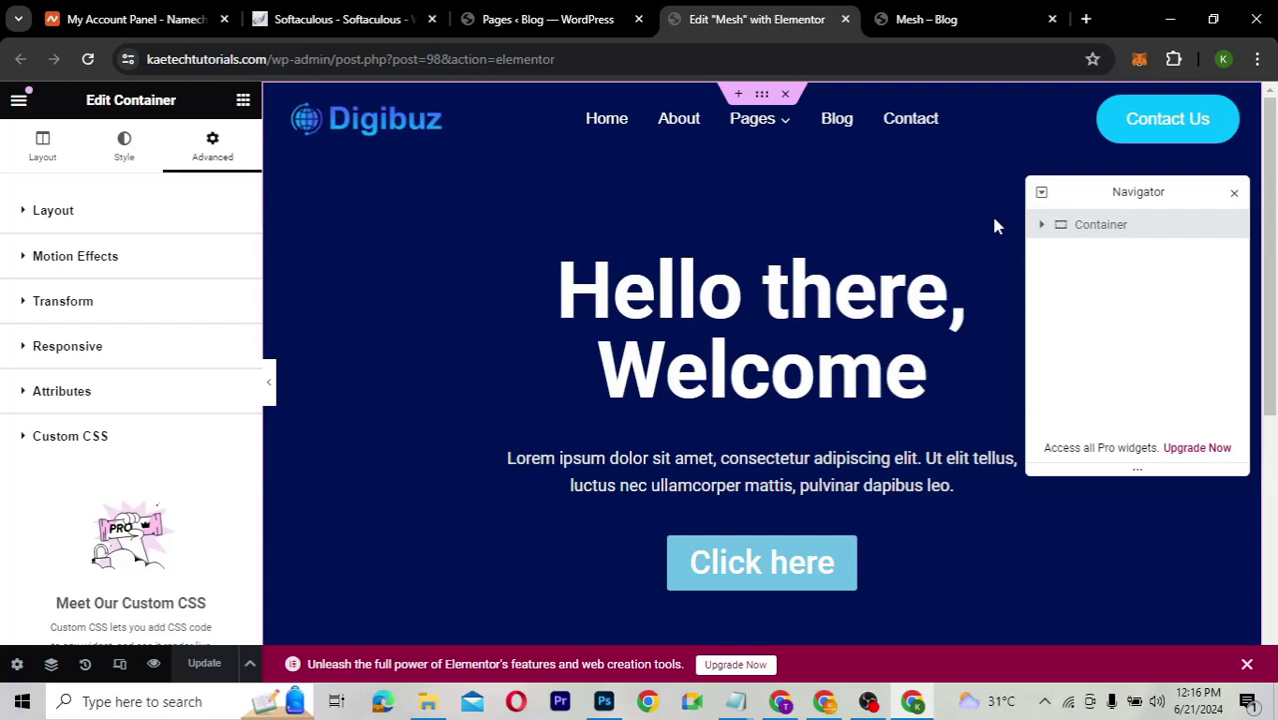
- Open the WordPress Customizer from the Mesh page's live view
{"action": "left_click", "coordinate": [940, 19]}
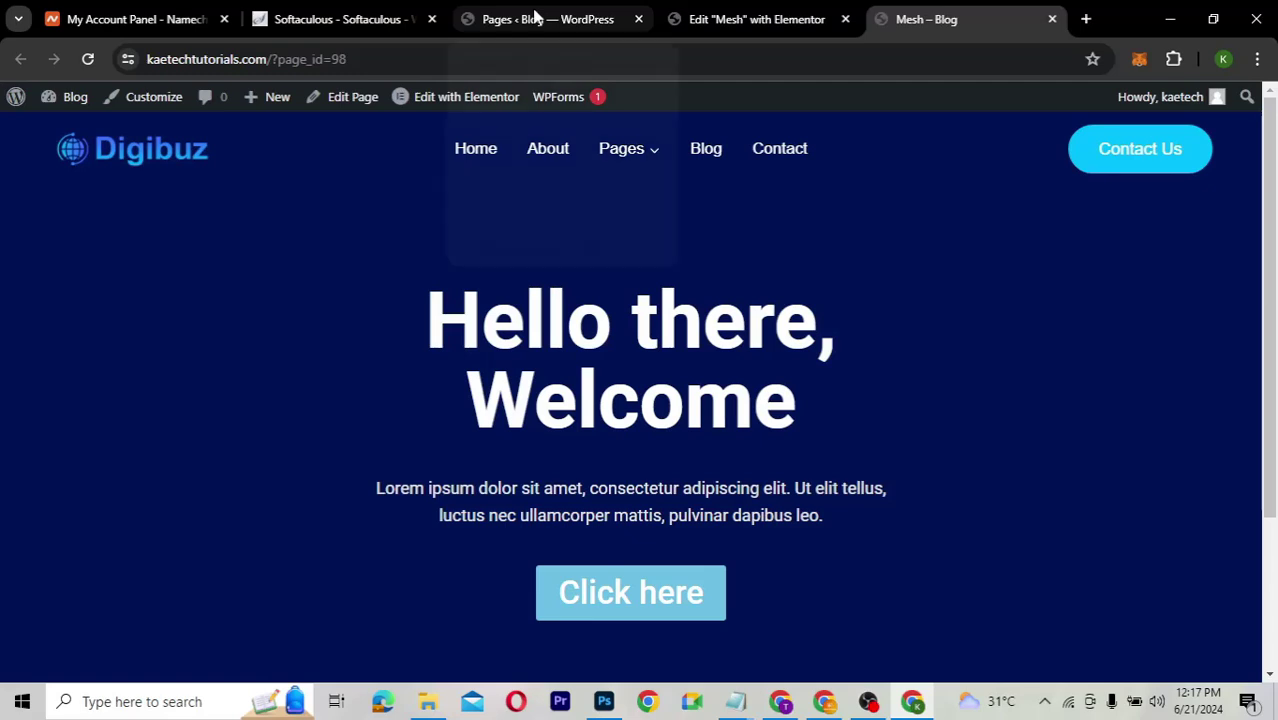
{"action": "left_click", "coordinate": [147, 103]}
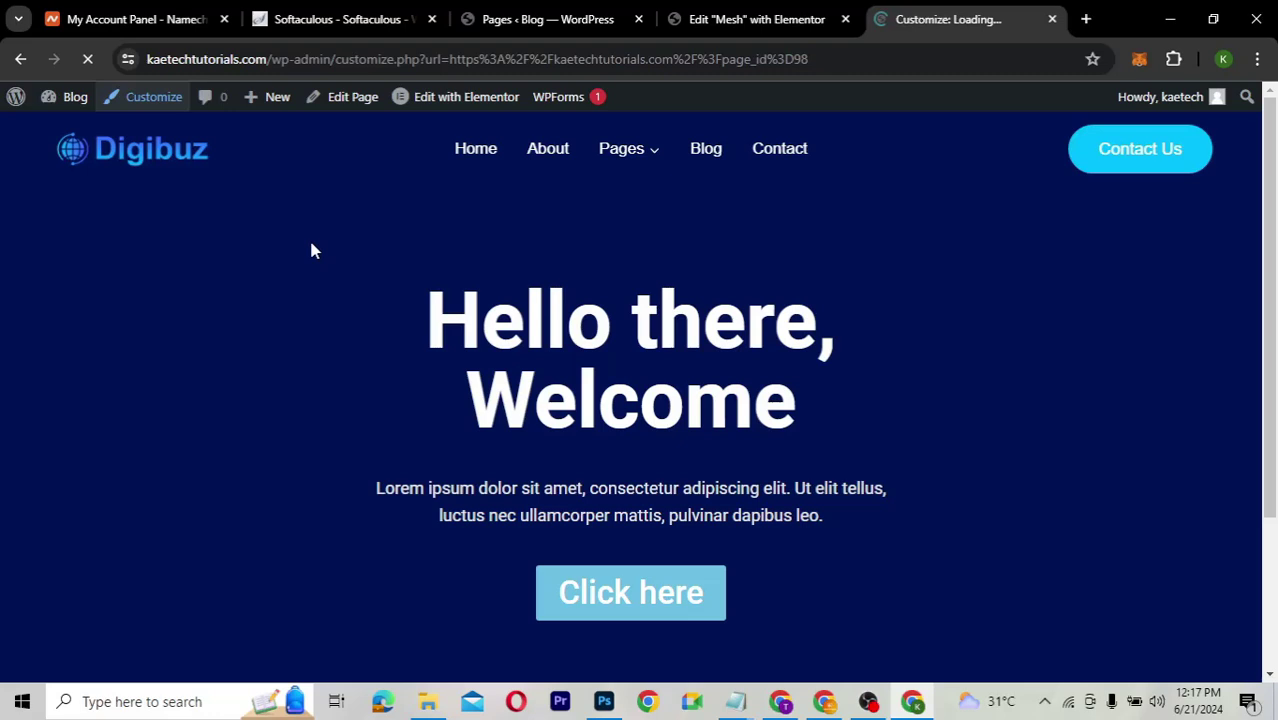
{"action": "left_click", "coordinate": [535, 19]}
{"action": "mouse_move", "coordinate": [28, 528]}
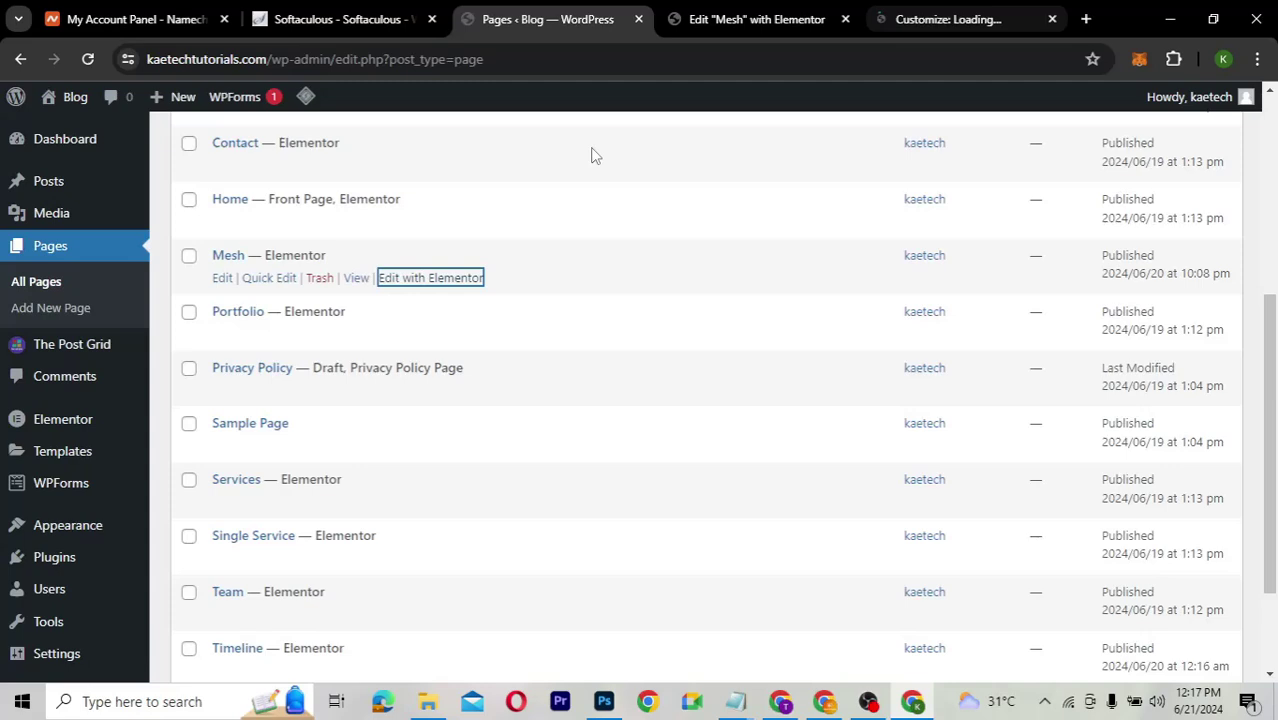
{"action": "key", "text": "ctrl+Tab"}
{"action": "key", "text": "ctrl+Tab"}
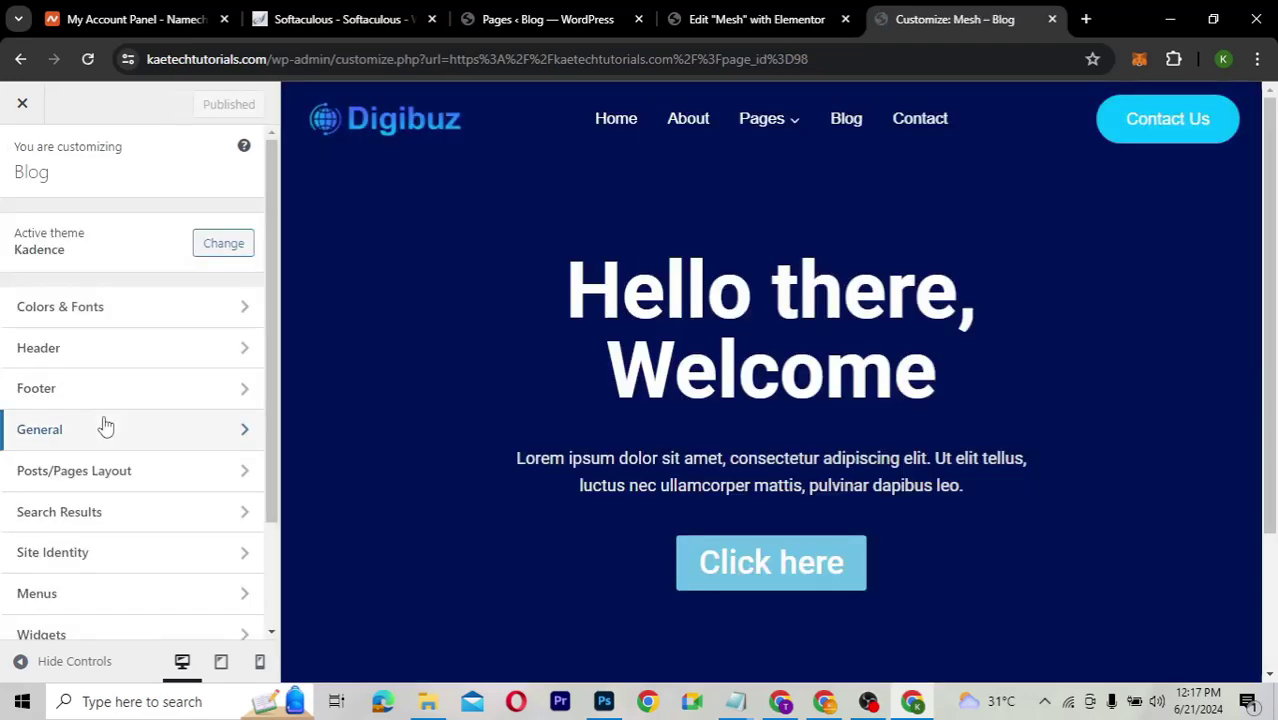
{"action": "scroll", "coordinate": [106, 427], "scroll_direction": "down", "scroll_amount": 2}
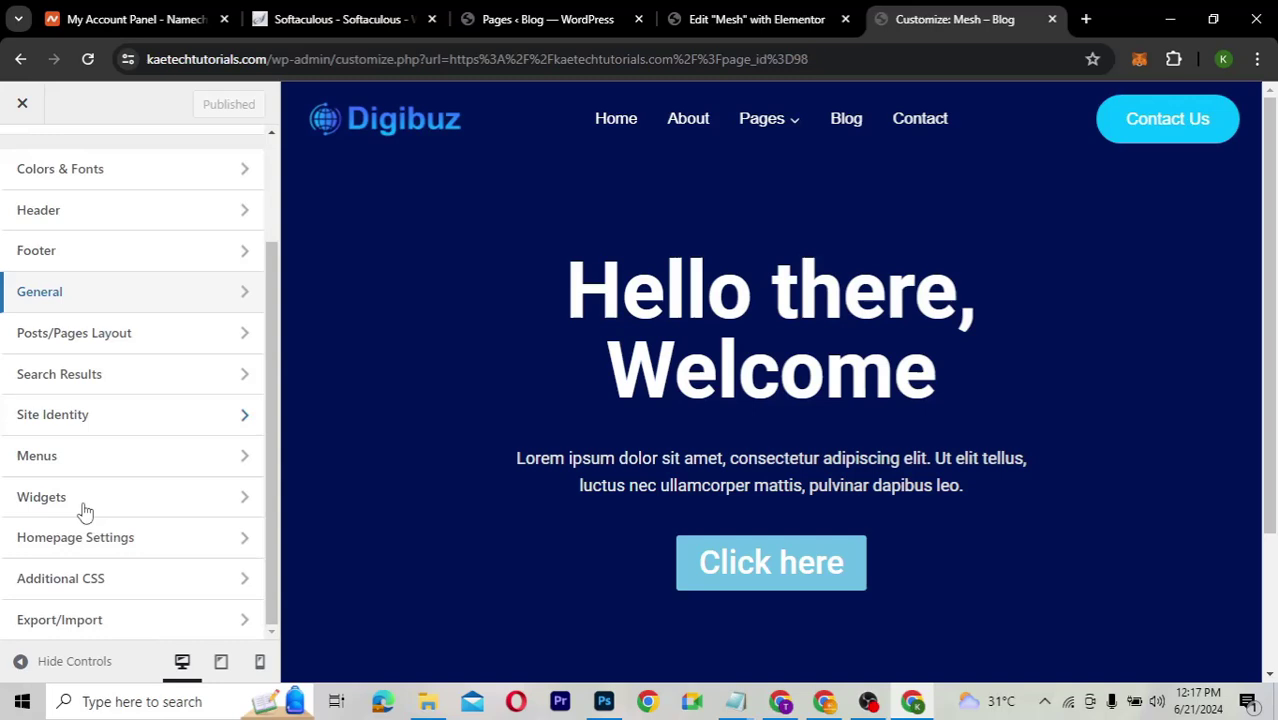
{"action": "left_click", "coordinate": [131, 589]}
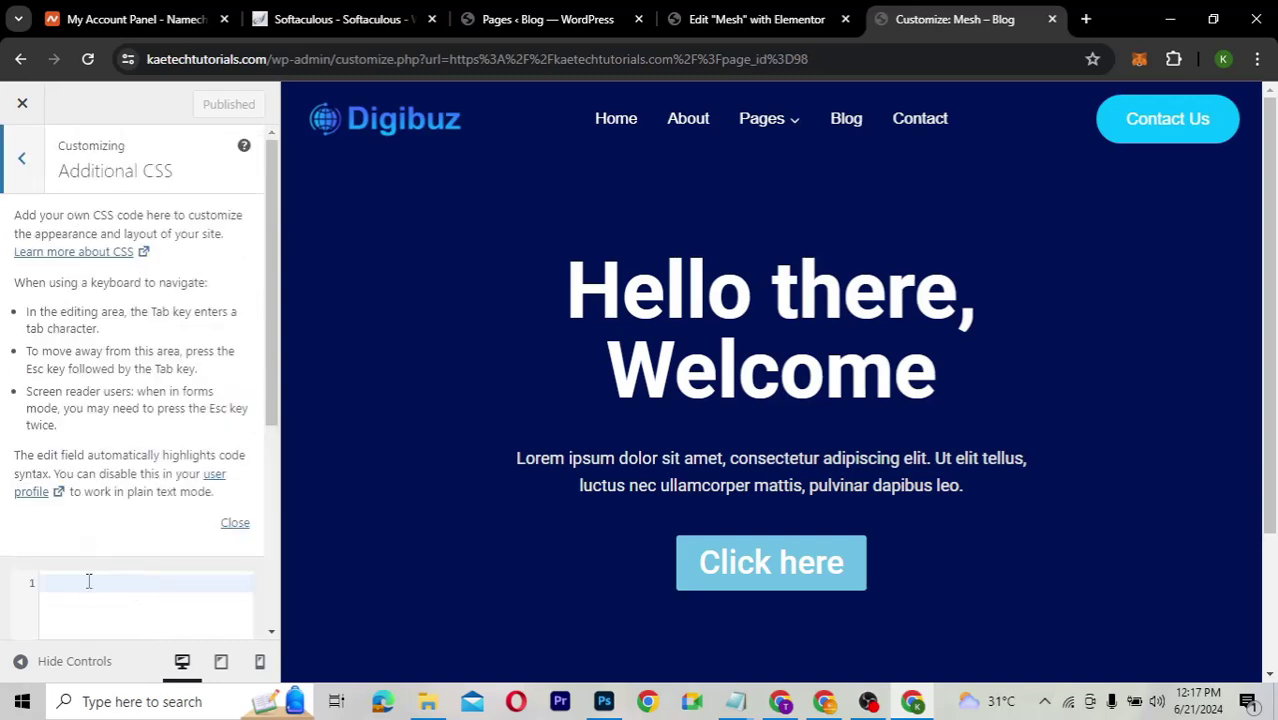
{"action": "scroll", "coordinate": [88, 581], "scroll_direction": "down", "scroll_amount": 3}
{"action": "scroll", "coordinate": [70, 221], "scroll_direction": "down", "scroll_amount": 1}
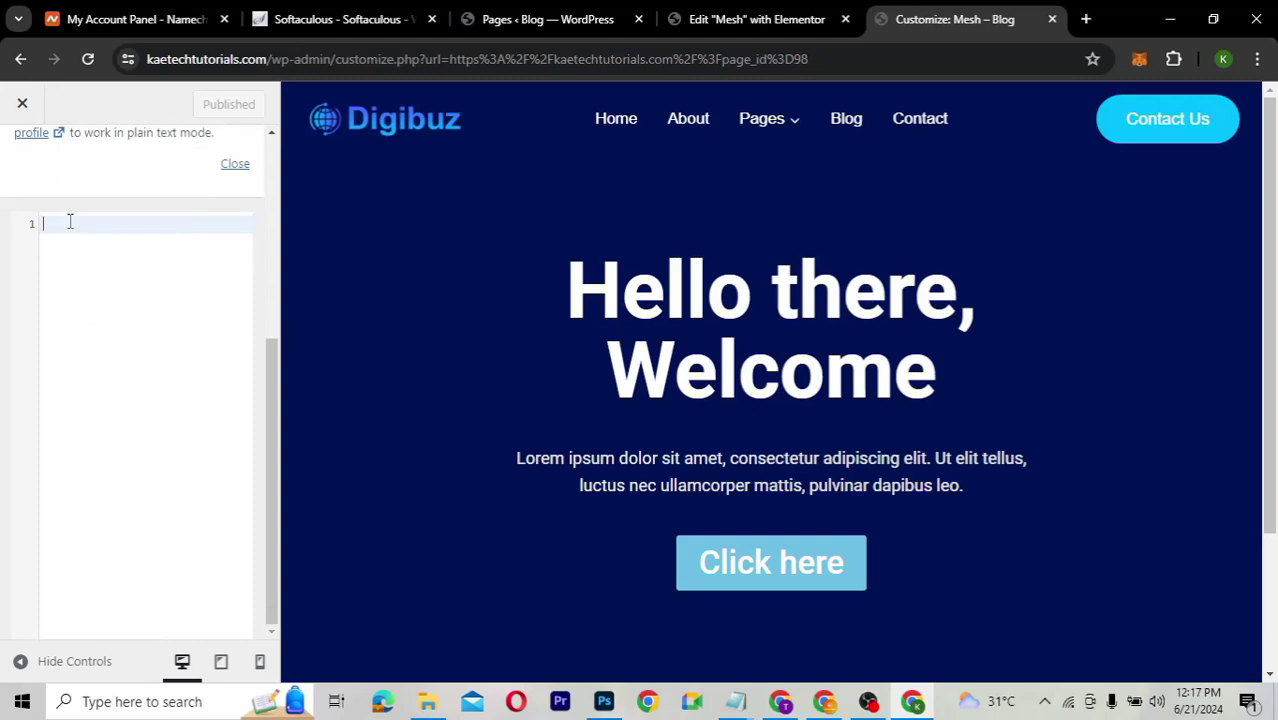
{"action": "key", "text": "ctrl+v"}
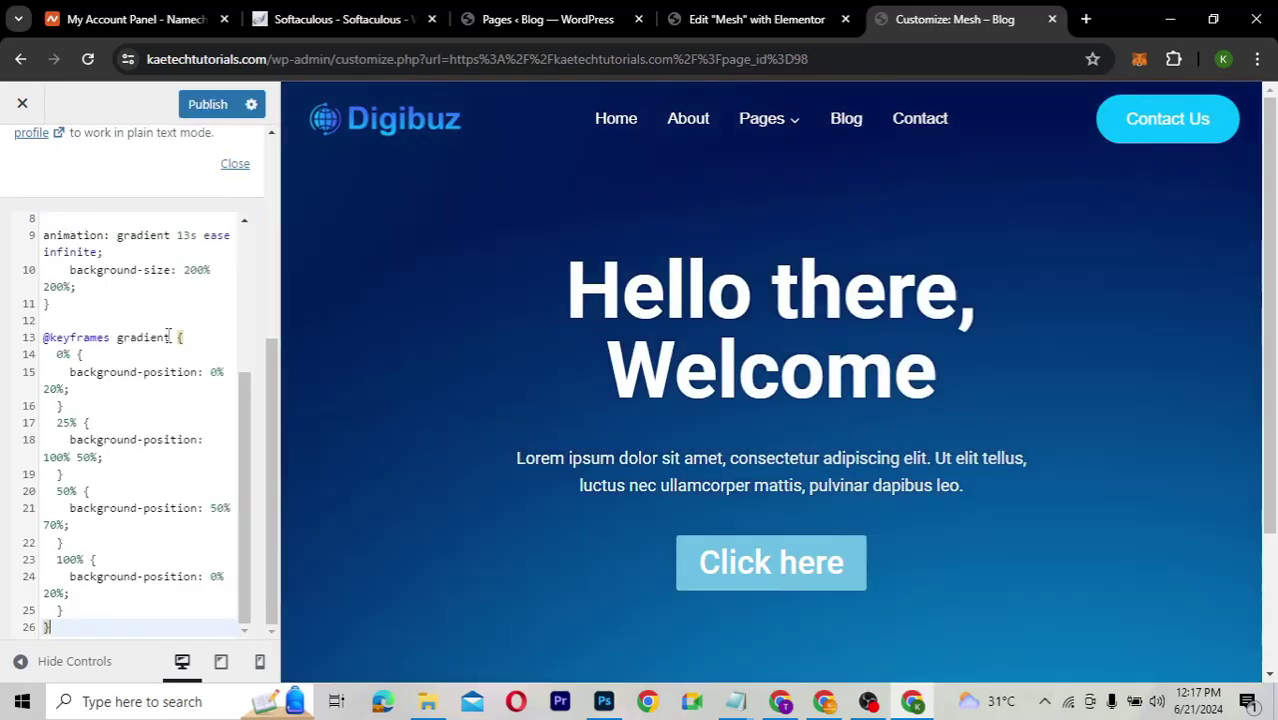
- Remove the ".elementor-98 .elementor-element.elementor-element-cadbbea" prefix from the first rule, leaving .bg-css as its selector, and publish the CSS
{"action": "scroll", "coordinate": [237, 352], "scroll_direction": "up", "scroll_amount": 3}
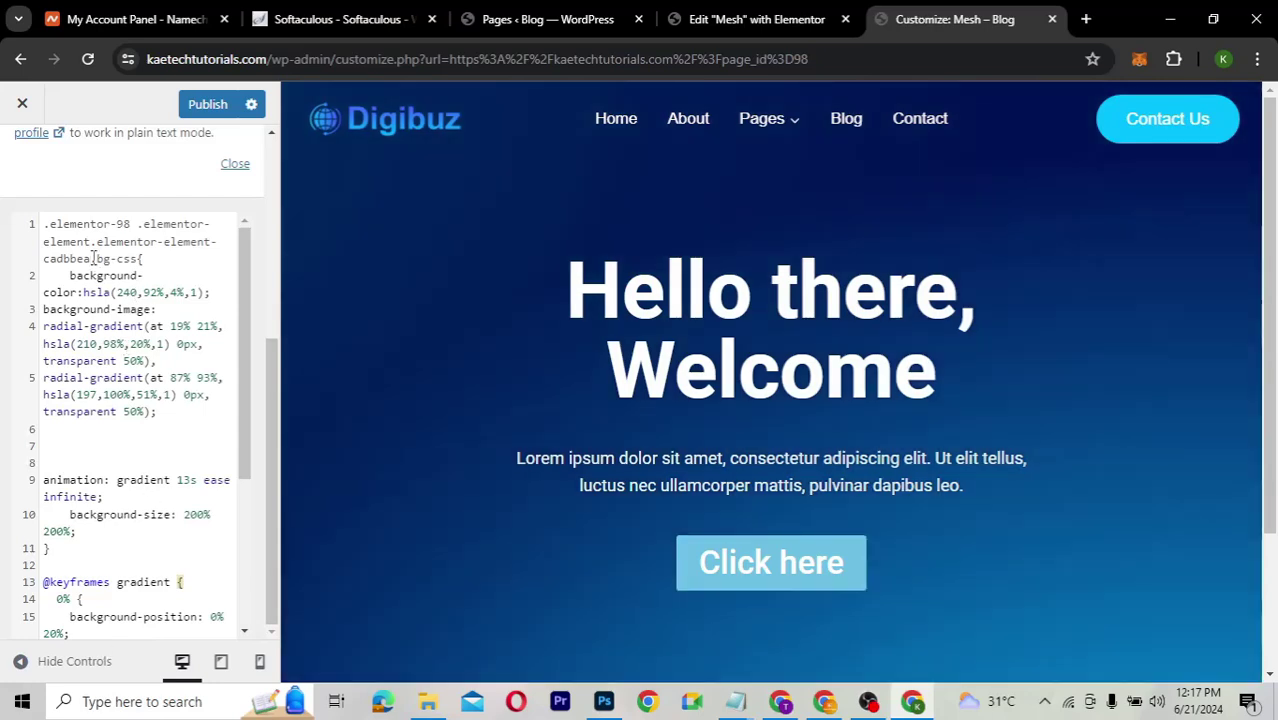
{"action": "left_click_drag", "start_coordinate": [93, 258], "coordinate": [44, 224]}
{"action": "key", "text": "ctrl+c"}
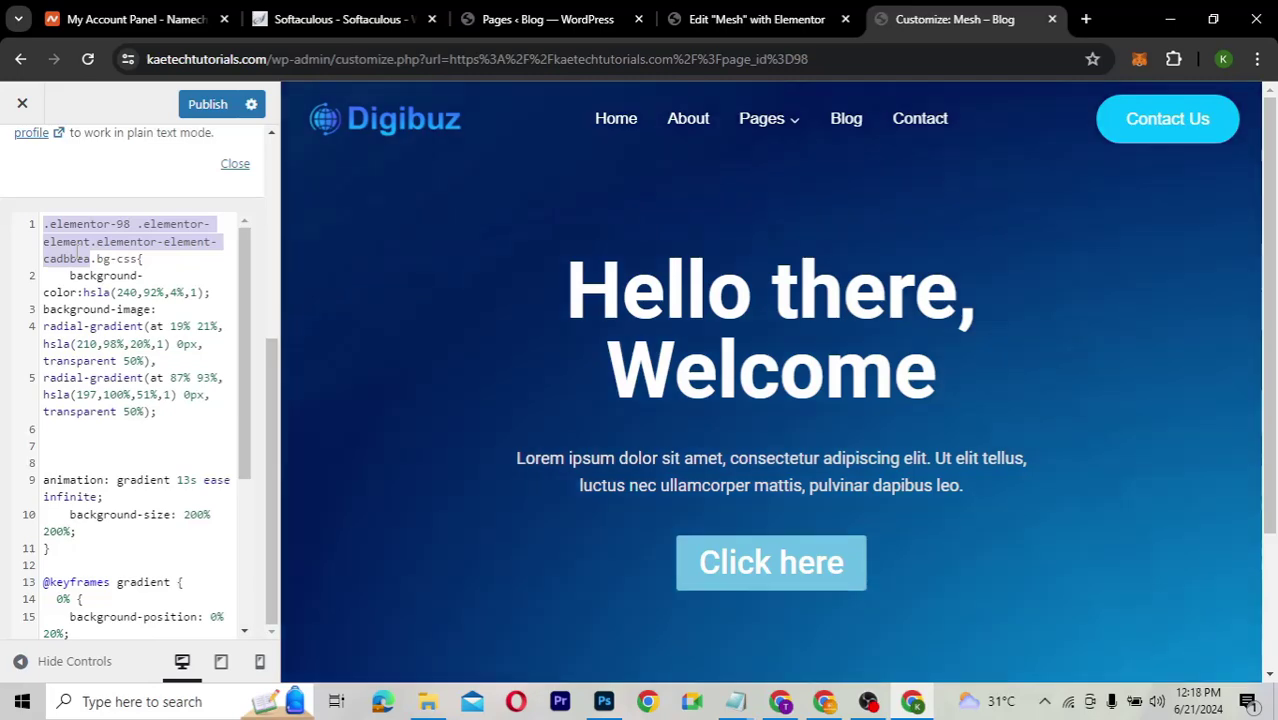
{"action": "key", "text": "BackSpace"}
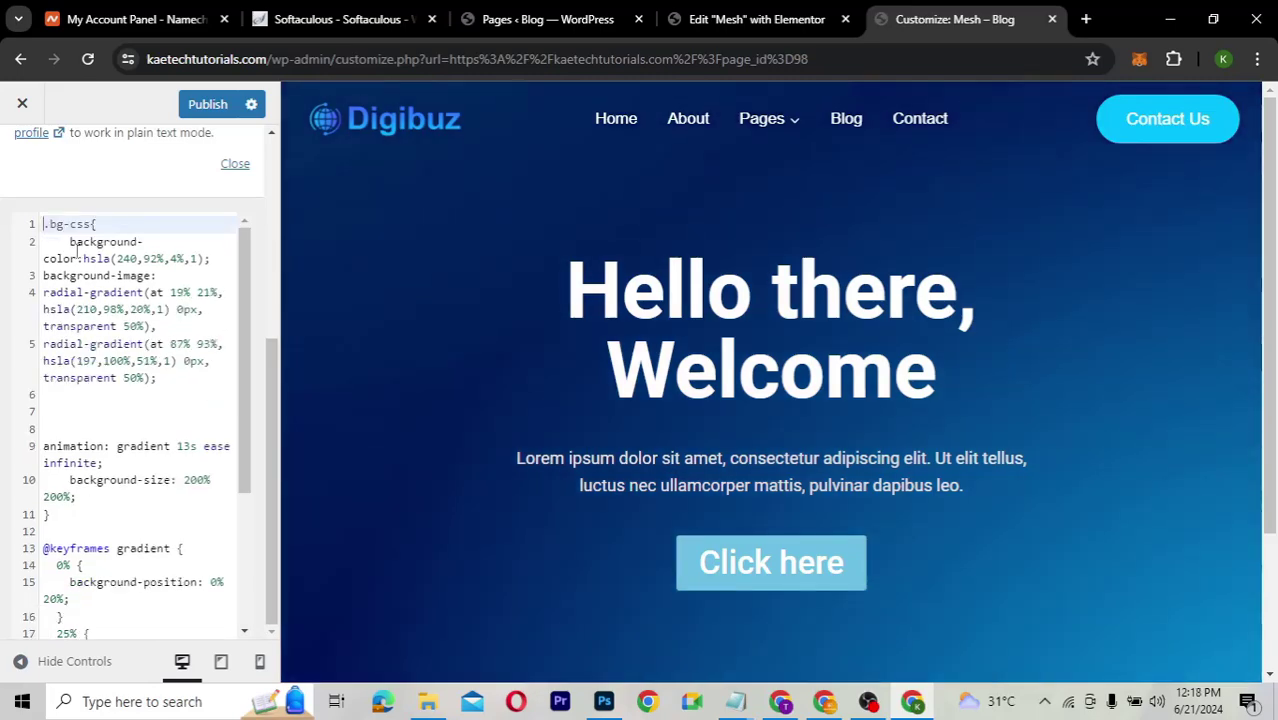
{"action": "left_click", "coordinate": [212, 105]}
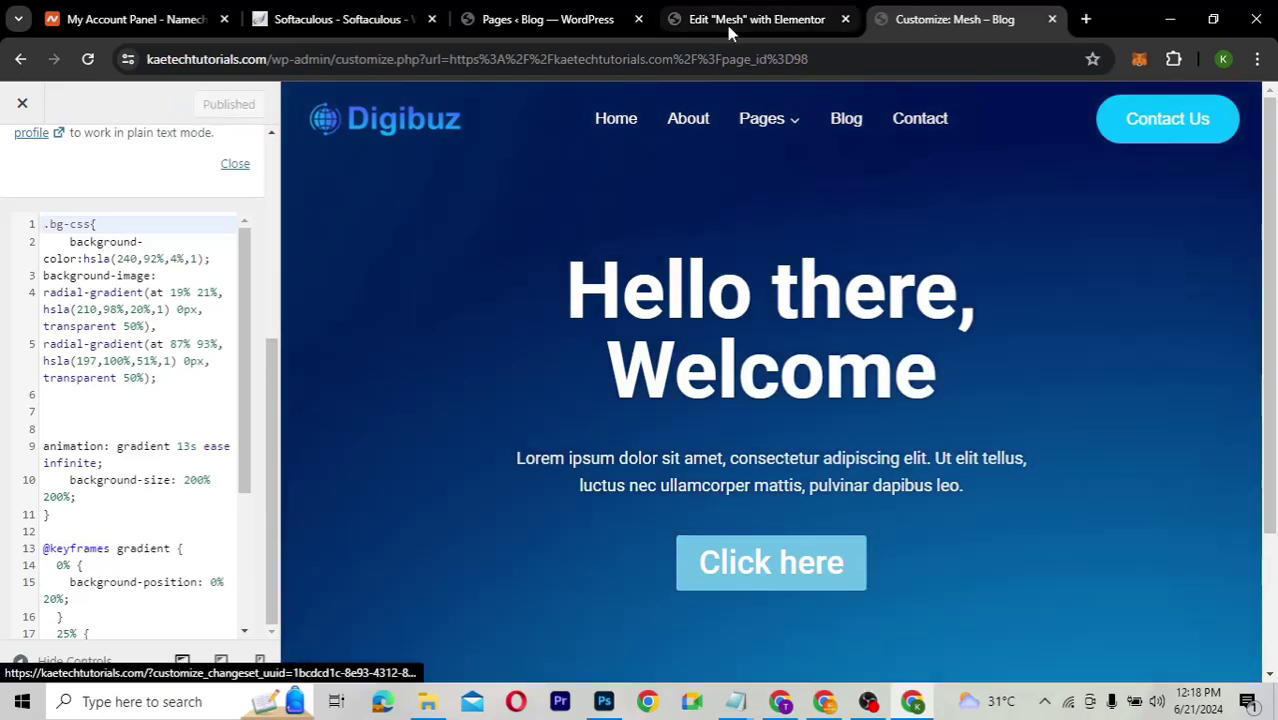
- Open the Mesh page's live view in a new tab from its Elementor editor, examine the hero background, and return to the Customizer
{"action": "left_click", "coordinate": [727, 25]}
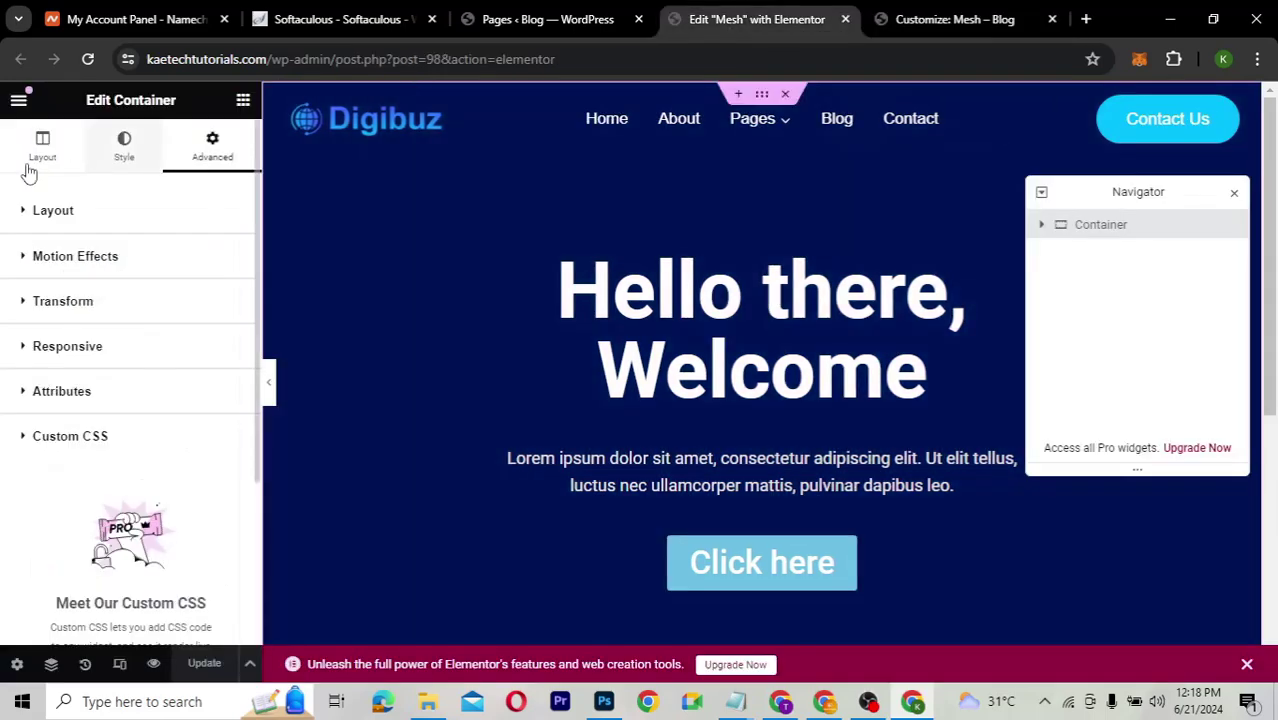
{"action": "left_click", "coordinate": [19, 100]}
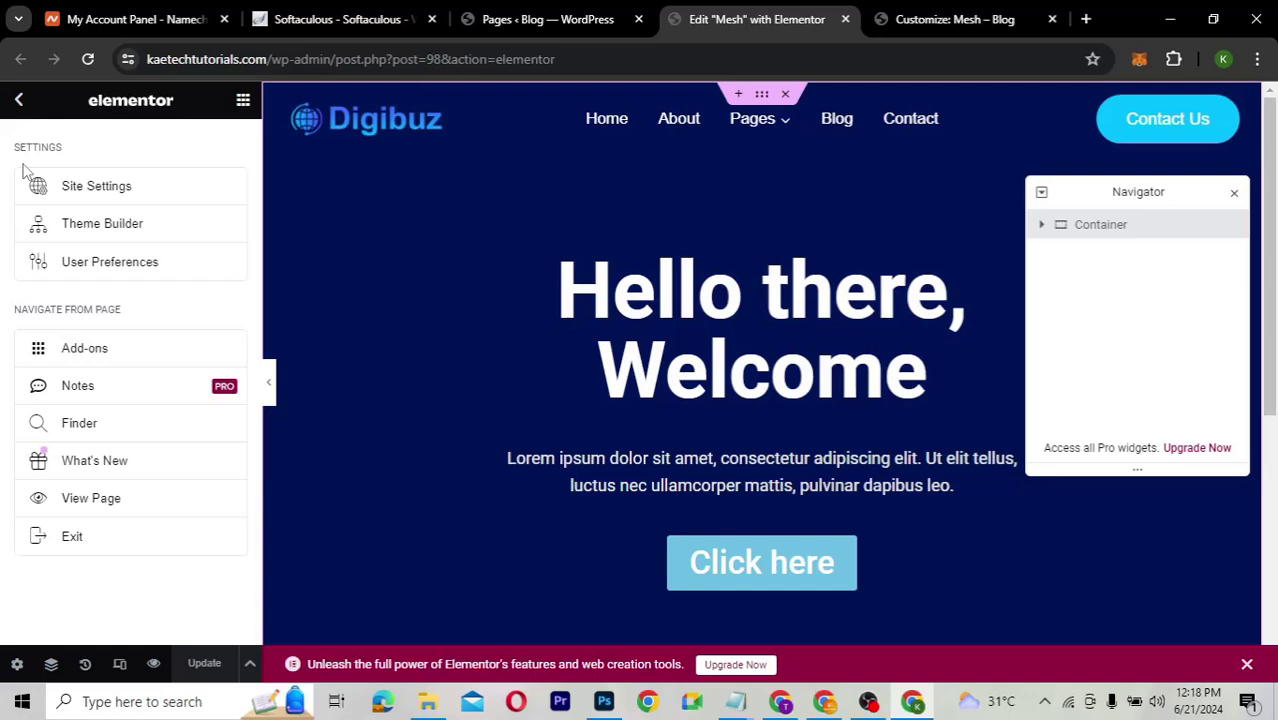
{"action": "right_click", "coordinate": [93, 500]}
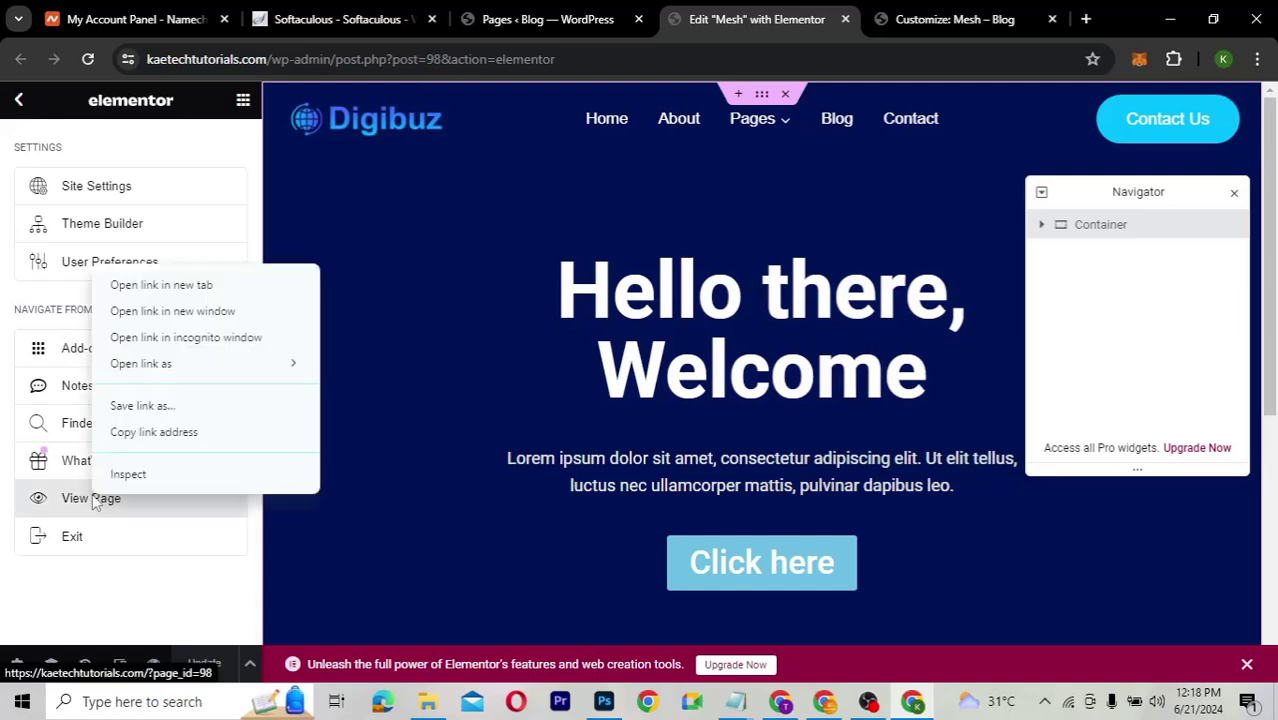
{"action": "left_click", "coordinate": [189, 290]}
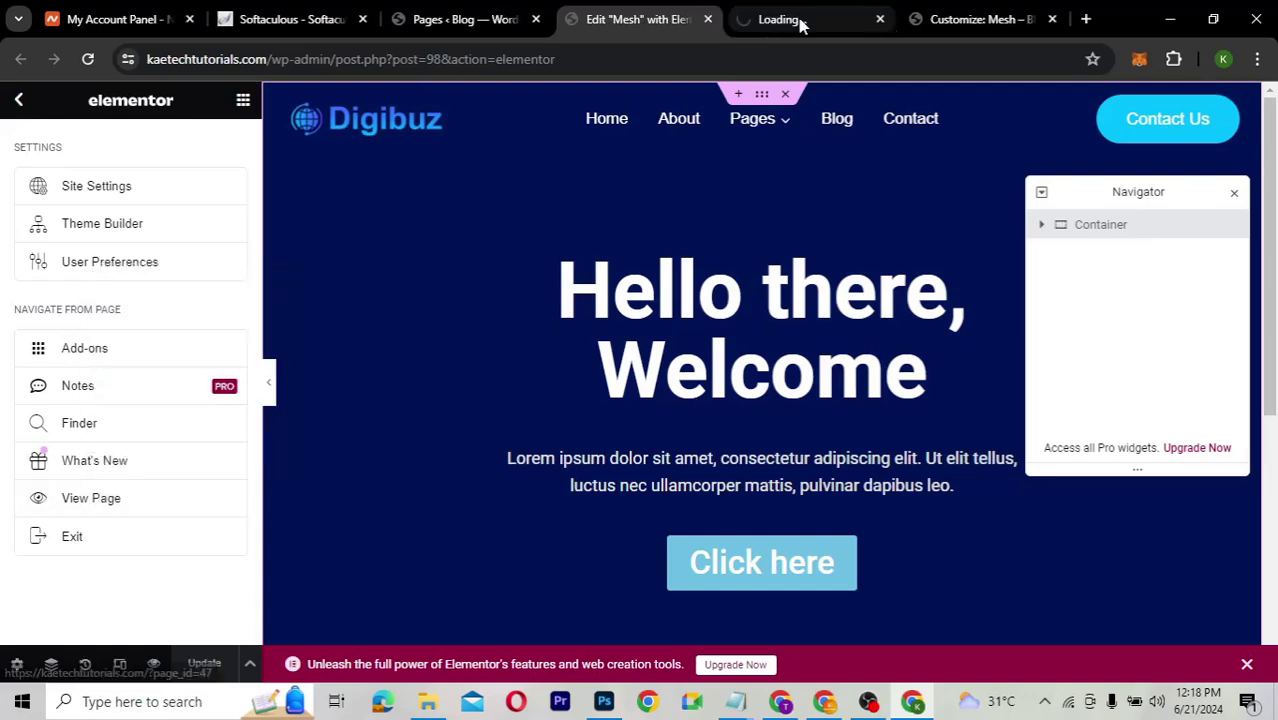
{"action": "left_click", "coordinate": [800, 22]}
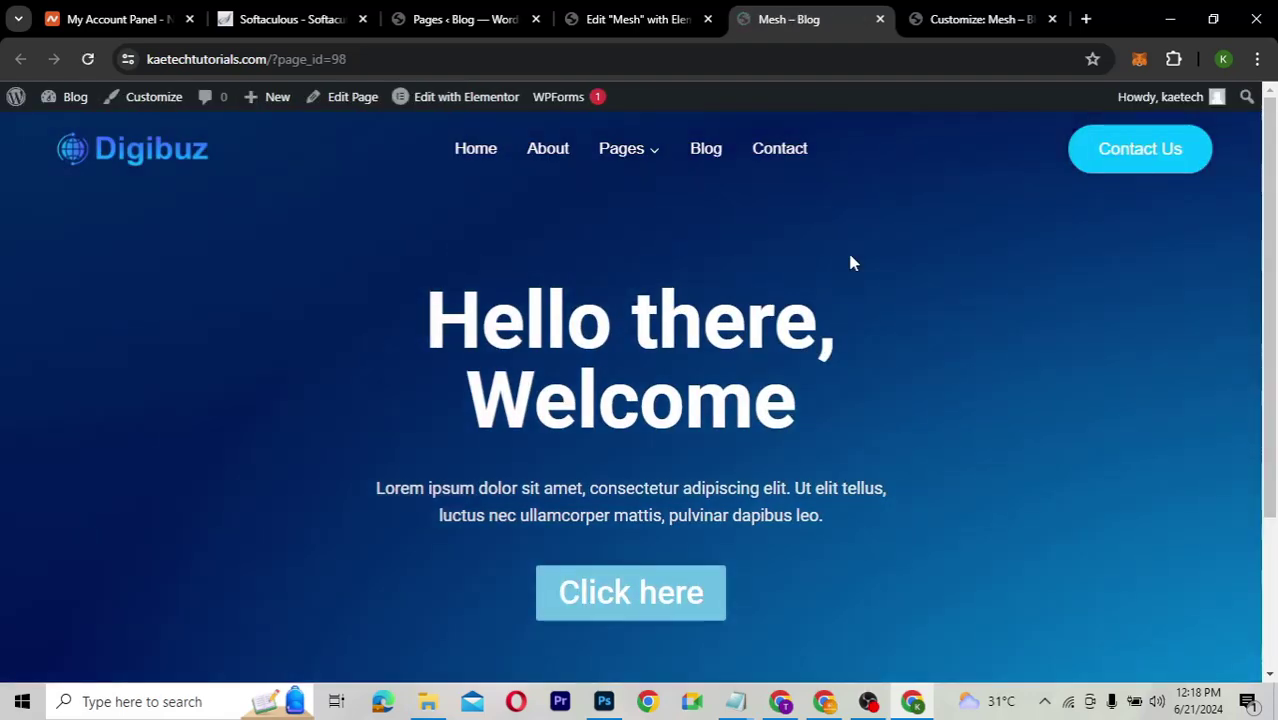
{"action": "left_click", "coordinate": [973, 21]}
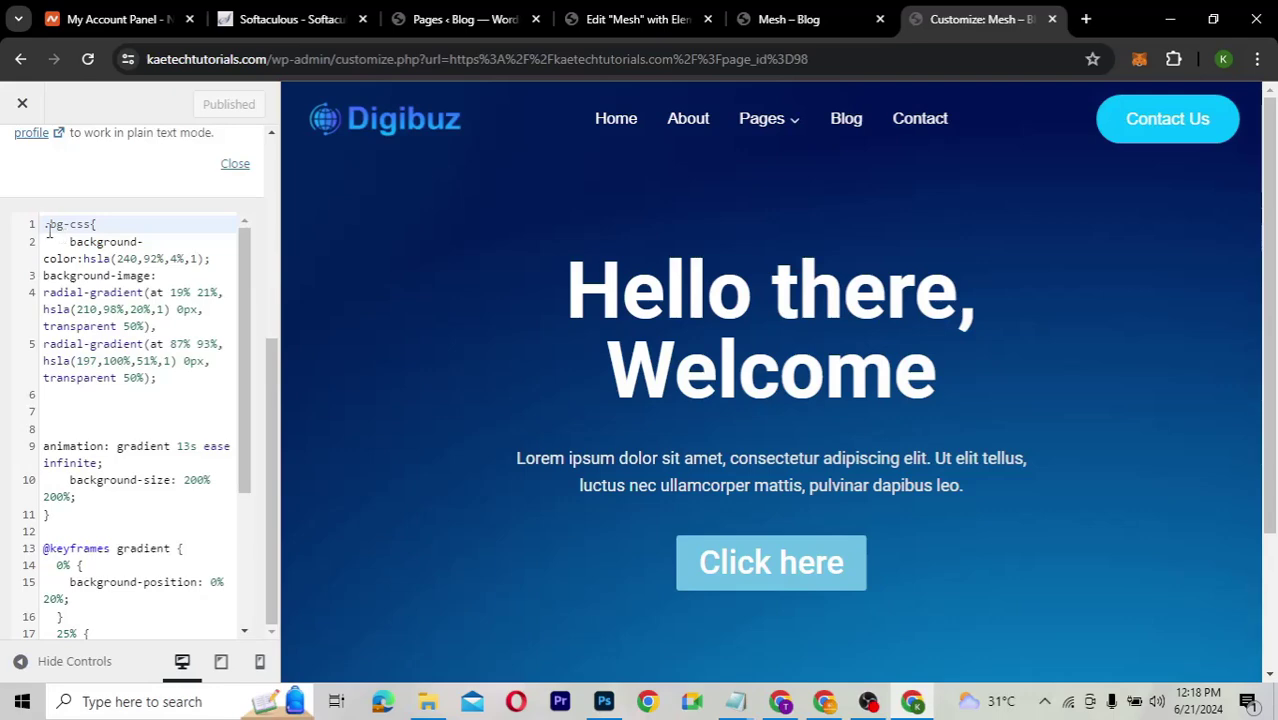
- Put the ".elementor-98 .elementor-element.elementor-element-cadbbea" prefix back before .bg-css in the Additional CSS, publish it, and reload the Mesh page's live view
{"action": "left_click", "coordinate": [45, 226]}
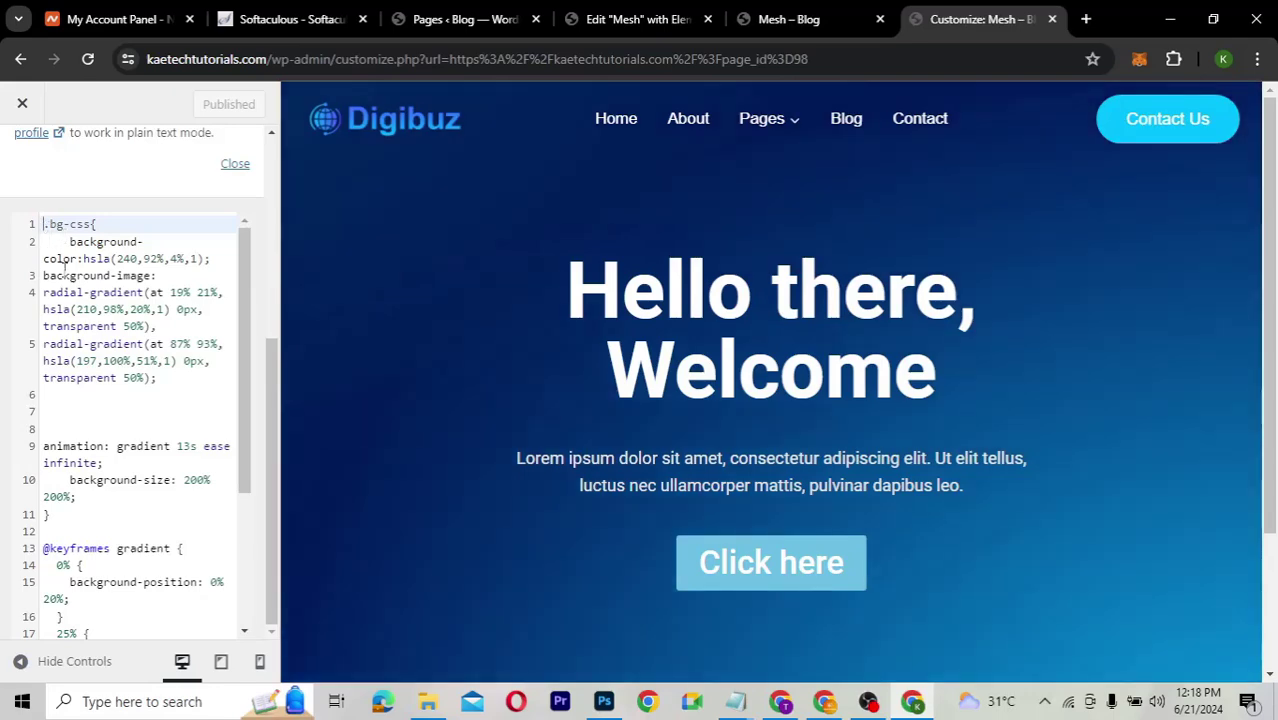
{"action": "key", "text": "ctrl+v"}
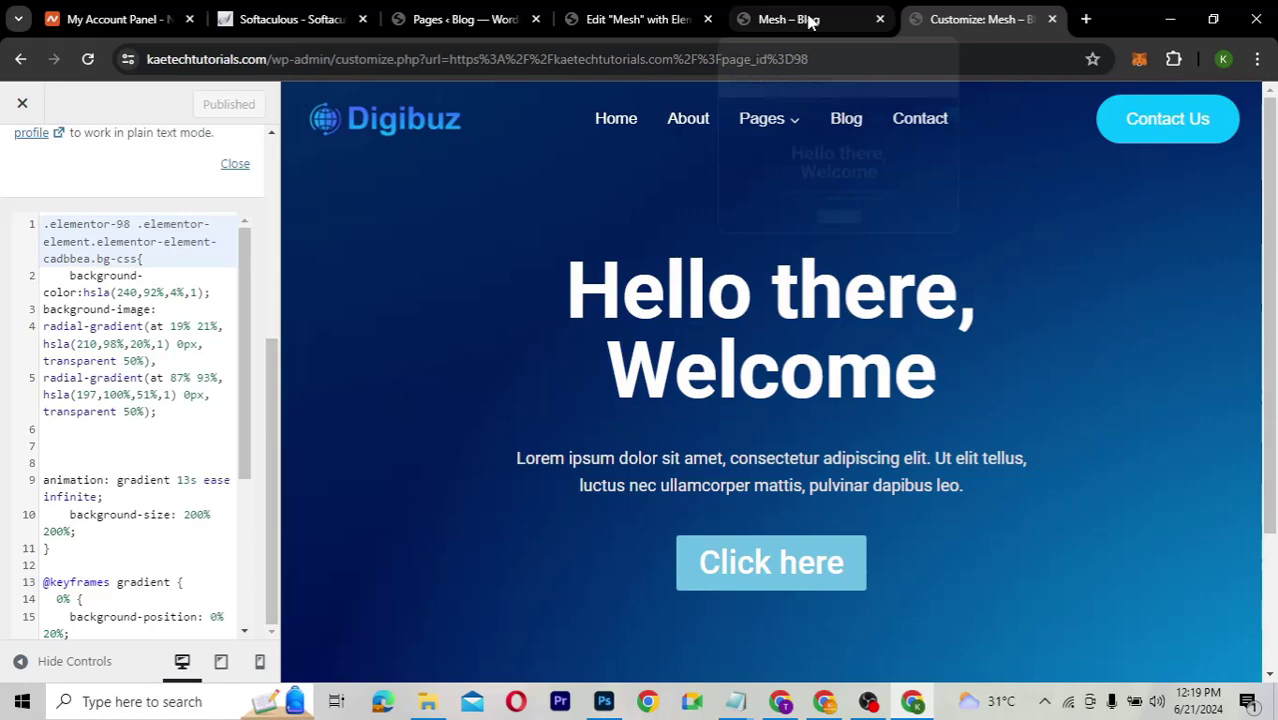
{"action": "left_click", "coordinate": [806, 19]}
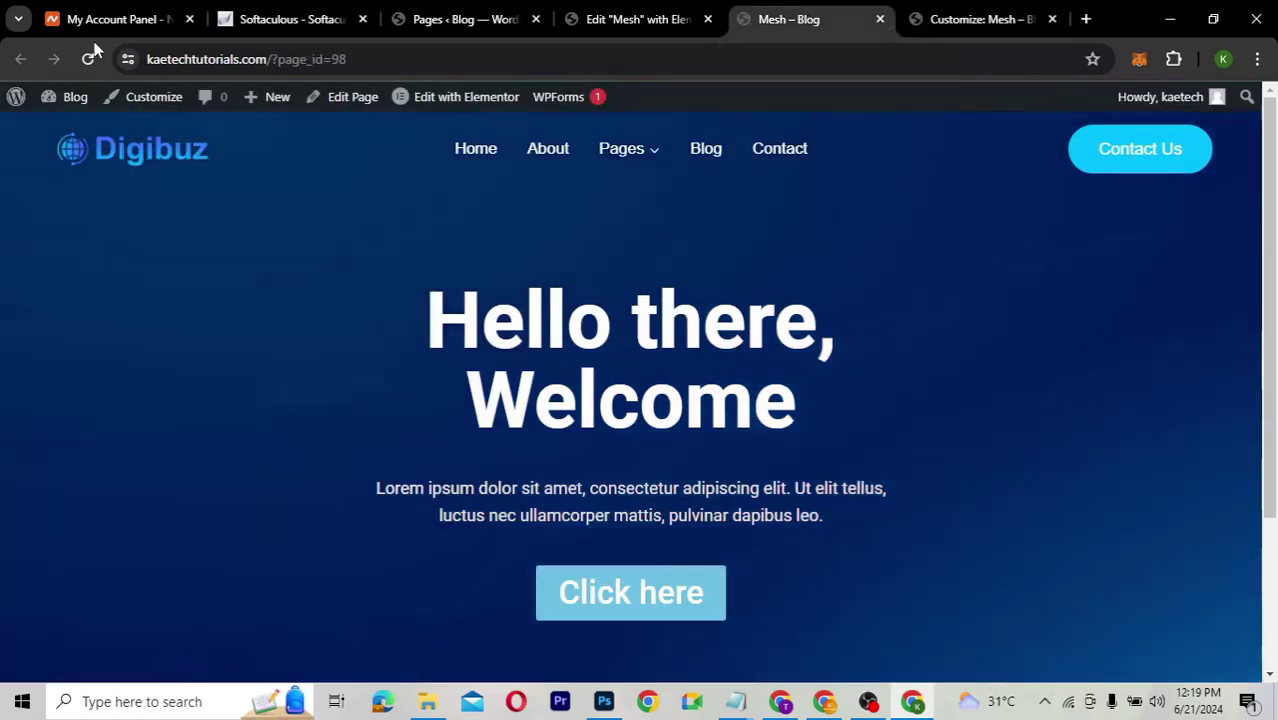
{"action": "left_click", "coordinate": [88, 59]}
{"action": "key", "text": "F5"}
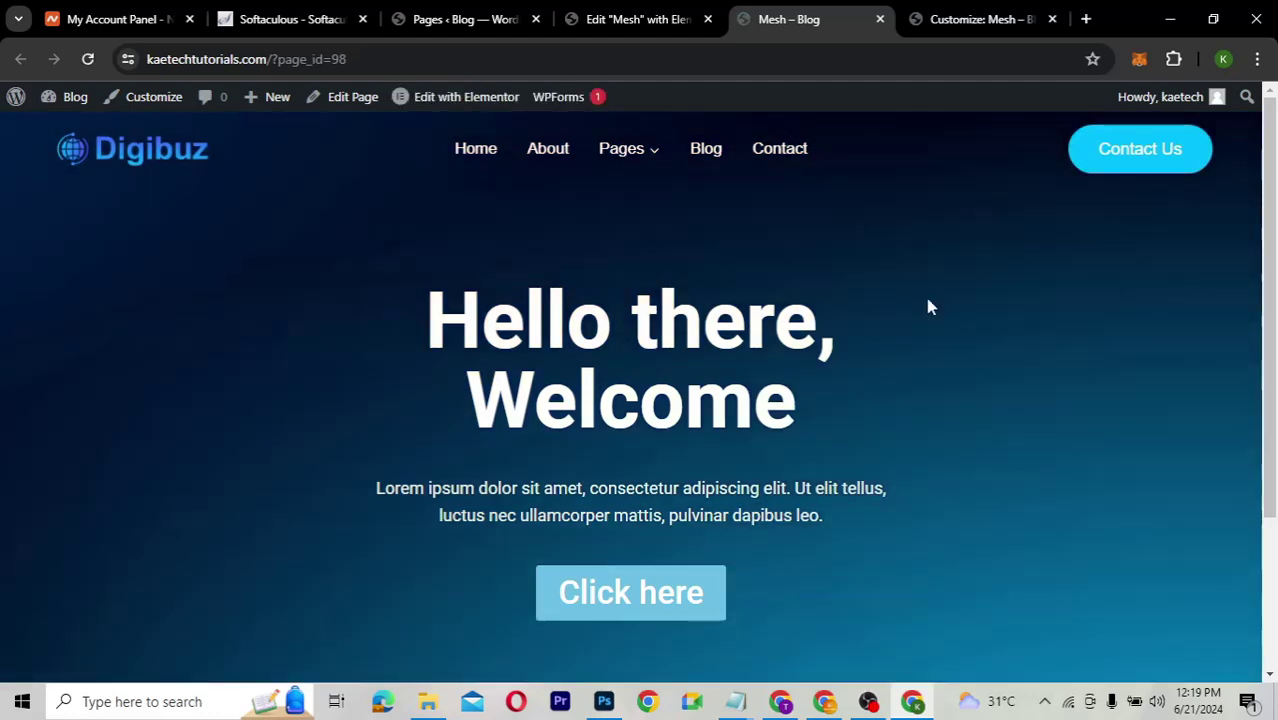
- Highlight the Elementor selector prefix before .bg-css in the Customizer's Additional CSS, and return to the live Mesh page
{"action": "left_click", "coordinate": [958, 20]}
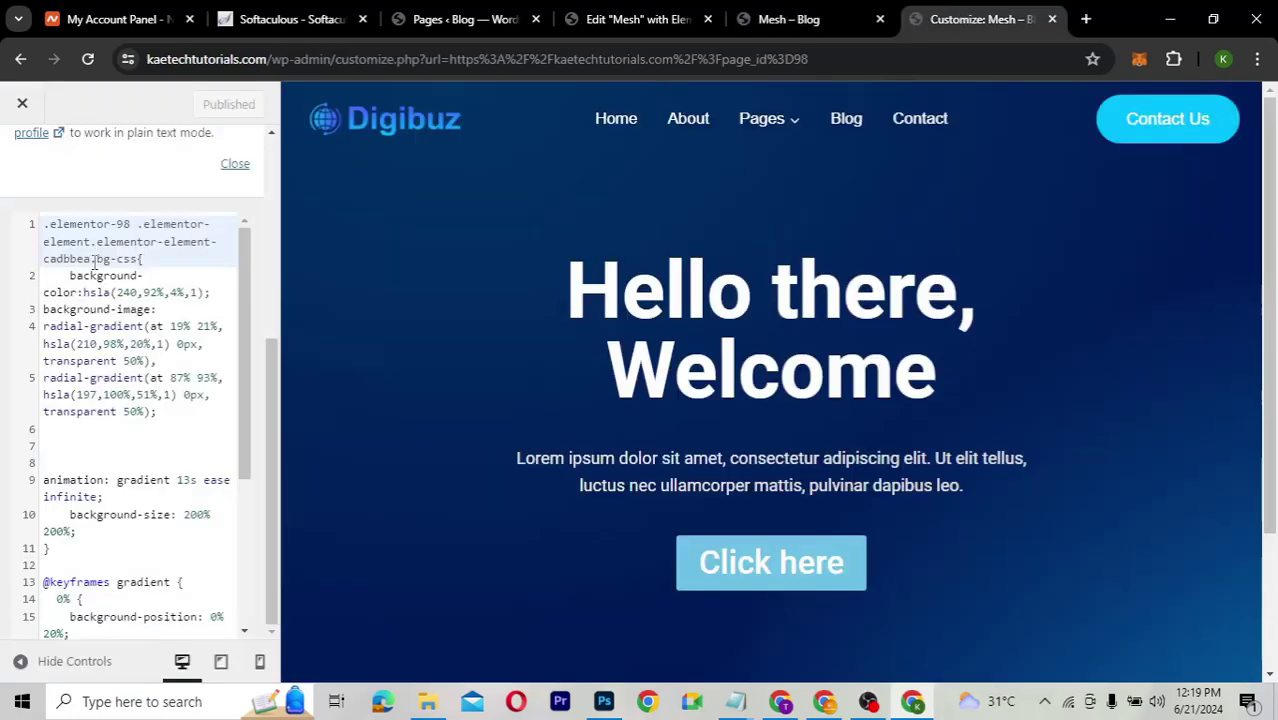
{"action": "left_click", "coordinate": [44, 226], "text": "shift"}
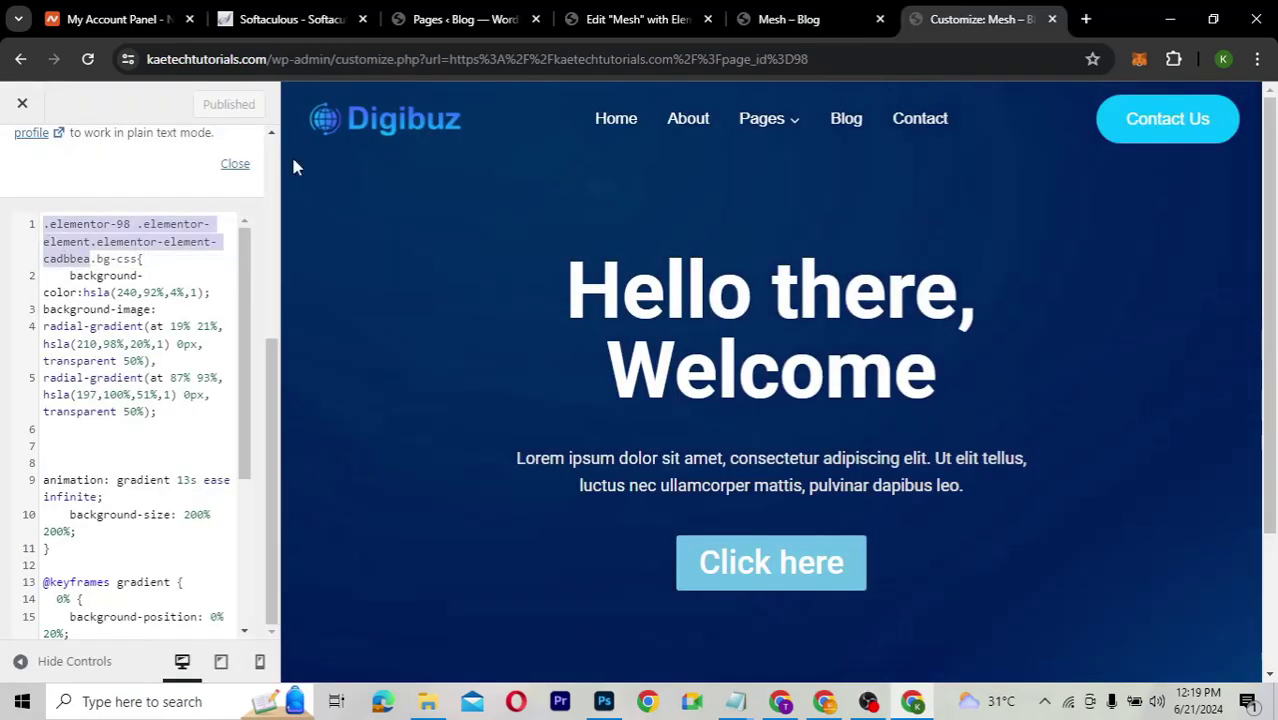
{"action": "left_click", "coordinate": [803, 20]}
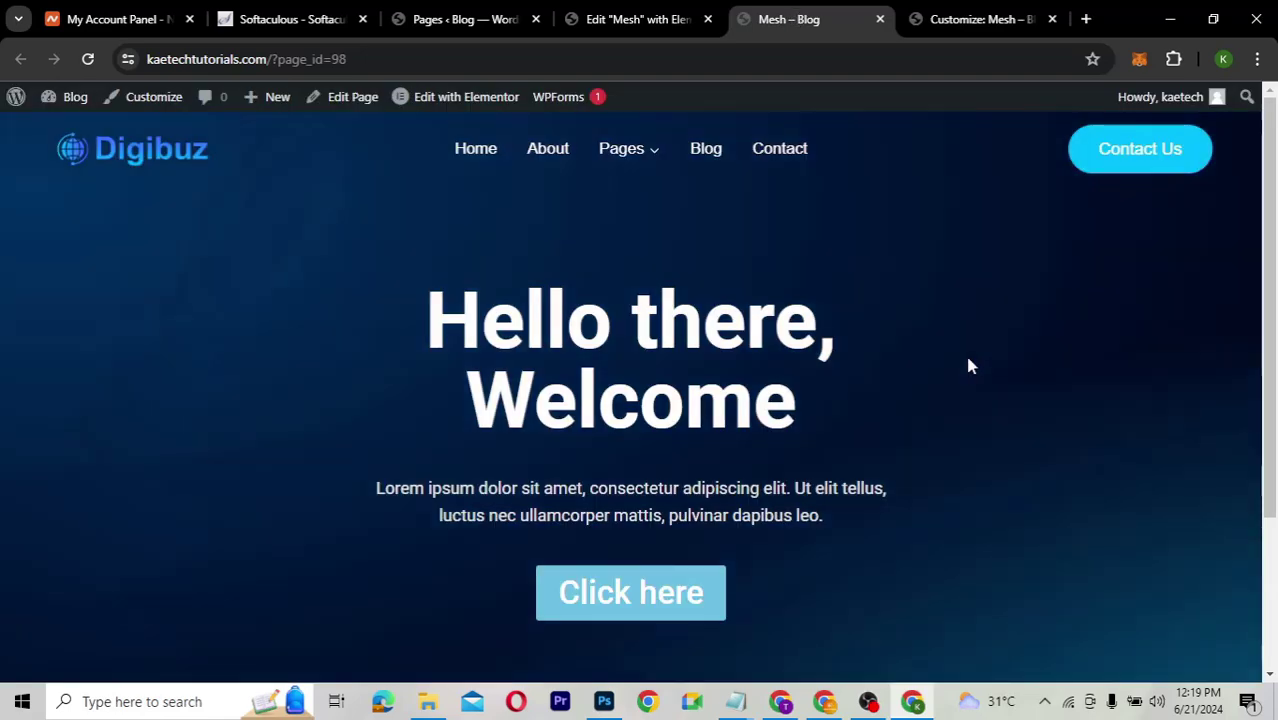
- Open the browser's developer tools on the live Mesh page and inspect the hero container's background element
{"action": "right_click", "coordinate": [966, 357]}
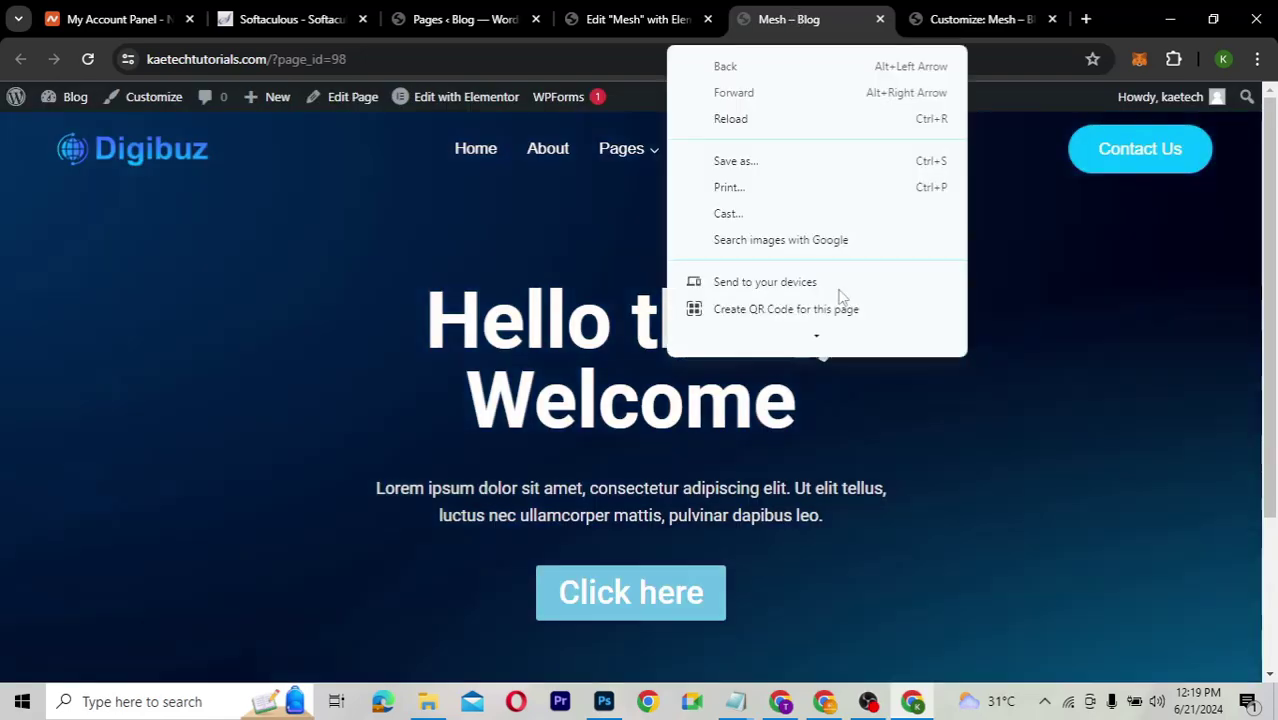
{"action": "scroll", "coordinate": [821, 322], "scroll_direction": "down", "scroll_amount": 2}
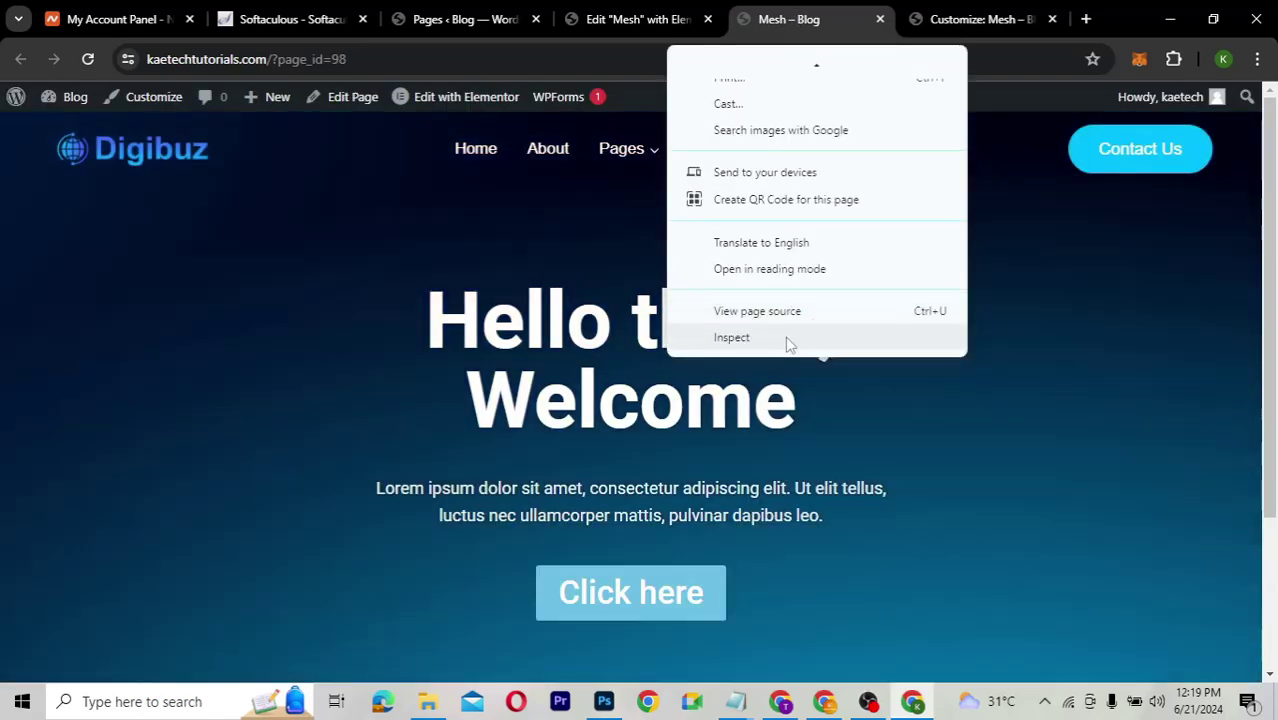
{"action": "key", "text": "Escape"}
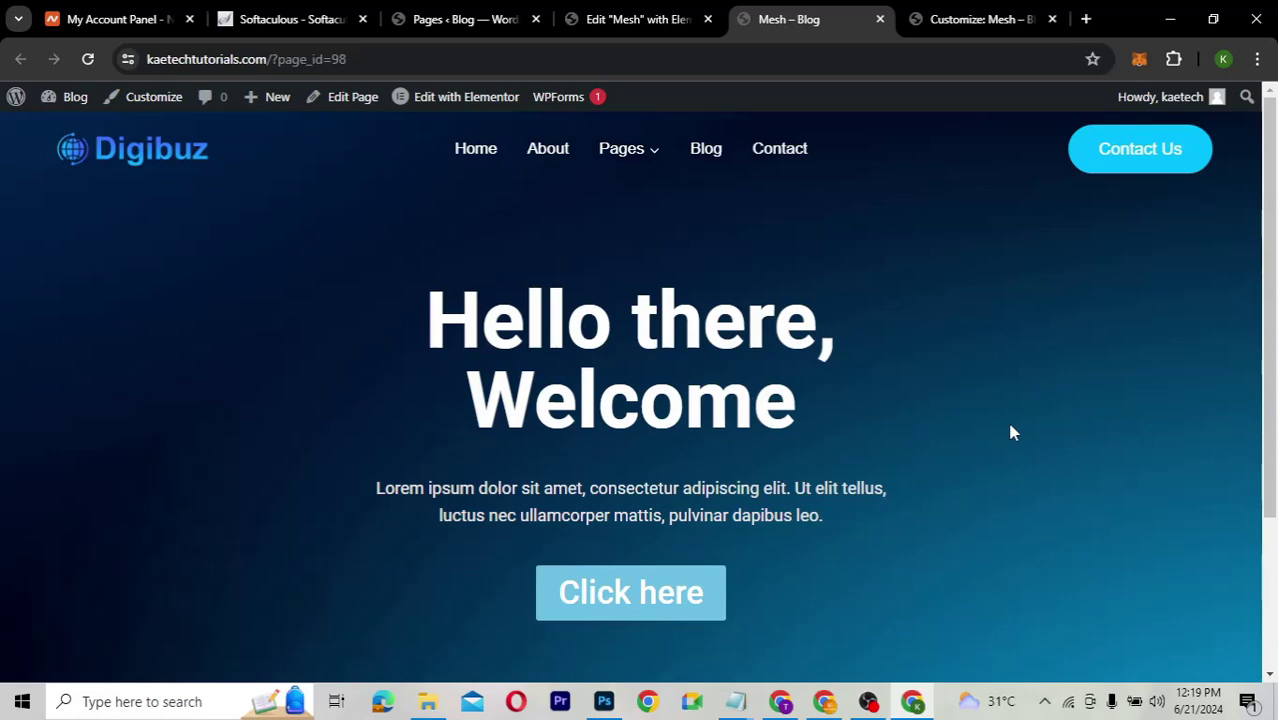
{"action": "key", "text": "F12"}
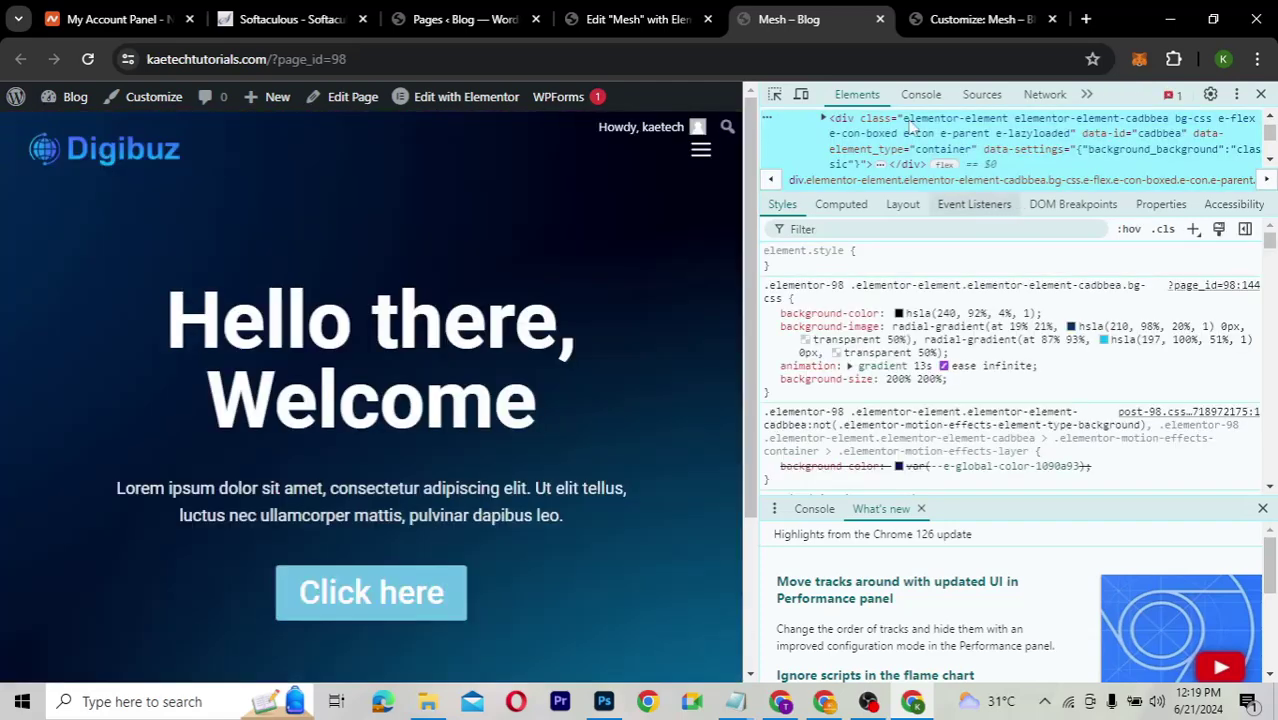
{"action": "left_click", "coordinate": [776, 95]}
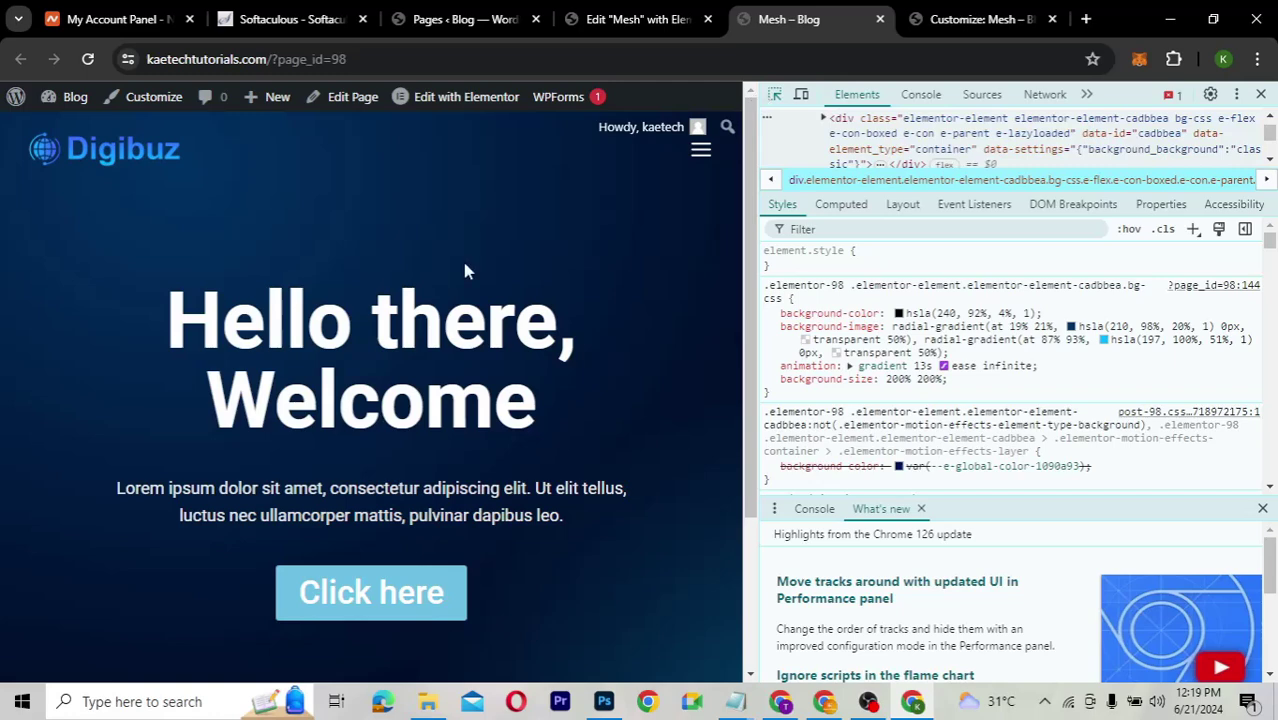
{"action": "key", "text": "ctrl+shift+c"}
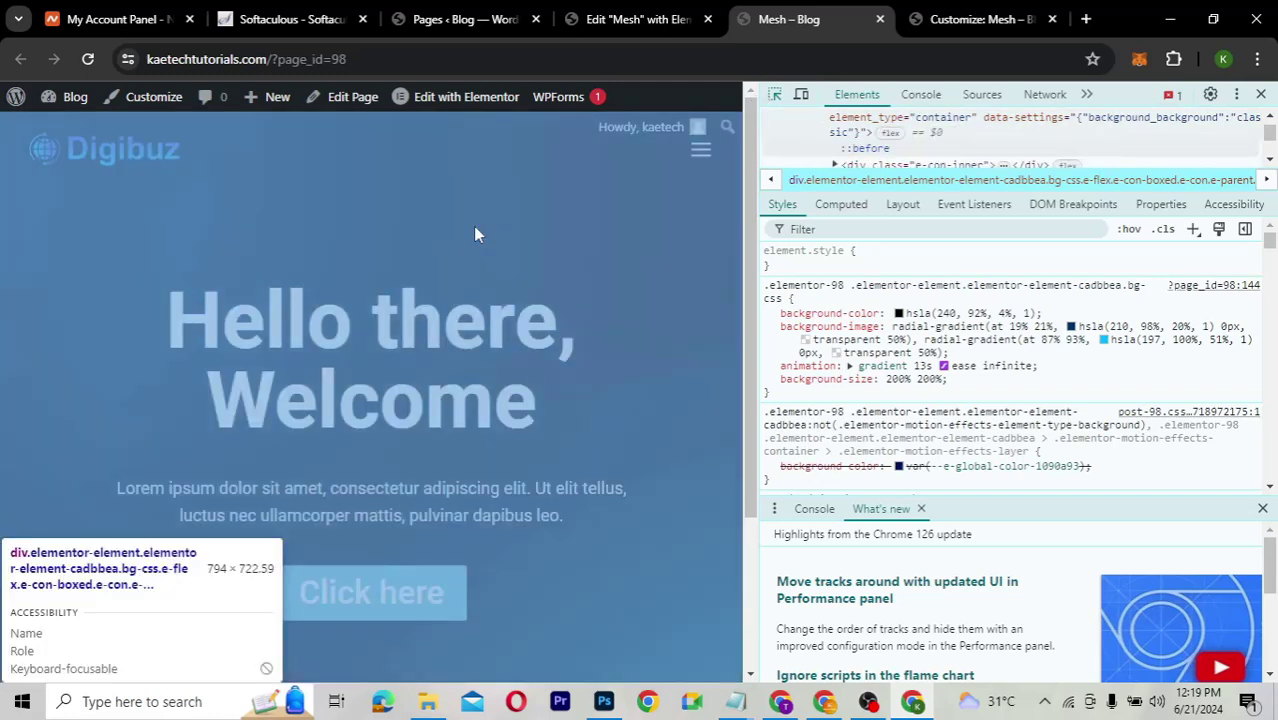
{"action": "left_click", "coordinate": [473, 226]}
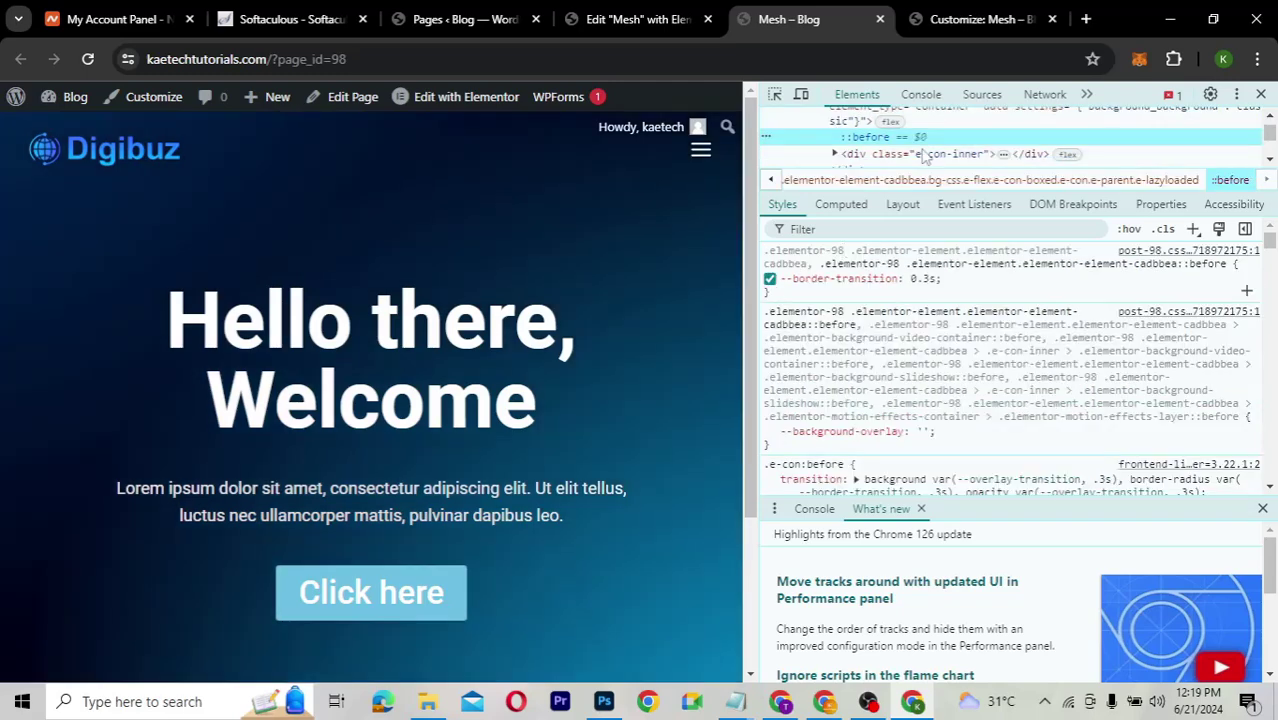
- Inspect the hero container's bg-css div and highlight ".elementor-98 .elementor-element.elementor-element-cadbbea" in its gradient rule's selector
{"action": "scroll", "coordinate": [925, 157], "scroll_direction": "up", "scroll_amount": 2}
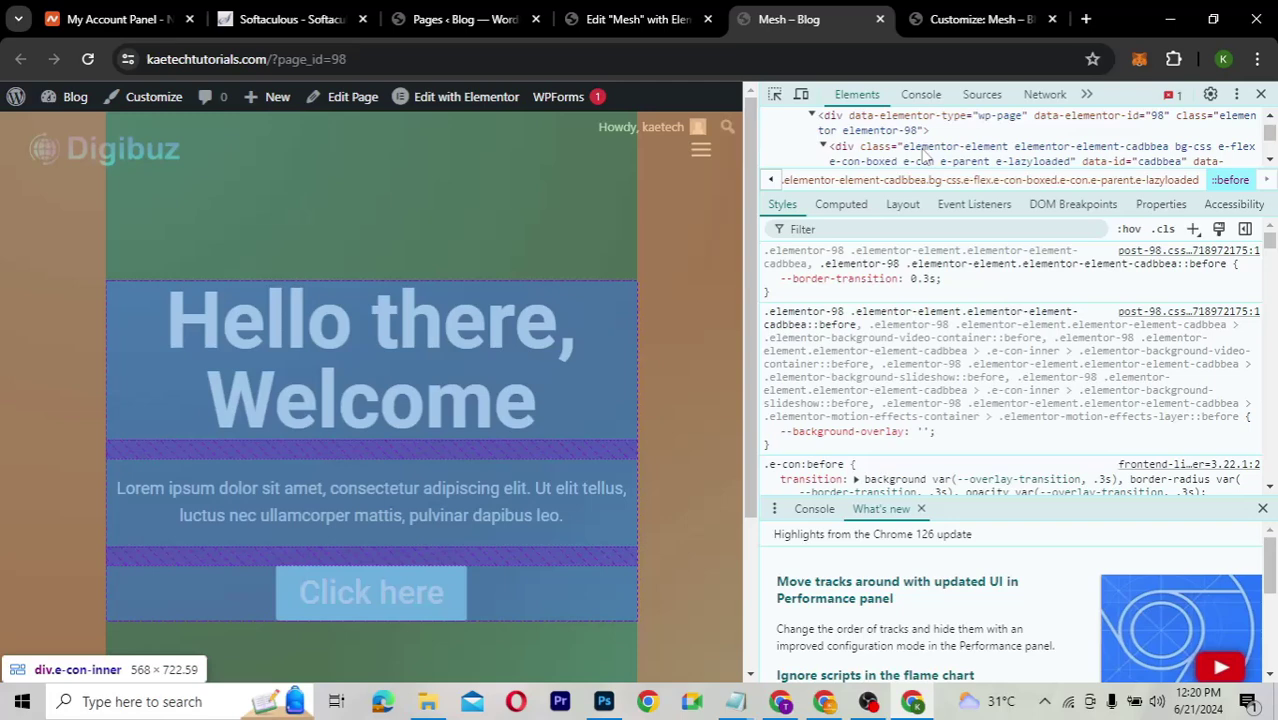
{"action": "left_click", "coordinate": [945, 150]}
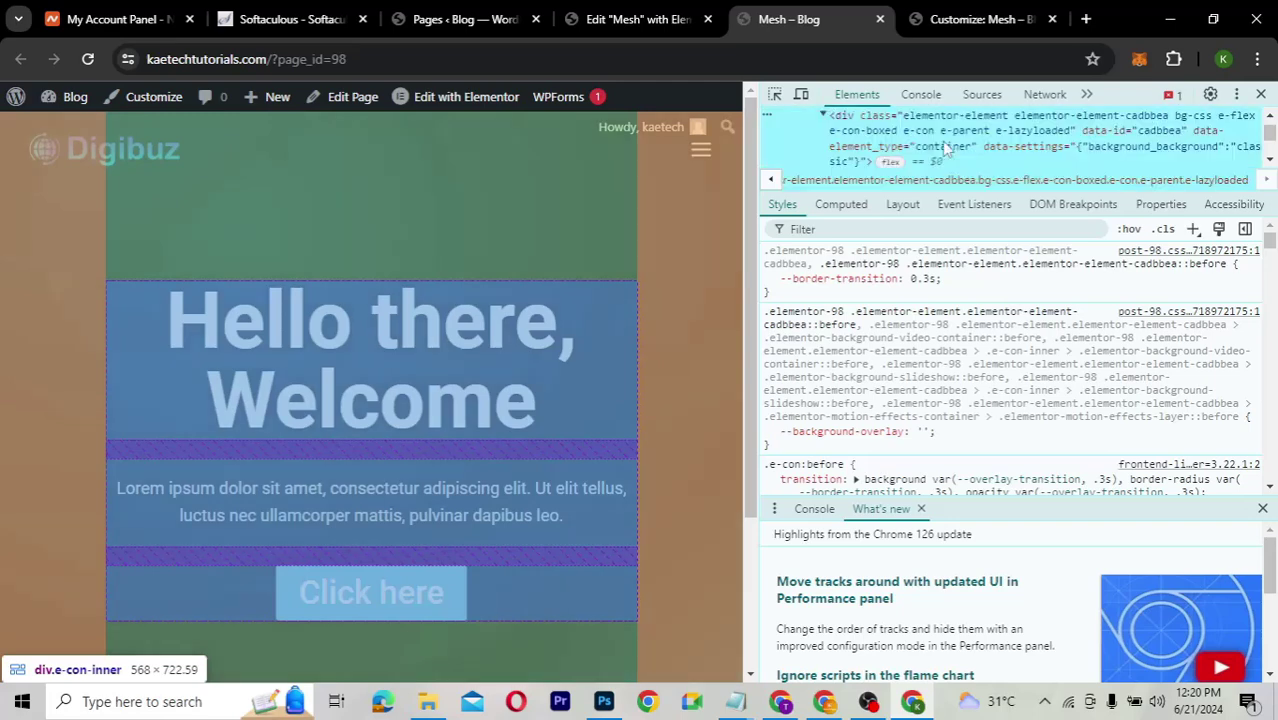
{"action": "left_click", "coordinate": [948, 130]}
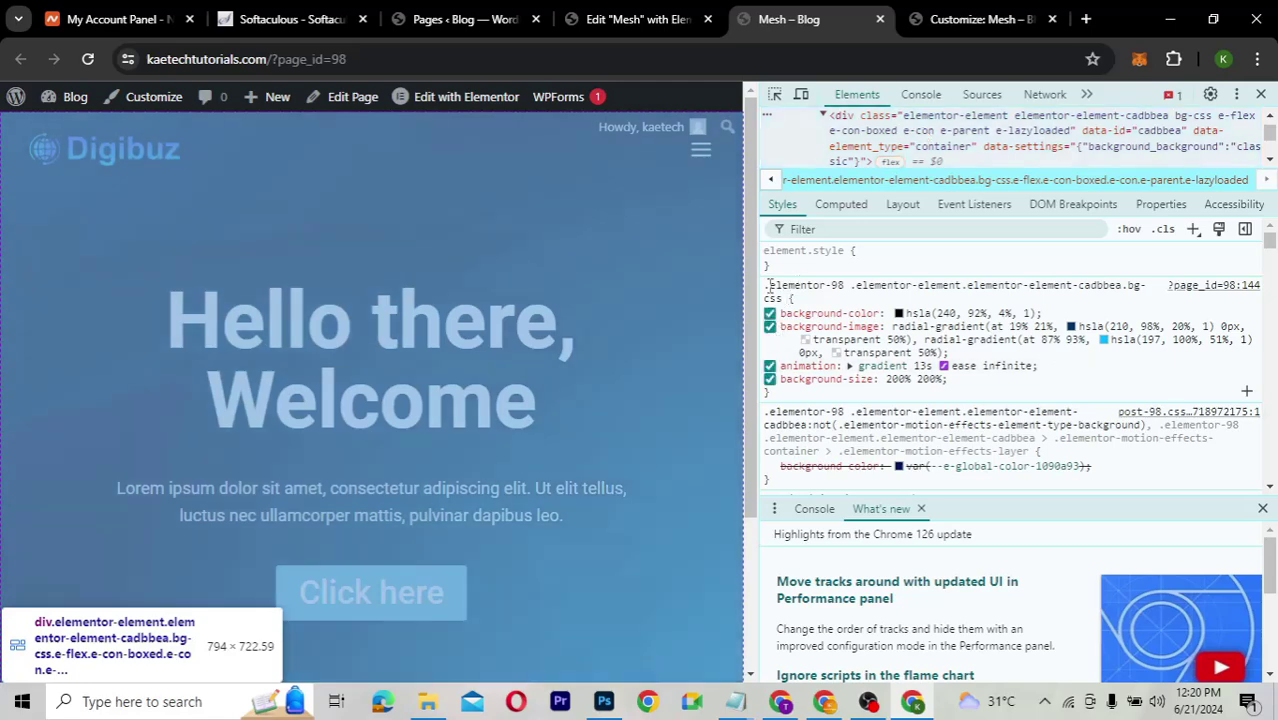
{"action": "left_click_drag", "start_coordinate": [768, 285], "coordinate": [1135, 289]}
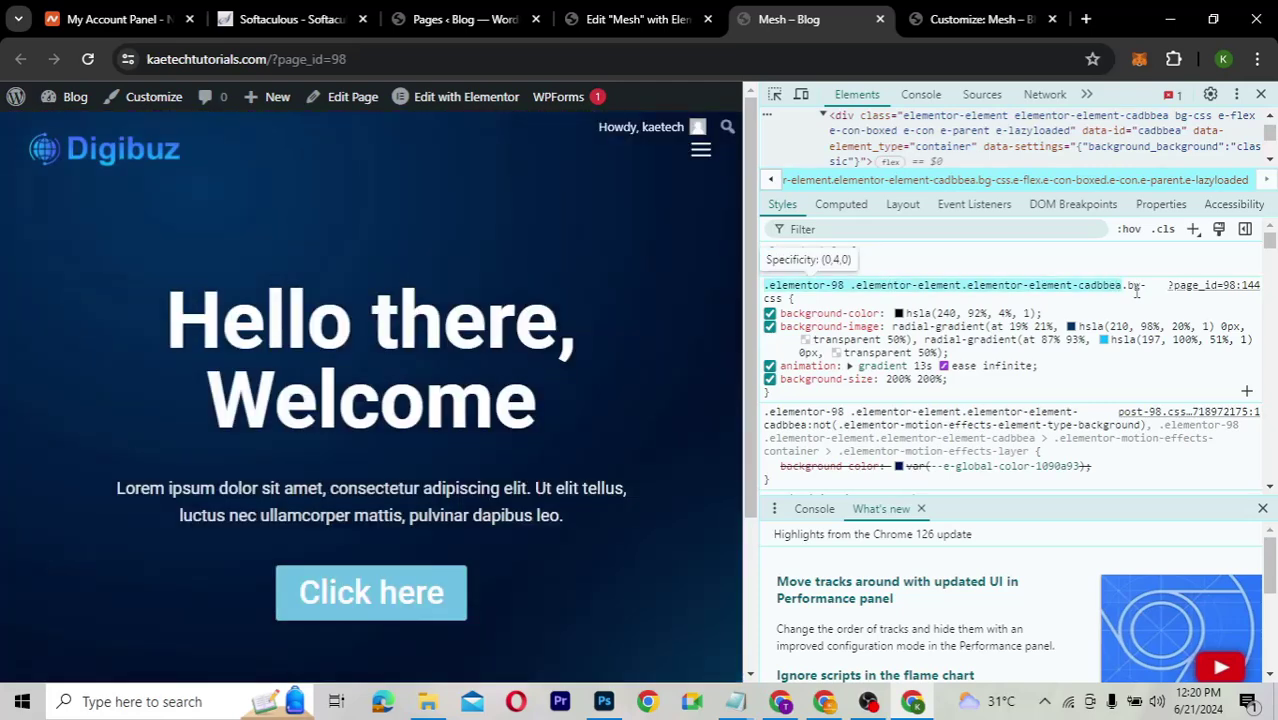
{"action": "left_click_drag", "start_coordinate": [1136, 291], "coordinate": [1135, 286]}
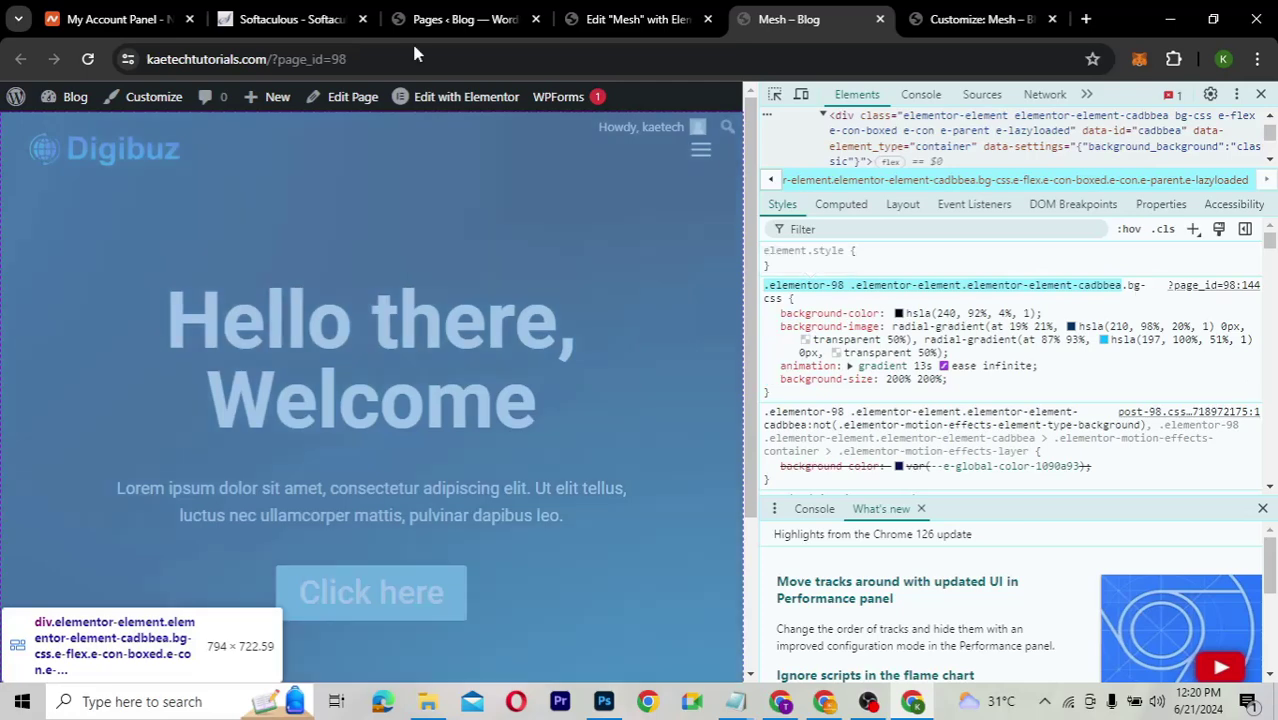
- Compare the selector prefix before .bg-css in the Customizer's Additional CSS with the inspected rule on the live Mesh page
{"action": "left_click", "coordinate": [978, 19]}
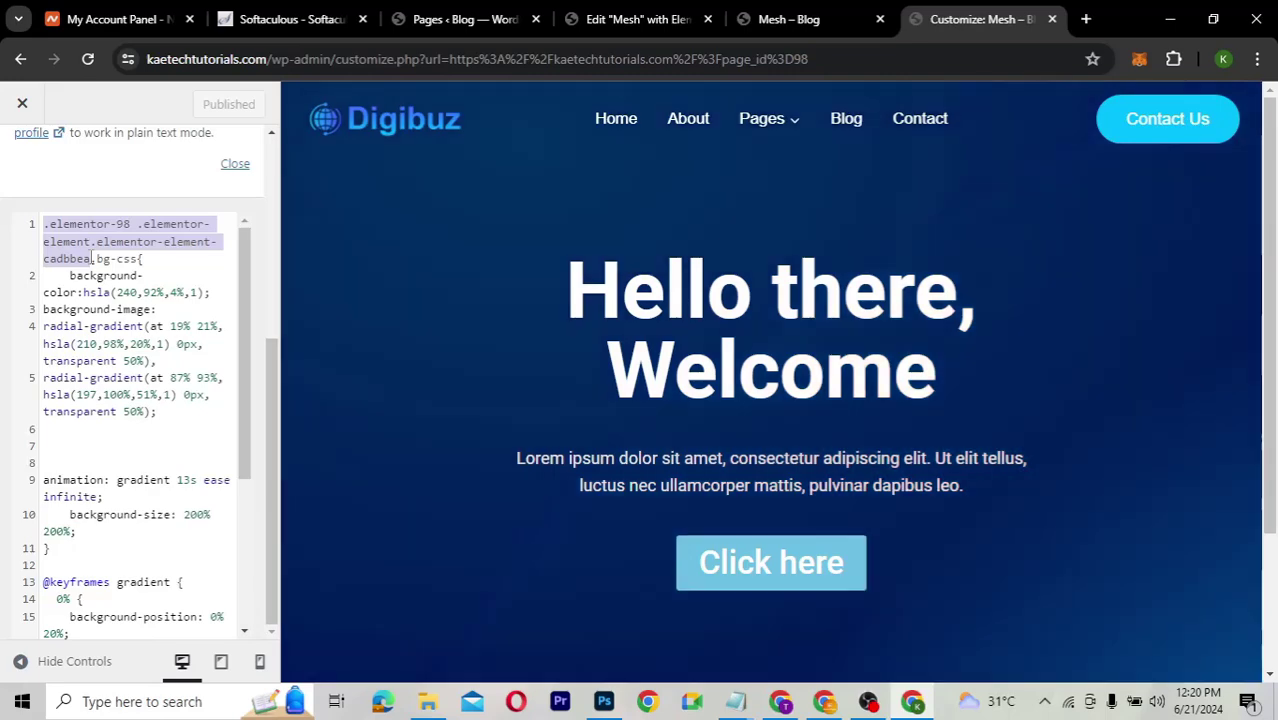
{"action": "left_click", "coordinate": [795, 19]}
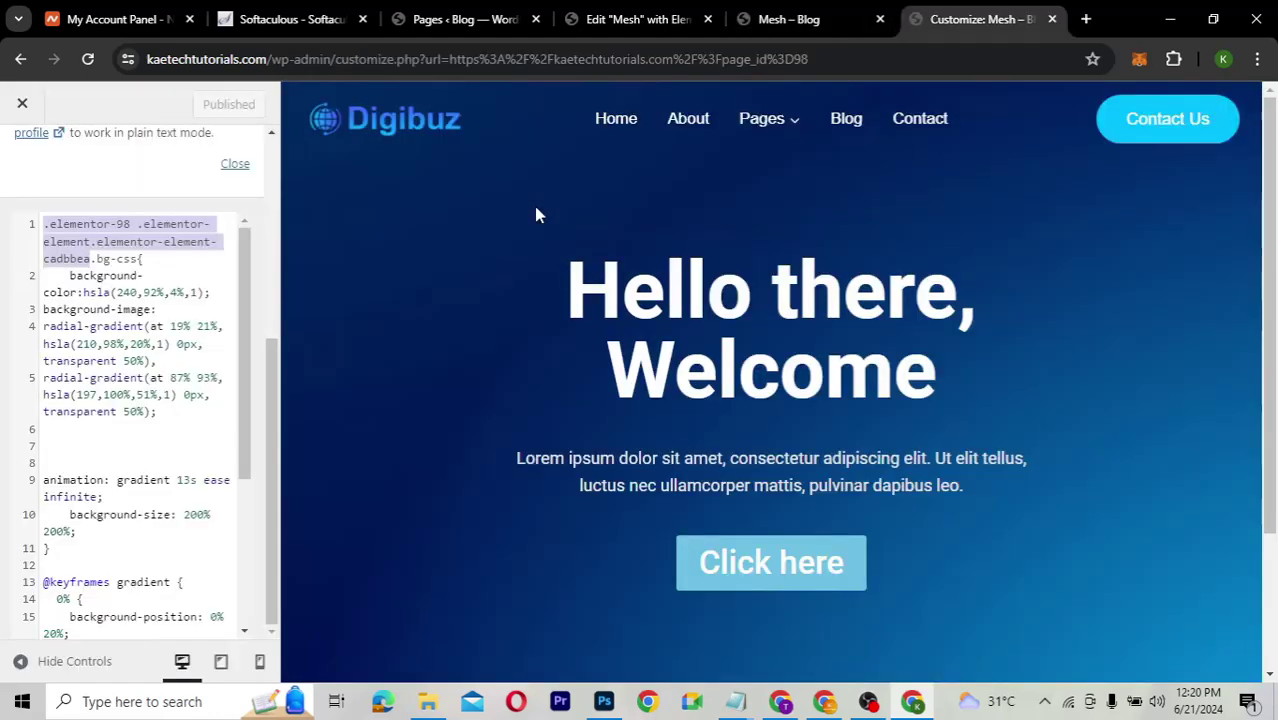
{"action": "key", "text": "ctrl+Tab"}
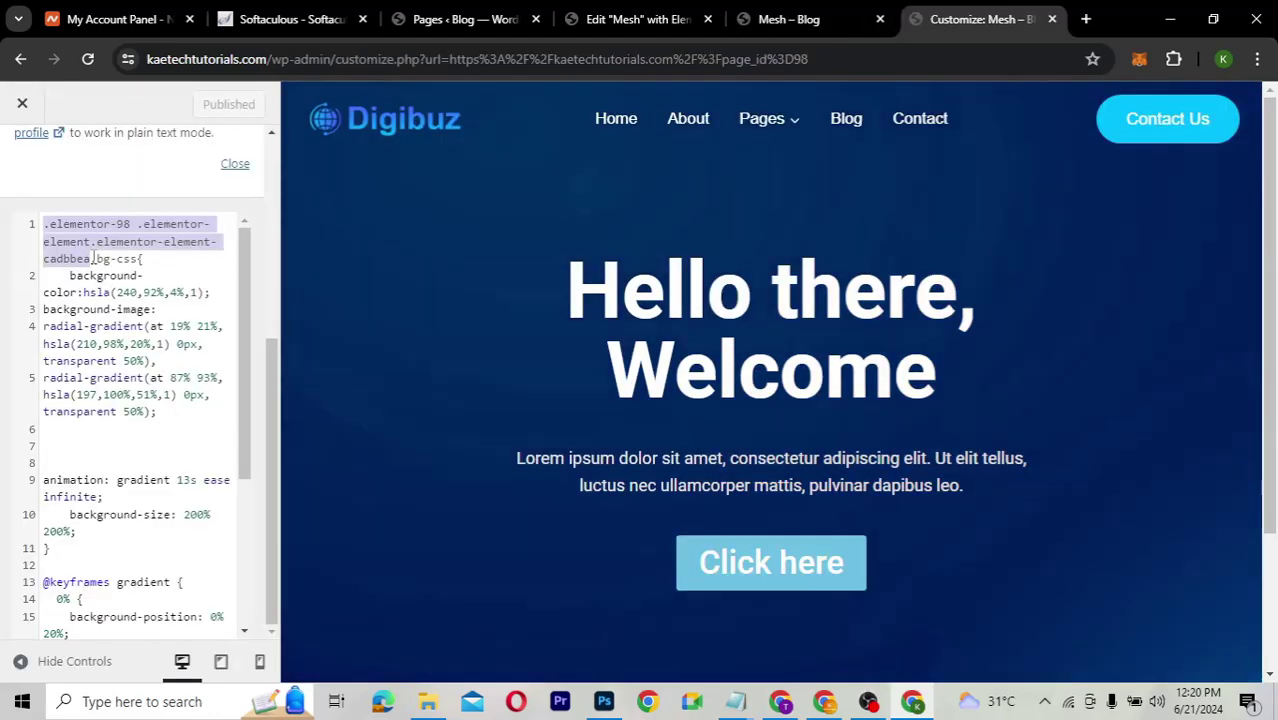
{"action": "left_click", "coordinate": [93, 258]}
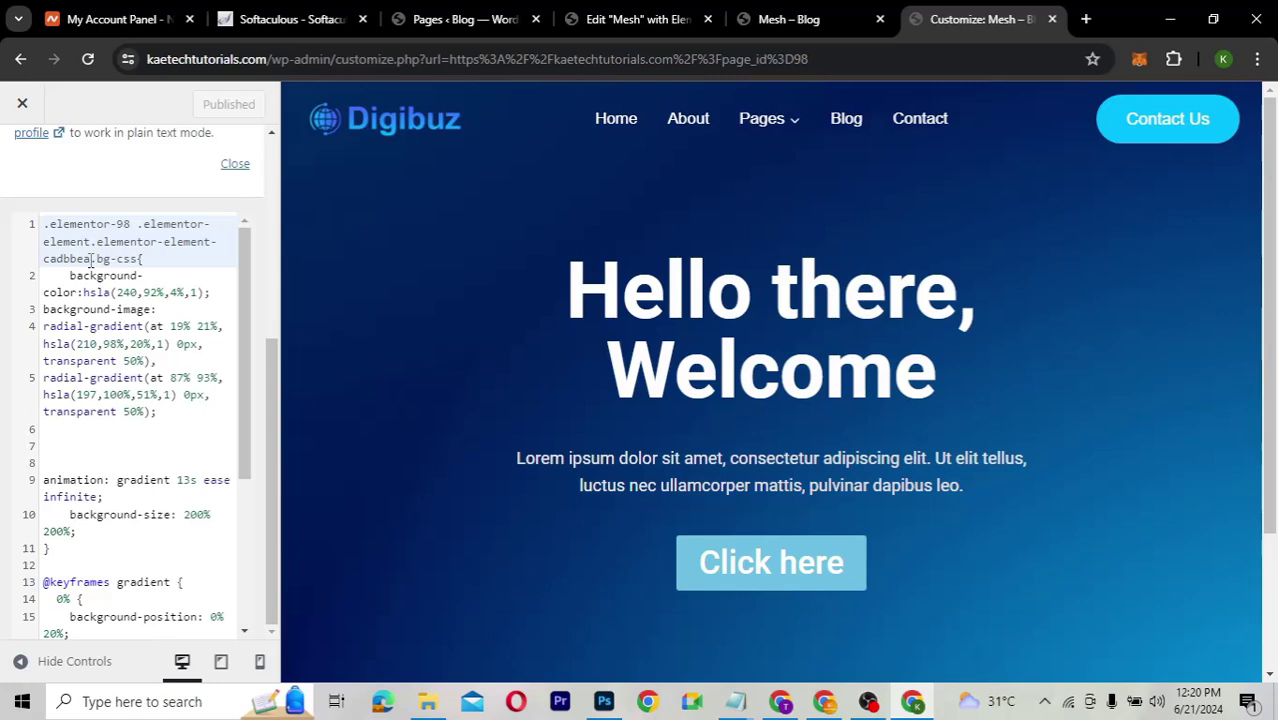
{"action": "left_click_drag", "start_coordinate": [43, 242], "coordinate": [92, 258]}
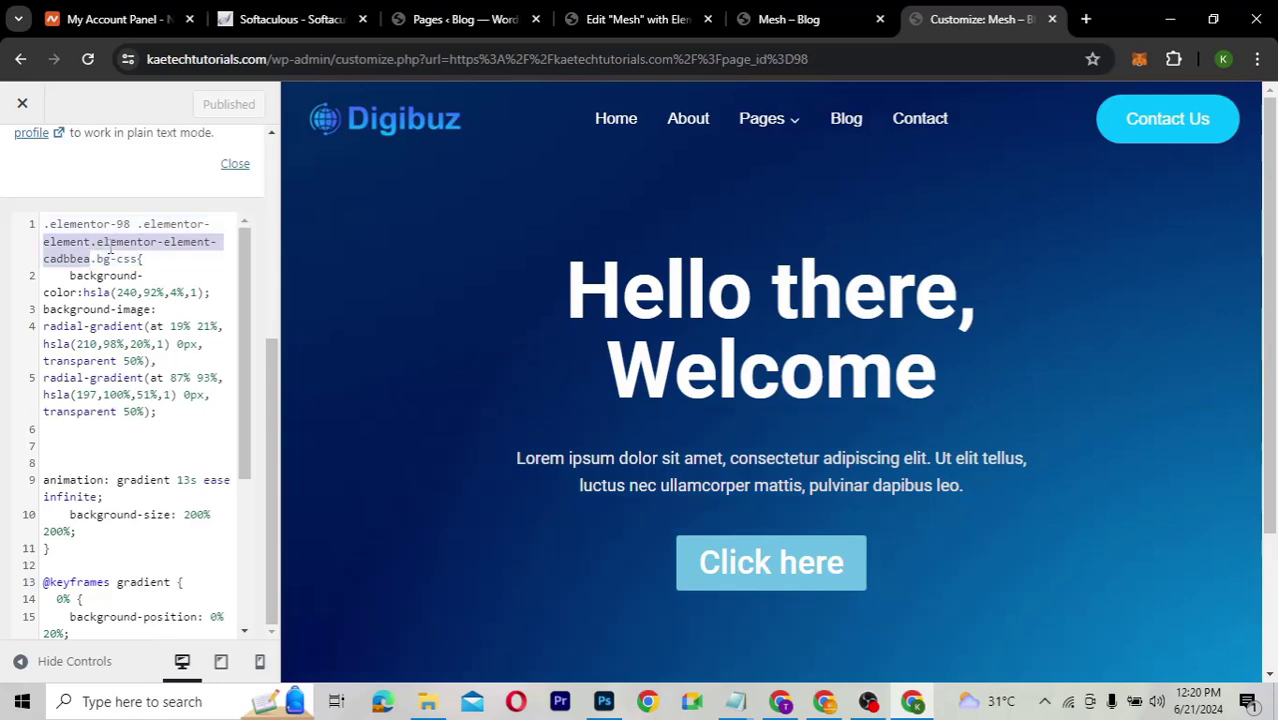
{"action": "key", "text": "shift+Home"}
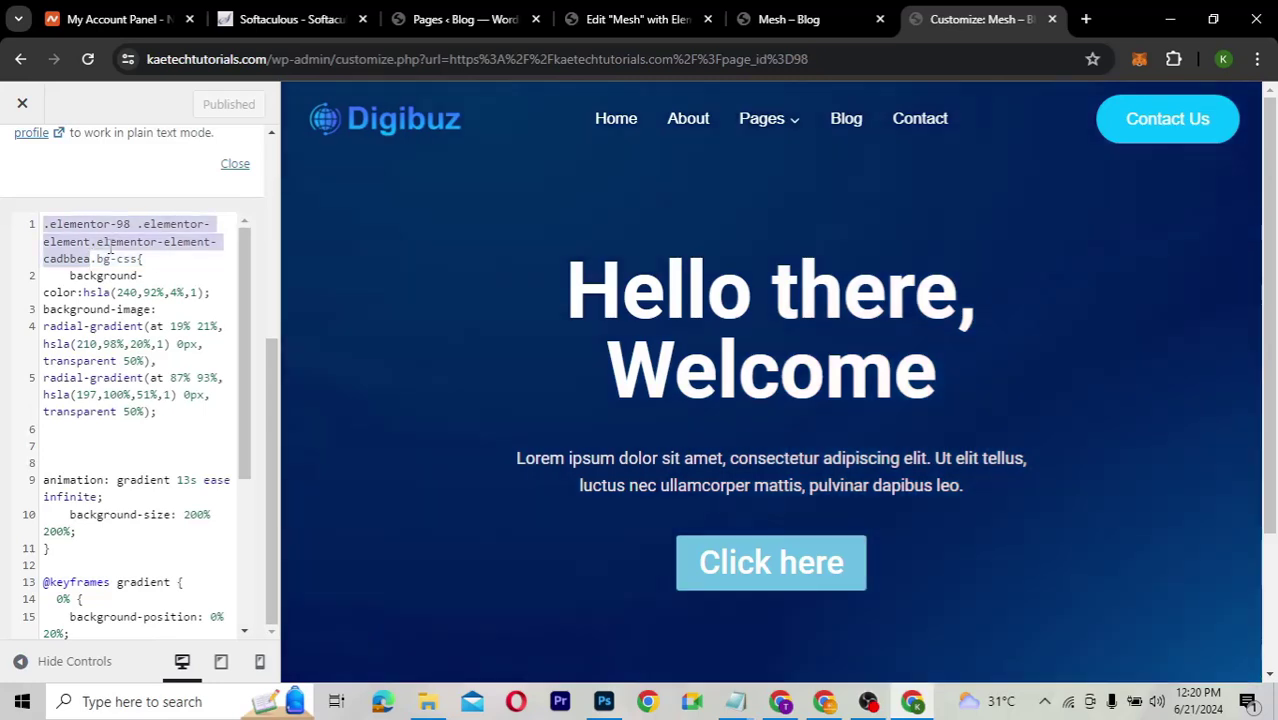
{"action": "left_click", "coordinate": [805, 18]}
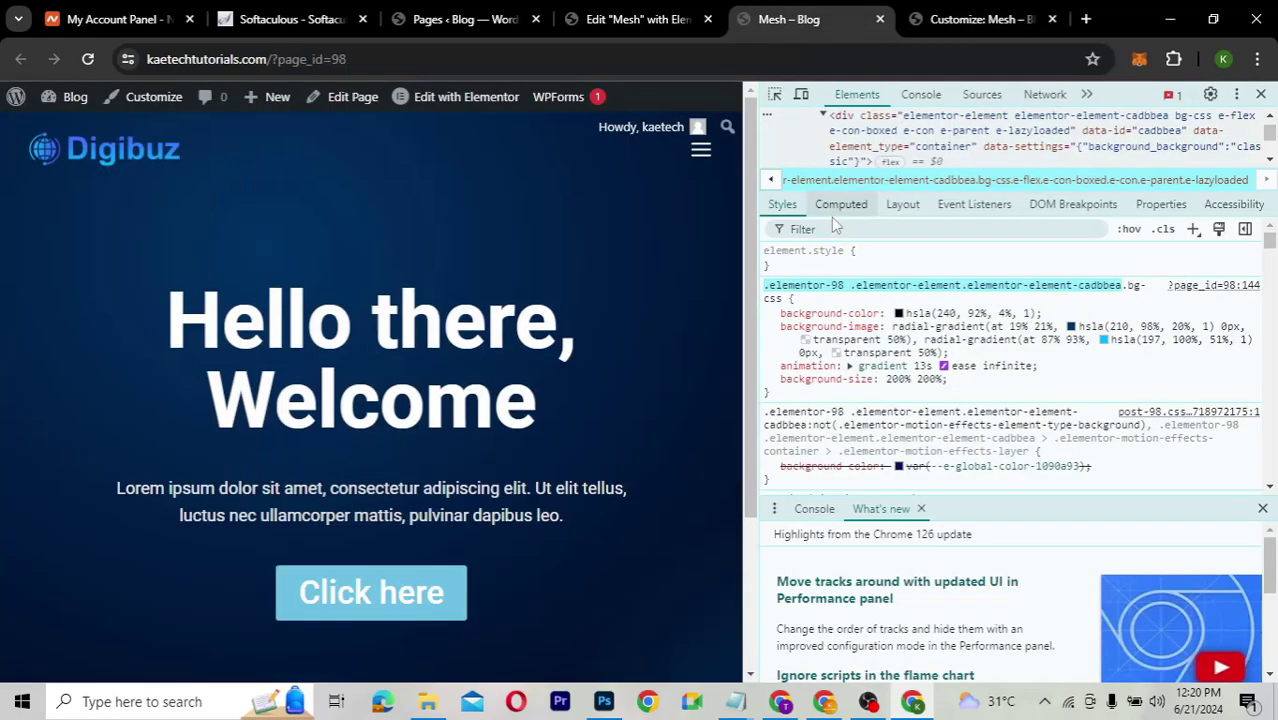